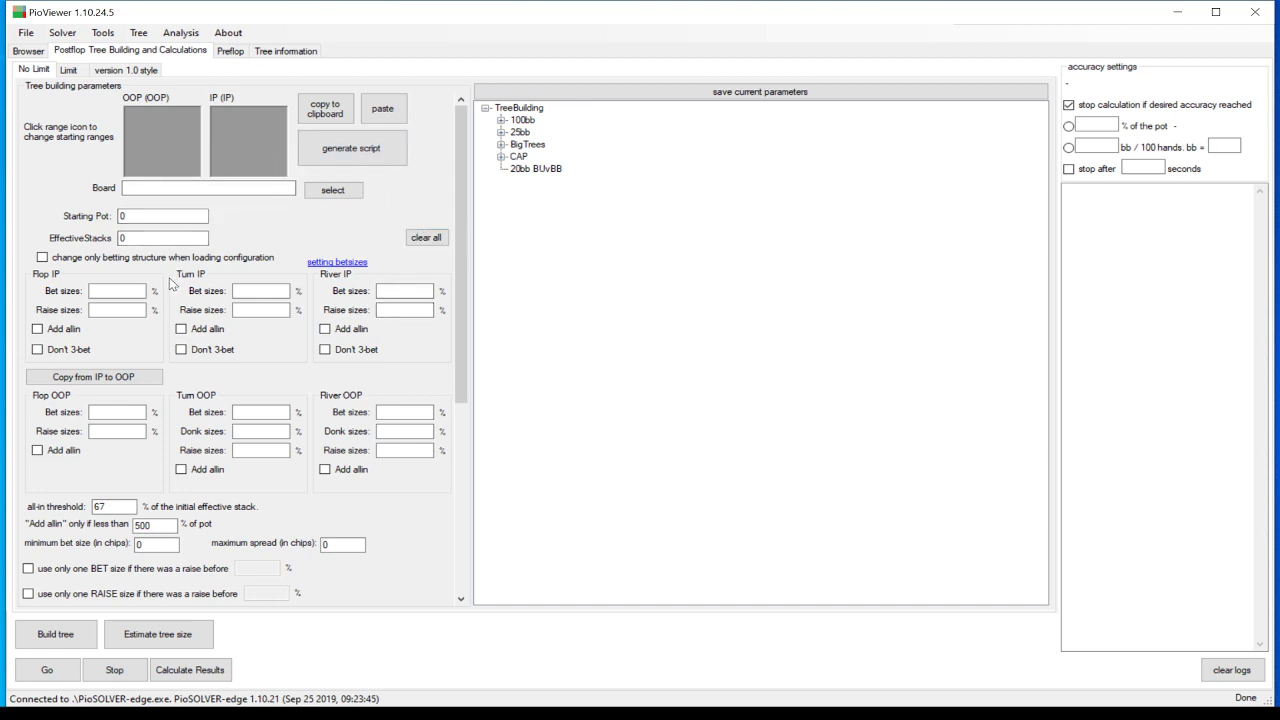
Step: Start the IP range with every hand in the ace to ten rows except T2s, pairs 99–22, 98s–95s, 87s–85s, 76s–74s, 65s–63s, 54s–53s and 43s
left_click(240, 142)
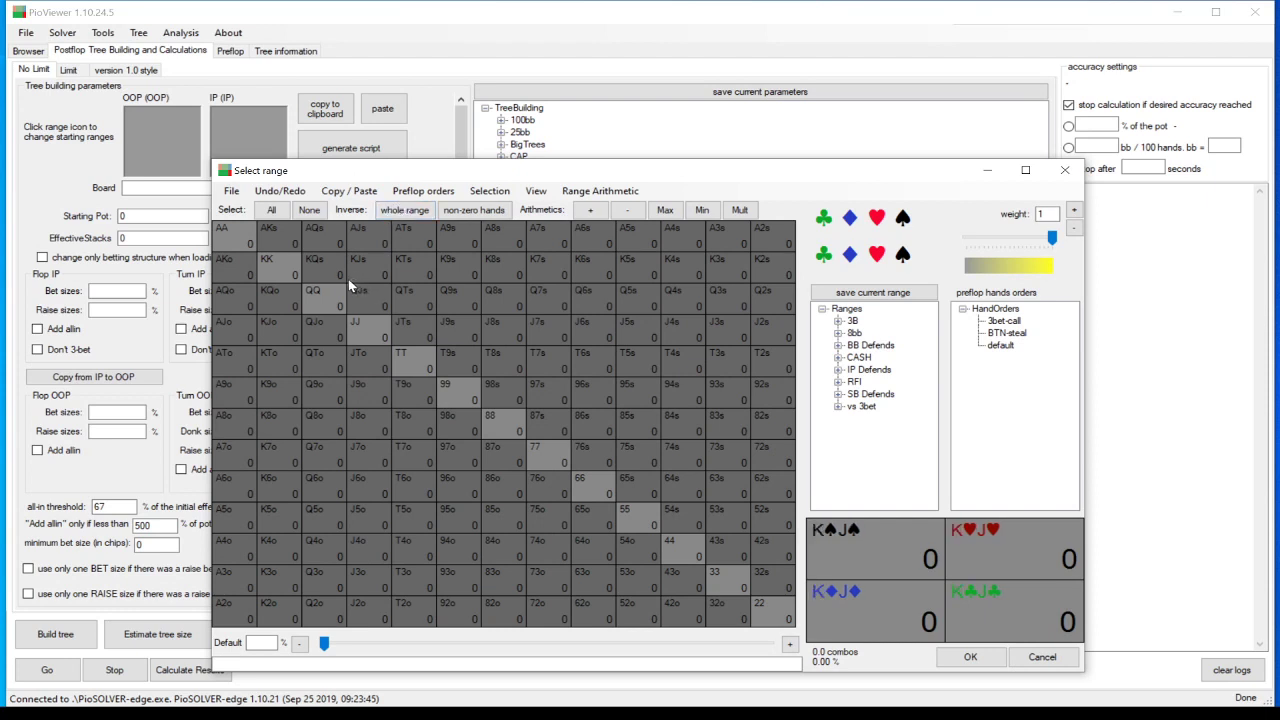
left_click_drag(235, 238, 800, 255)
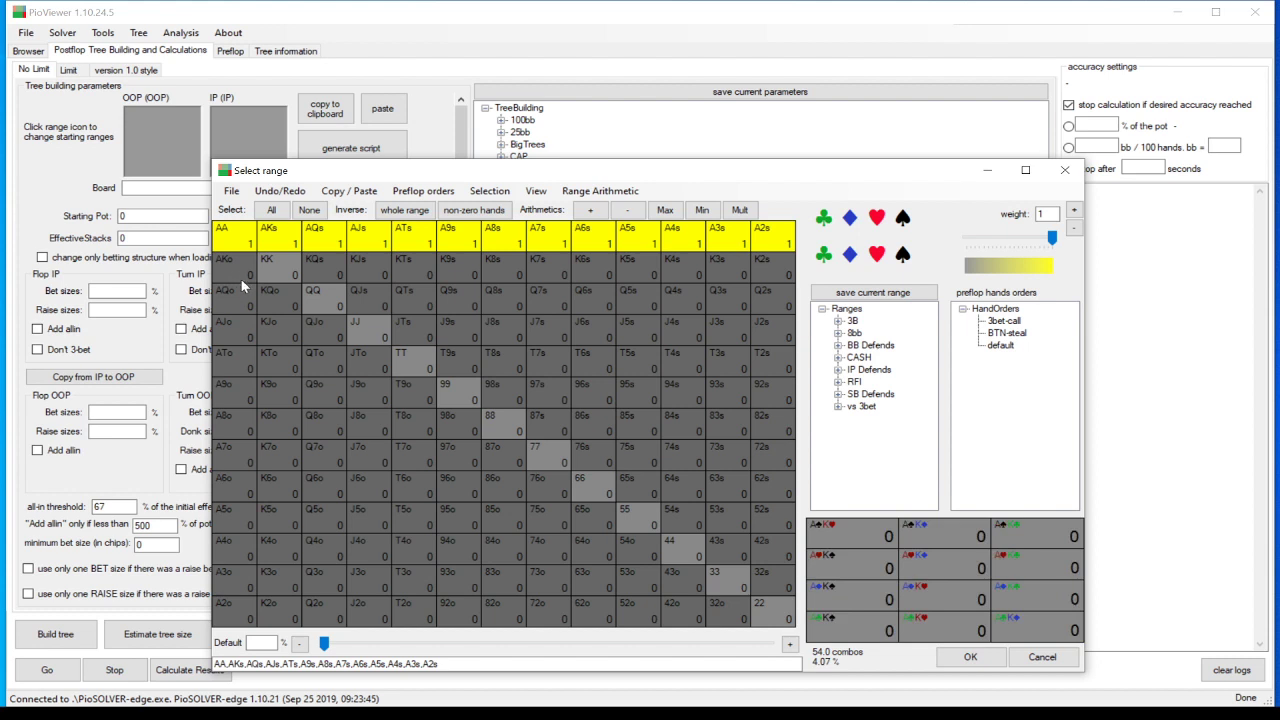
mouse_move(238, 280)
left_mouse_down()
mouse_move(785, 272)
mouse_move(725, 300)
mouse_move(284, 304)
mouse_move(705, 306)
mouse_move(668, 332)
mouse_move(276, 336)
mouse_move(272, 352)
mouse_move(230, 336)
mouse_move(309, 360)
mouse_move(720, 366)
left_mouse_up()
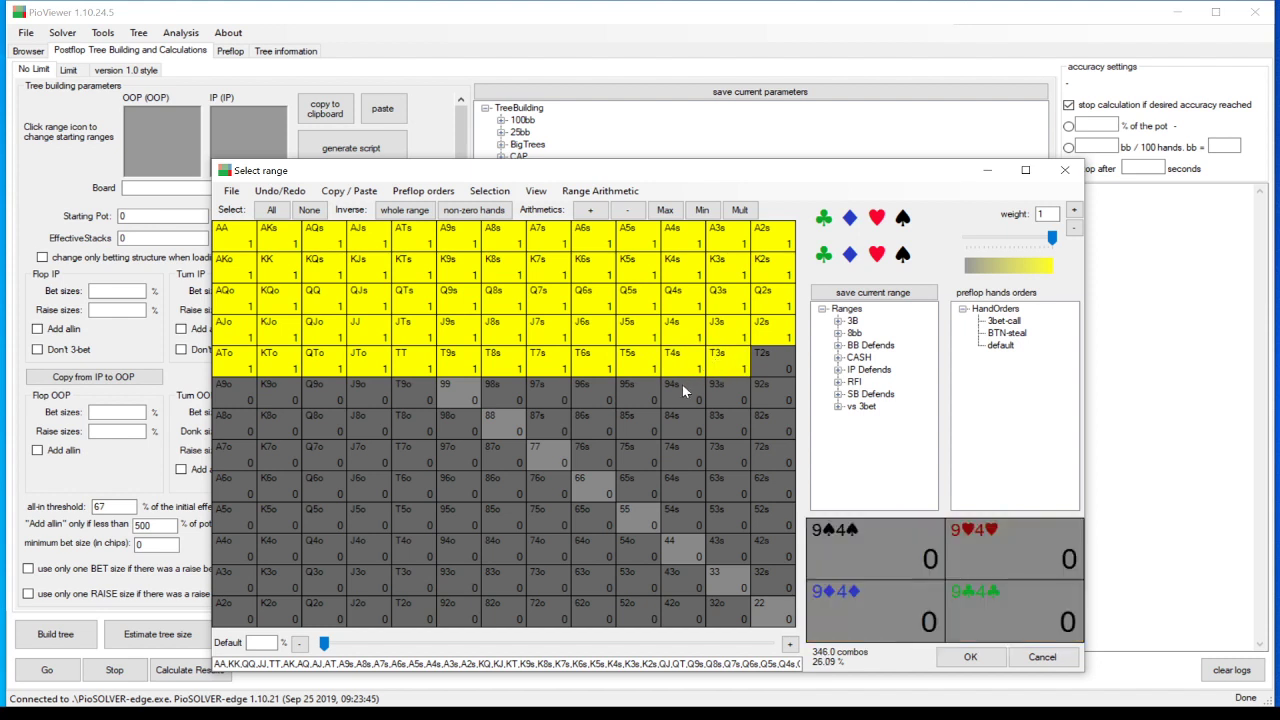
mouse_move(640, 395)
left_mouse_down()
mouse_move(497, 404)
mouse_move(648, 428)
mouse_move(545, 432)
mouse_move(585, 460)
mouse_move(523, 447)
mouse_move(766, 616)
mouse_move(690, 550)
mouse_move(688, 508)
mouse_move(718, 528)
mouse_move(717, 545)
mouse_move(726, 522)
mouse_move(688, 460)
left_mouse_up()
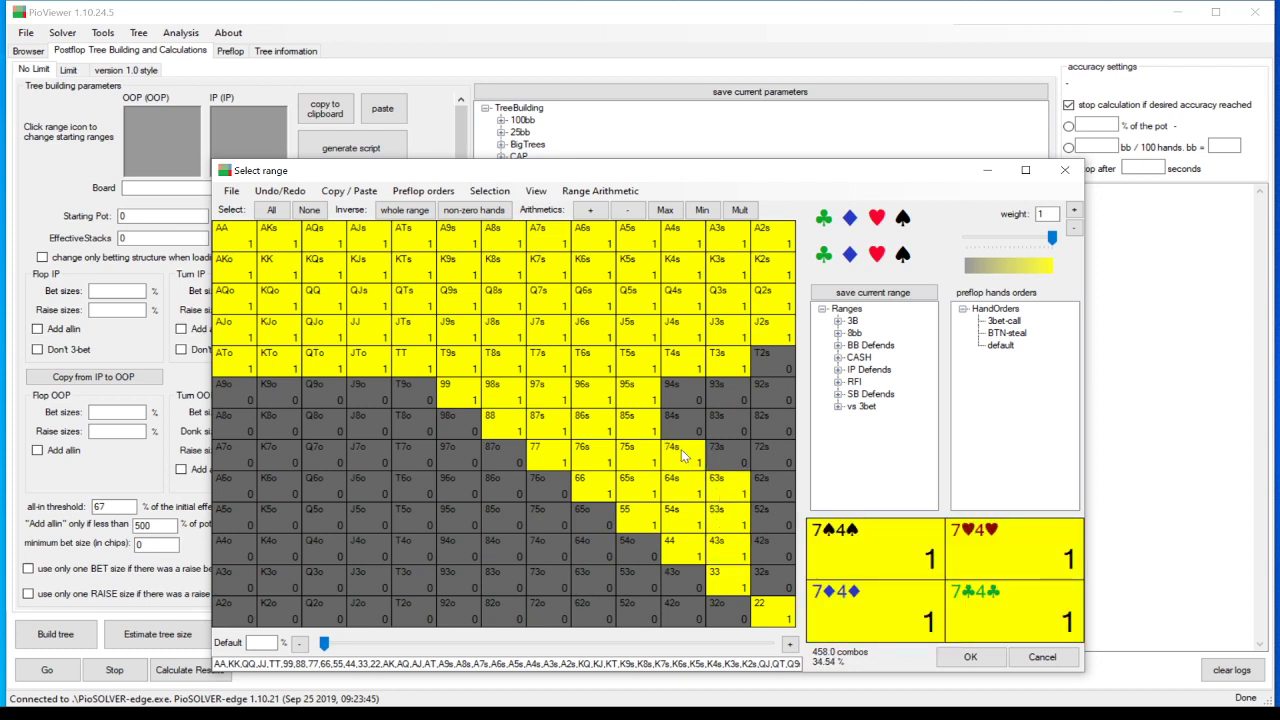
Step: Add the offsuit hands A9o–A2o, K9o–K6o, Q9o–Q8o, J9o–J8o, T9o–T8o, 98o–97o, 87o and 76o to the IP range
left_click(236, 395)
left_click_drag(236, 398, 205, 632)
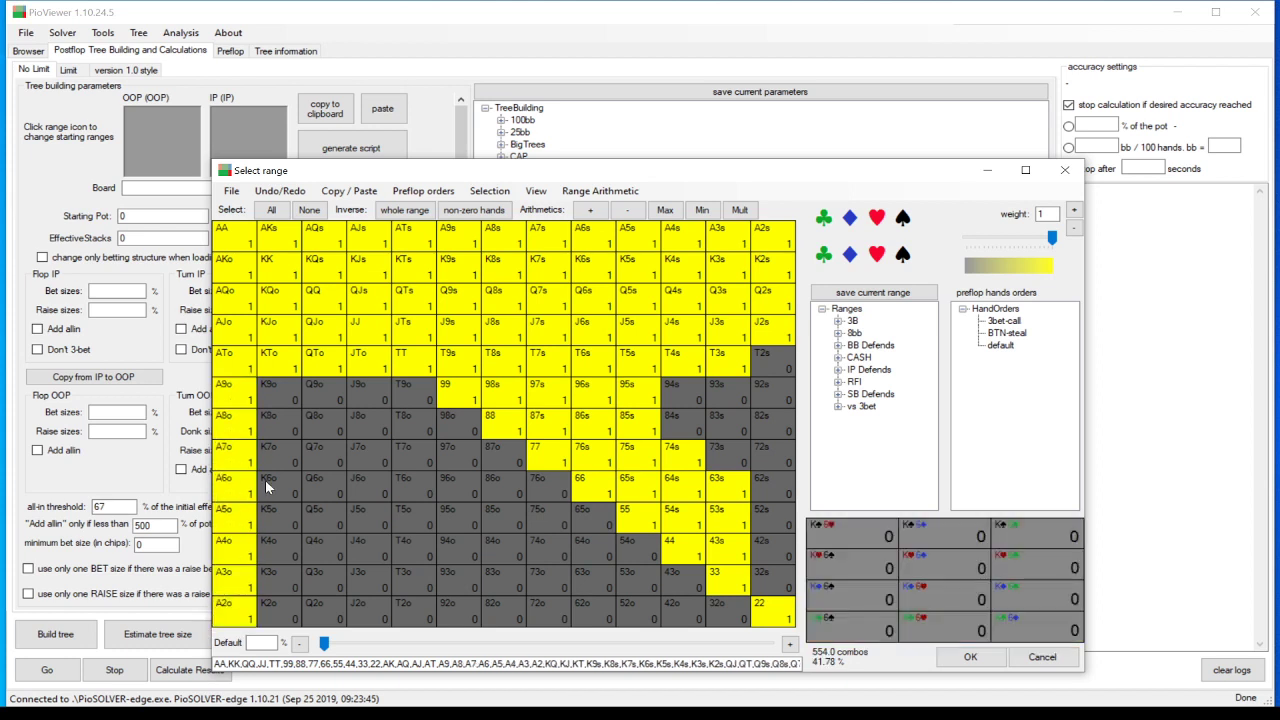
mouse_move(268, 485)
left_mouse_down()
mouse_move(285, 394)
mouse_move(290, 408)
mouse_move(460, 424)
mouse_move(270, 393)
left_mouse_up()
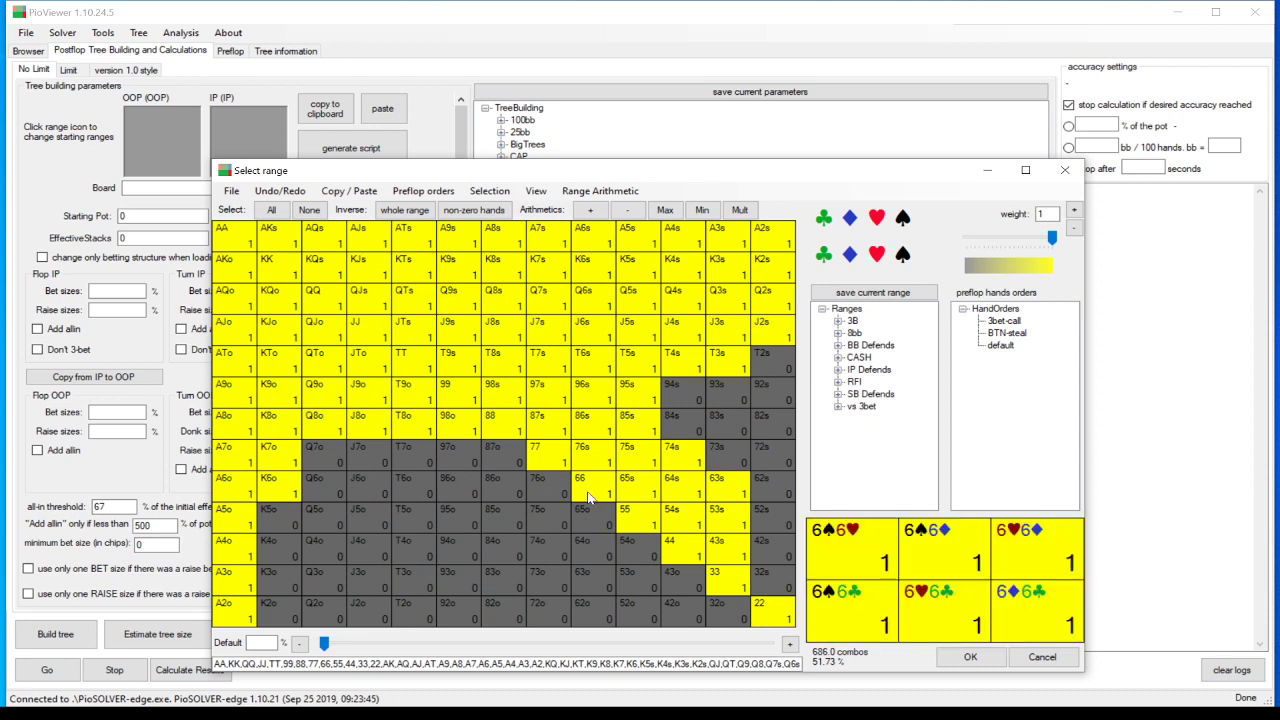
left_click_drag(518, 460, 443, 466)
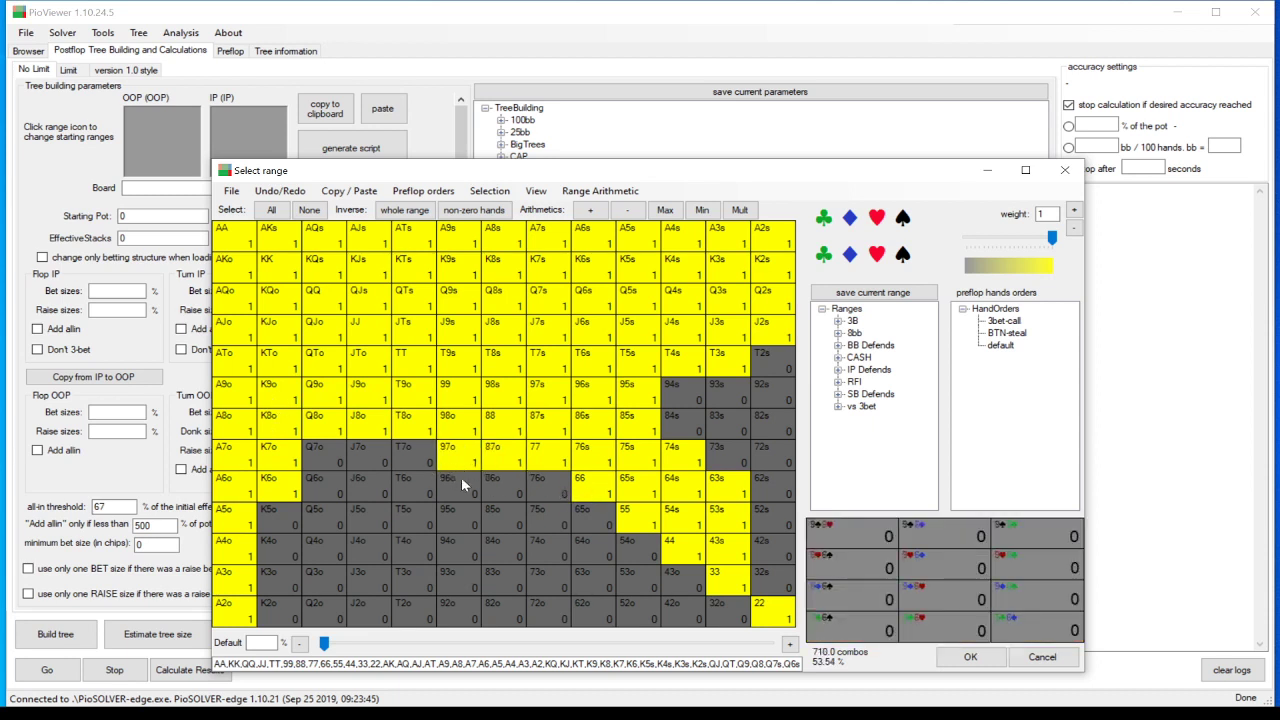
left_click(550, 493)
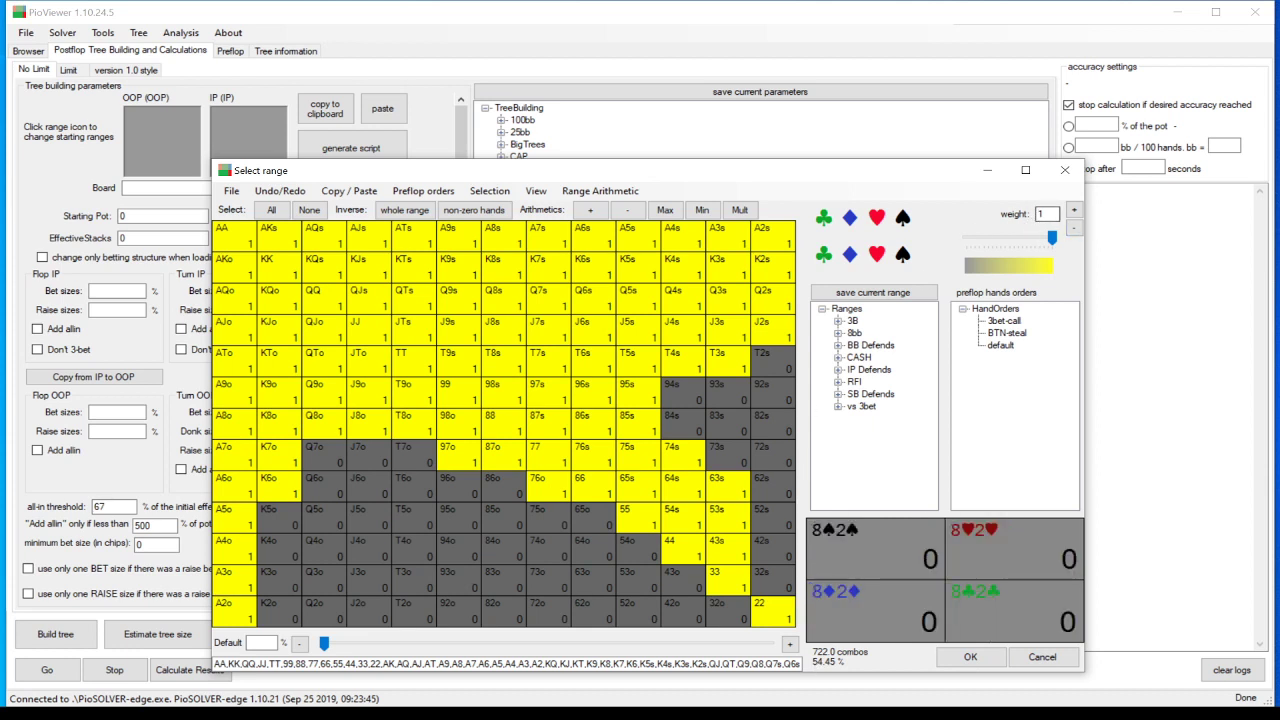
Step: Reduce 76o to a weight of 0.7 and accept the IP range
left_click_drag(1052, 238, 1037, 244)
left_click(555, 492)
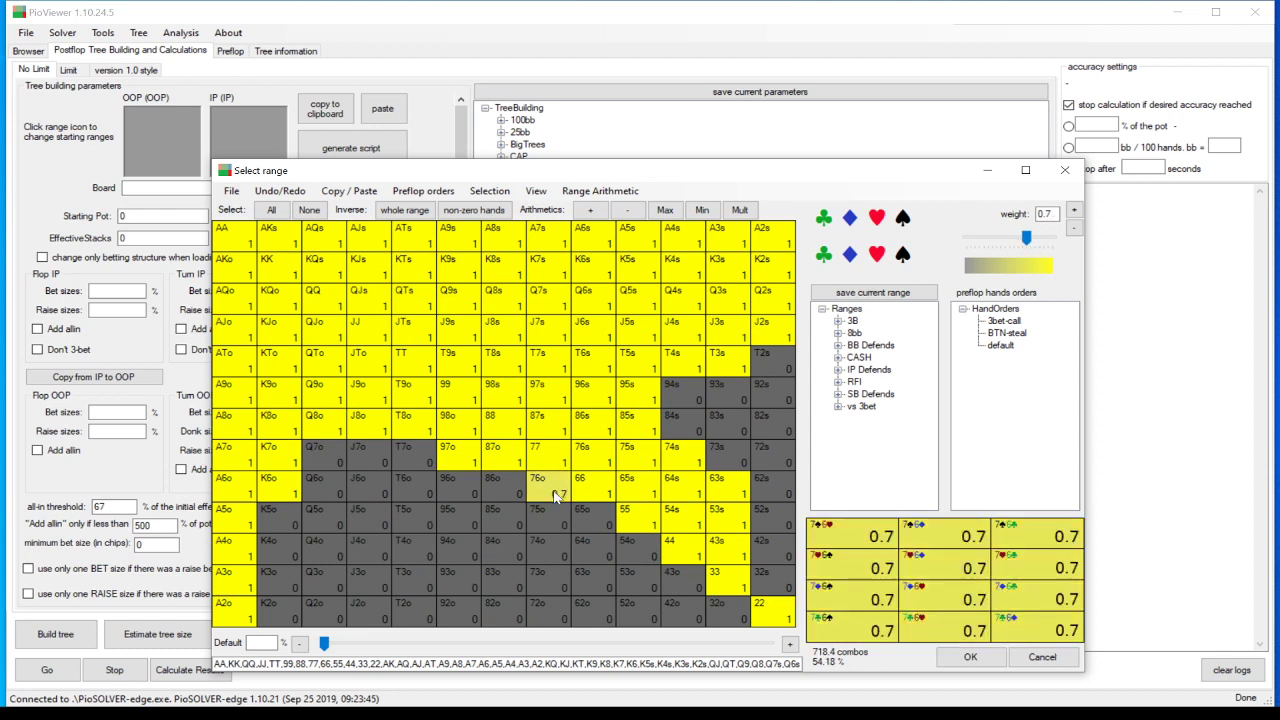
left_click(953, 663)
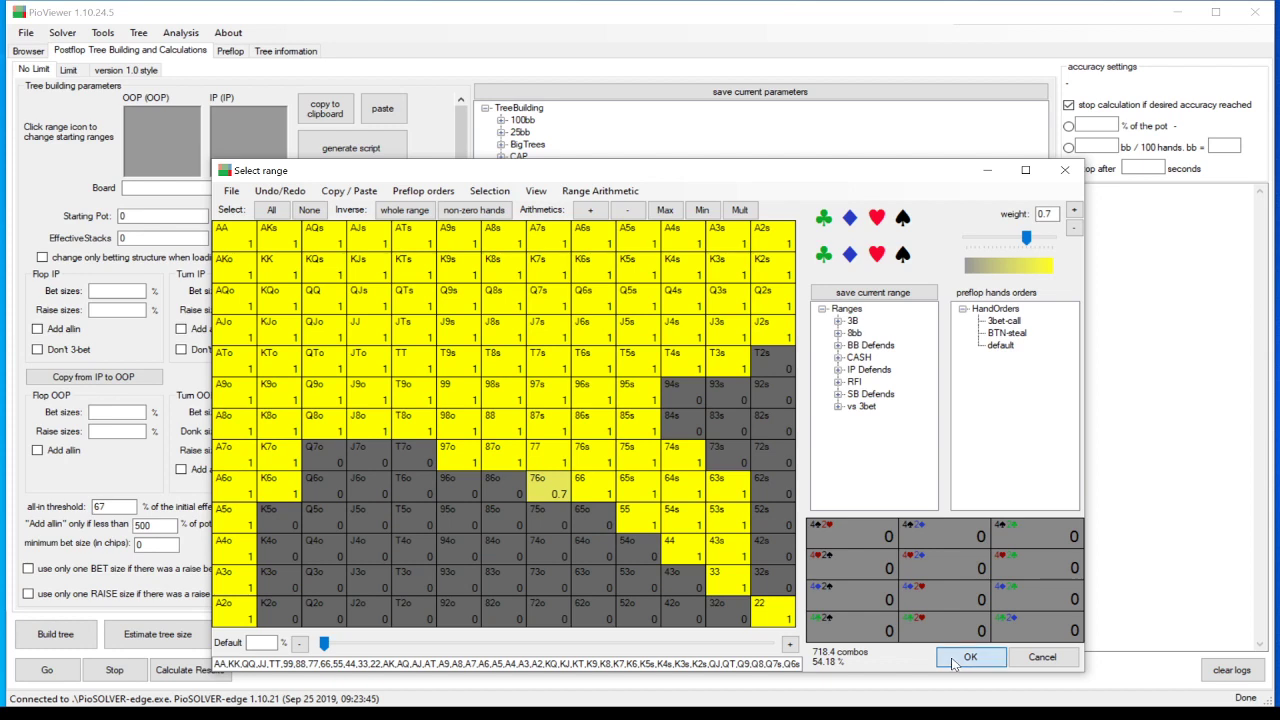
Step: Start the OOP range with ATs–A2s, KTs–K2s, QTs–Q2s, all suited hands from JTs down and pairs 55–22
left_click(158, 143)
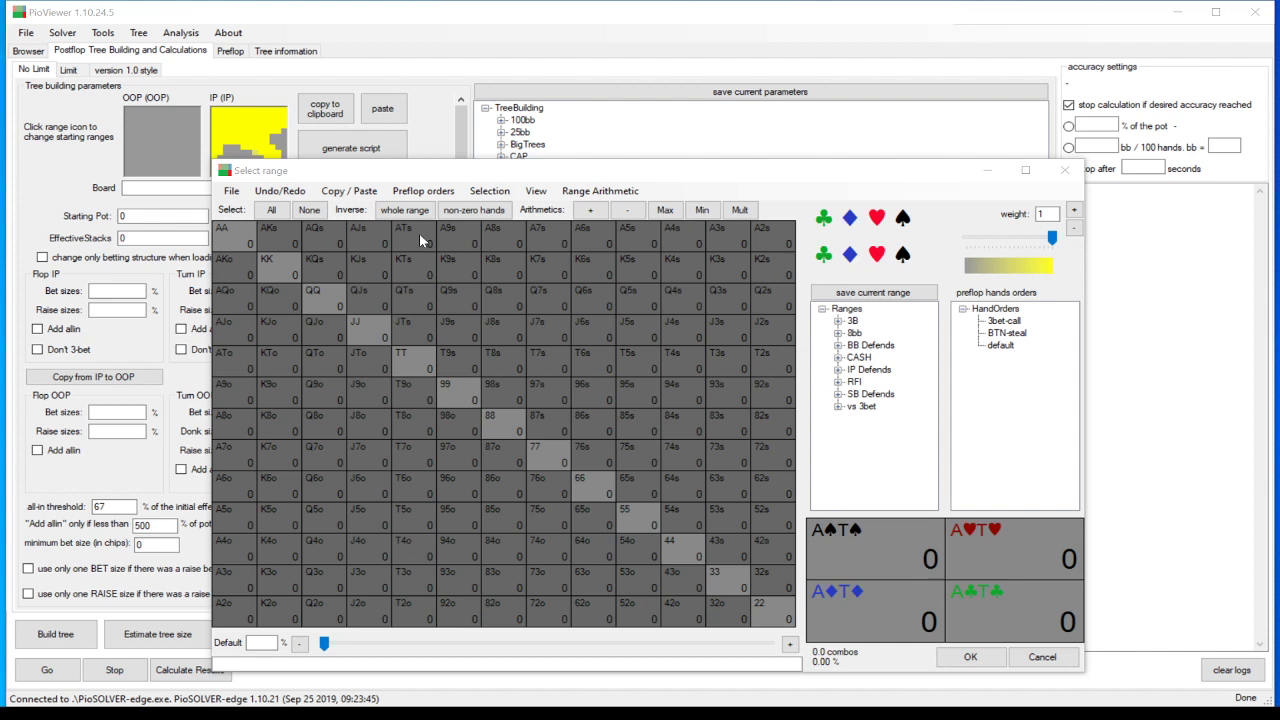
left_click_drag(419, 233, 775, 236)
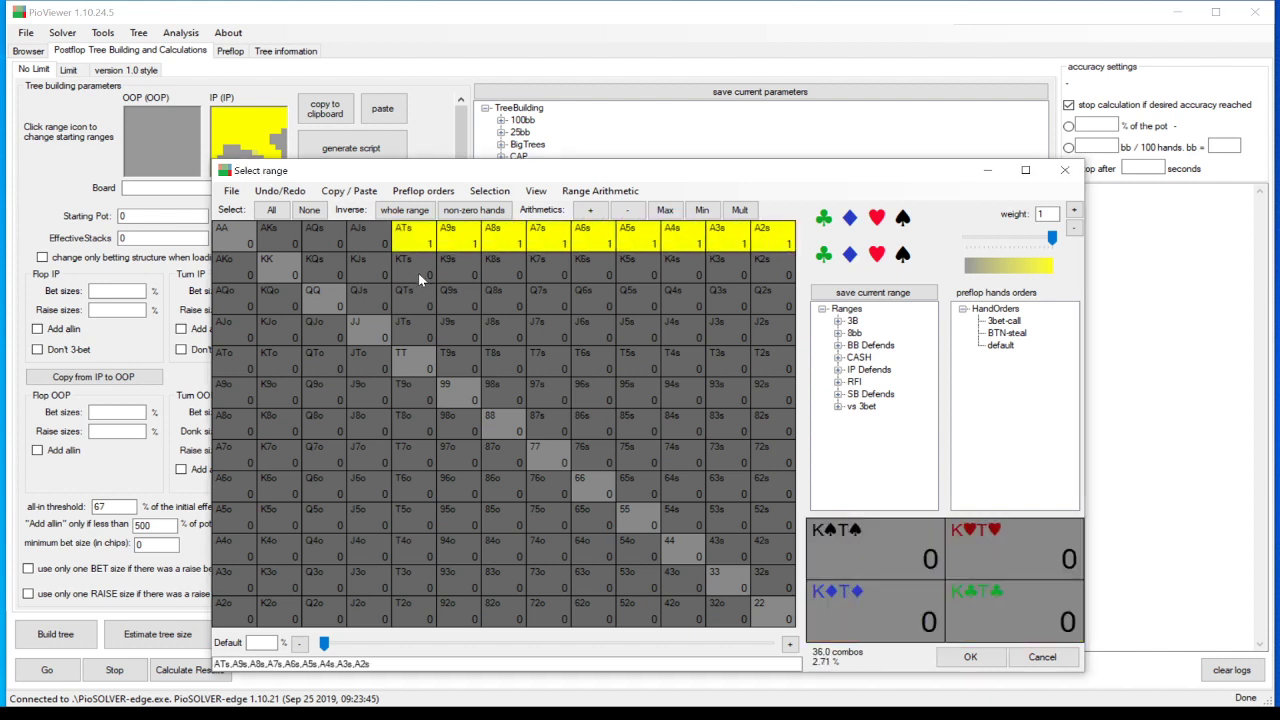
left_click_drag(420, 280, 775, 268)
mouse_move(415, 298)
left_mouse_down()
mouse_move(770, 310)
mouse_move(710, 330)
mouse_move(420, 330)
mouse_move(502, 392)
mouse_move(548, 362)
mouse_move(583, 444)
mouse_move(590, 375)
mouse_move(642, 393)
mouse_move(640, 492)
mouse_move(680, 505)
mouse_move(682, 533)
mouse_move(740, 548)
mouse_move(778, 580)
left_mouse_up()
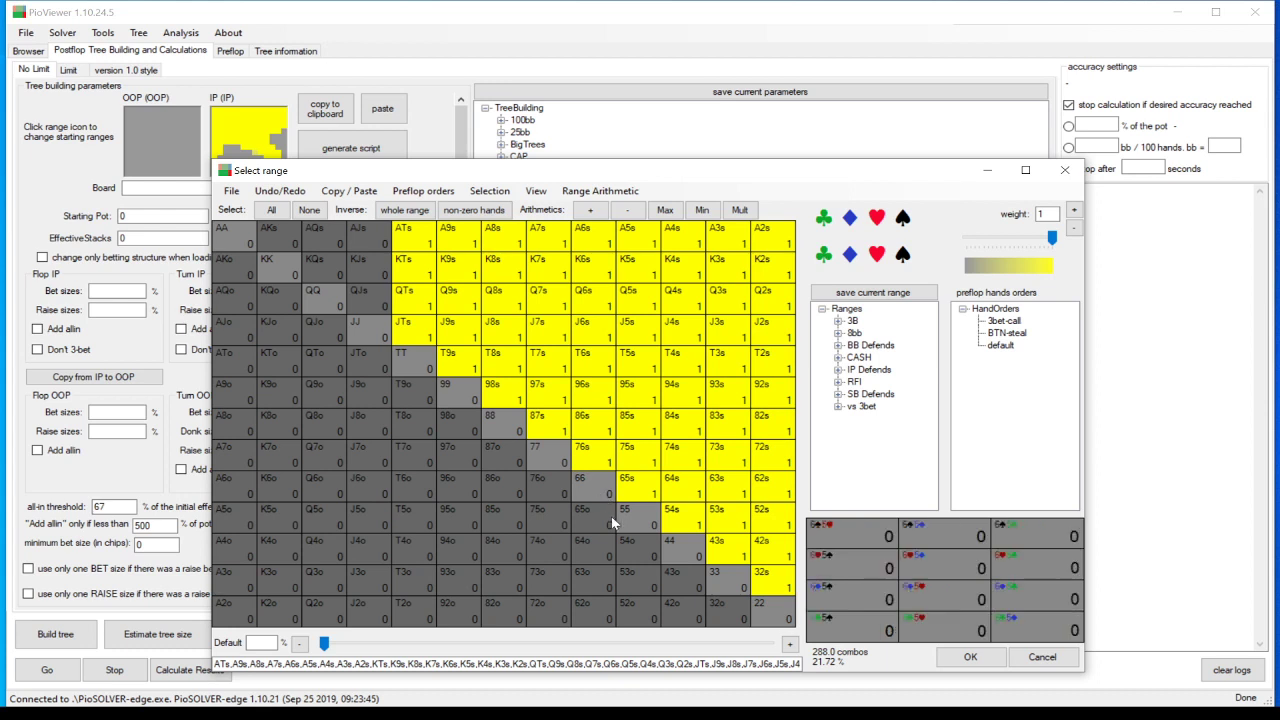
left_click_drag(625, 512, 777, 617)
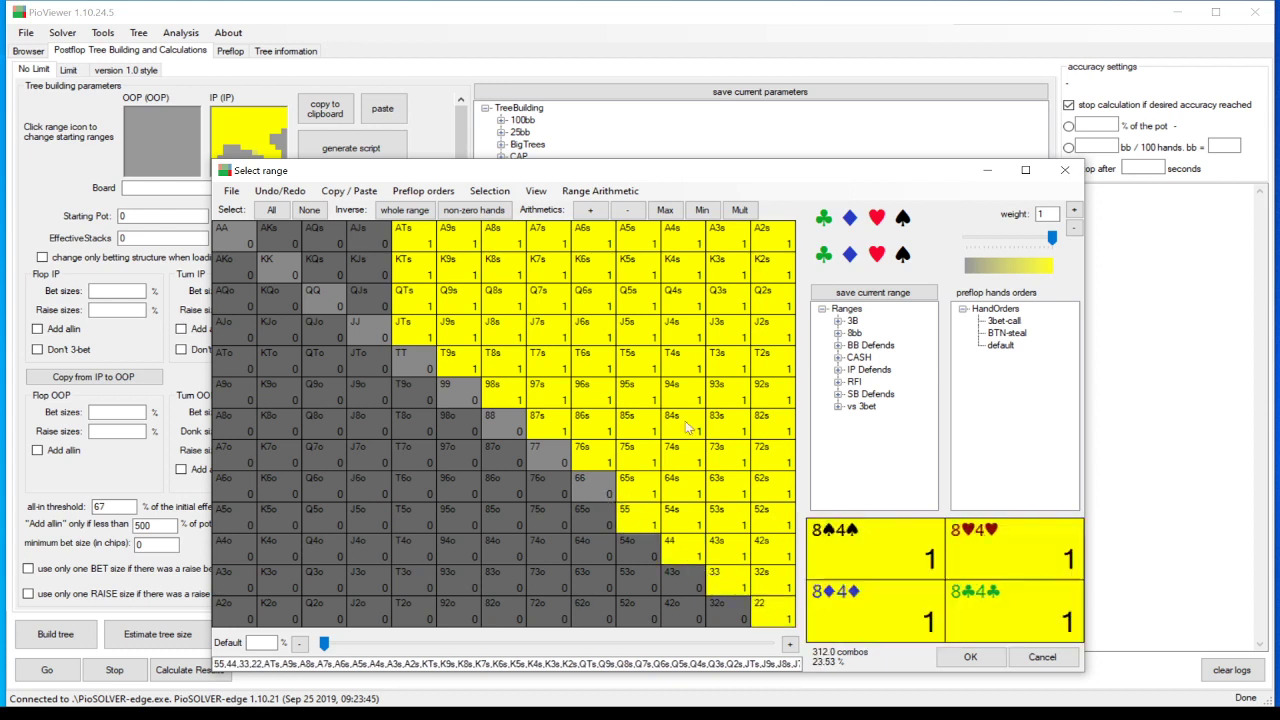
Step: Add 66 at weight 0.7, 77 at 0.55 and 88 at 0.25 to the OOP range
left_click_drag(1052, 238, 1026, 238)
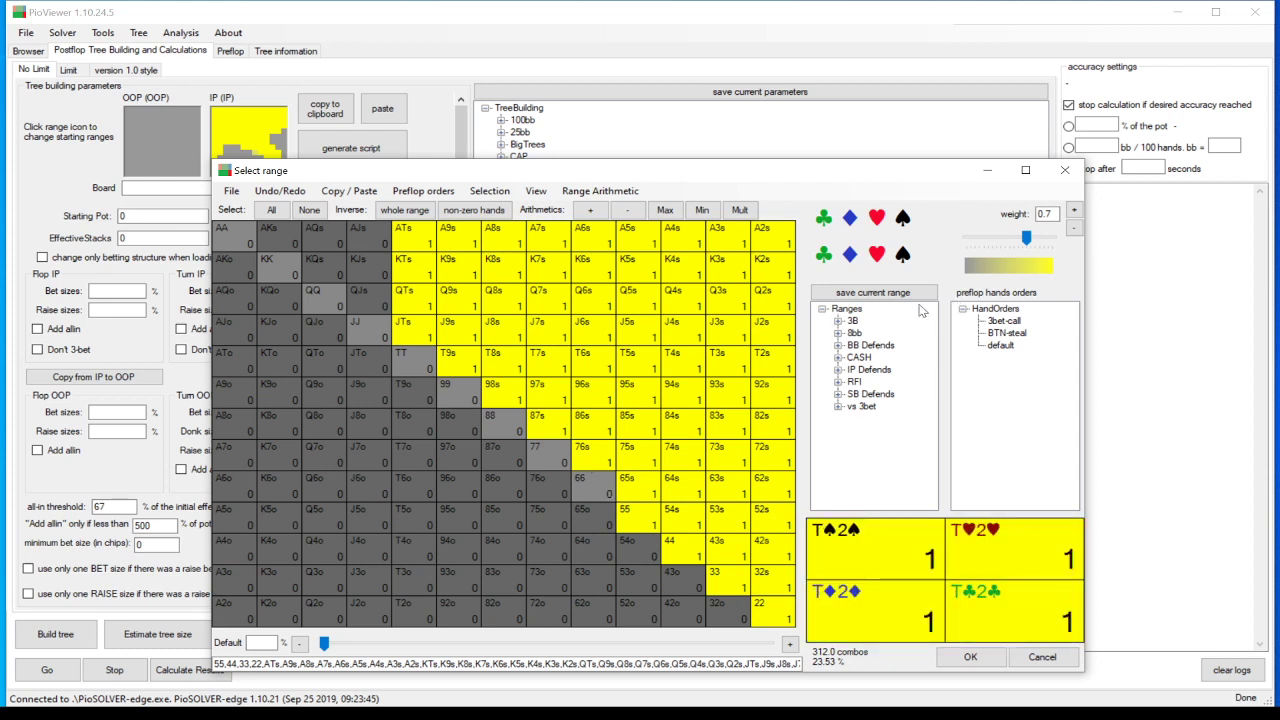
left_click(600, 490)
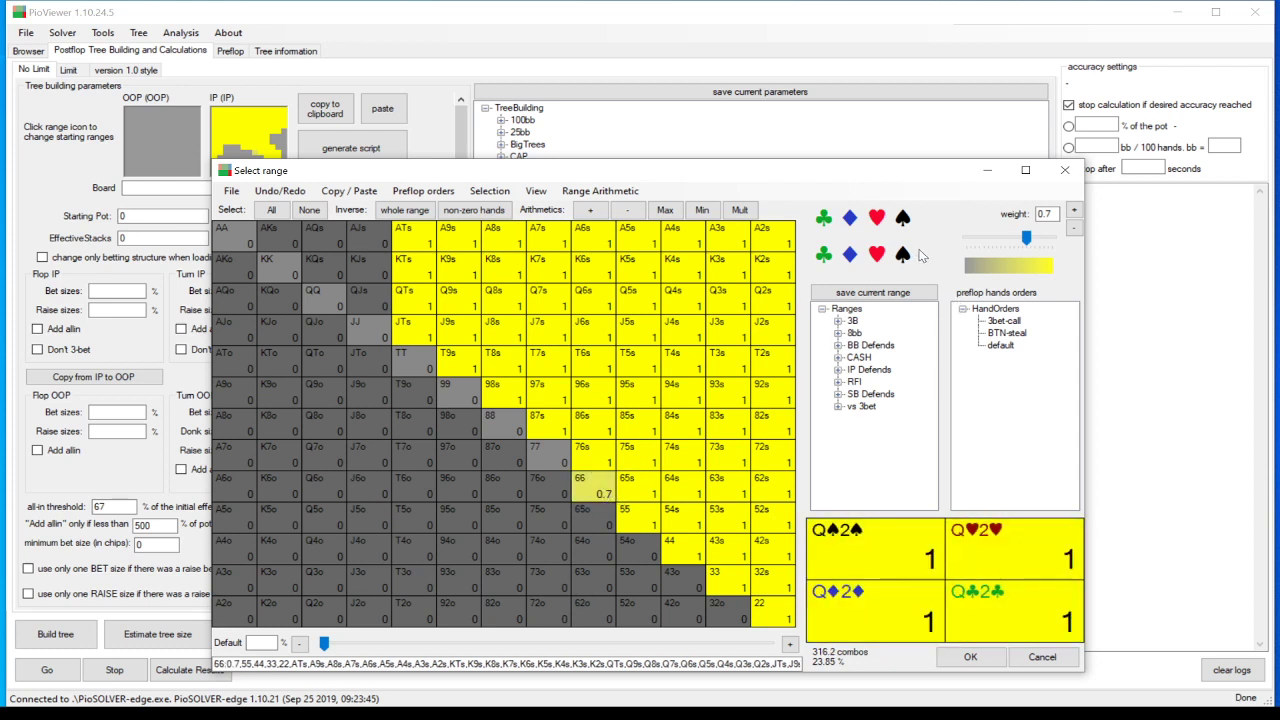
mouse_move(1026, 238)
left_mouse_down()
mouse_move(986, 238)
mouse_move(1014, 238)
left_mouse_up()
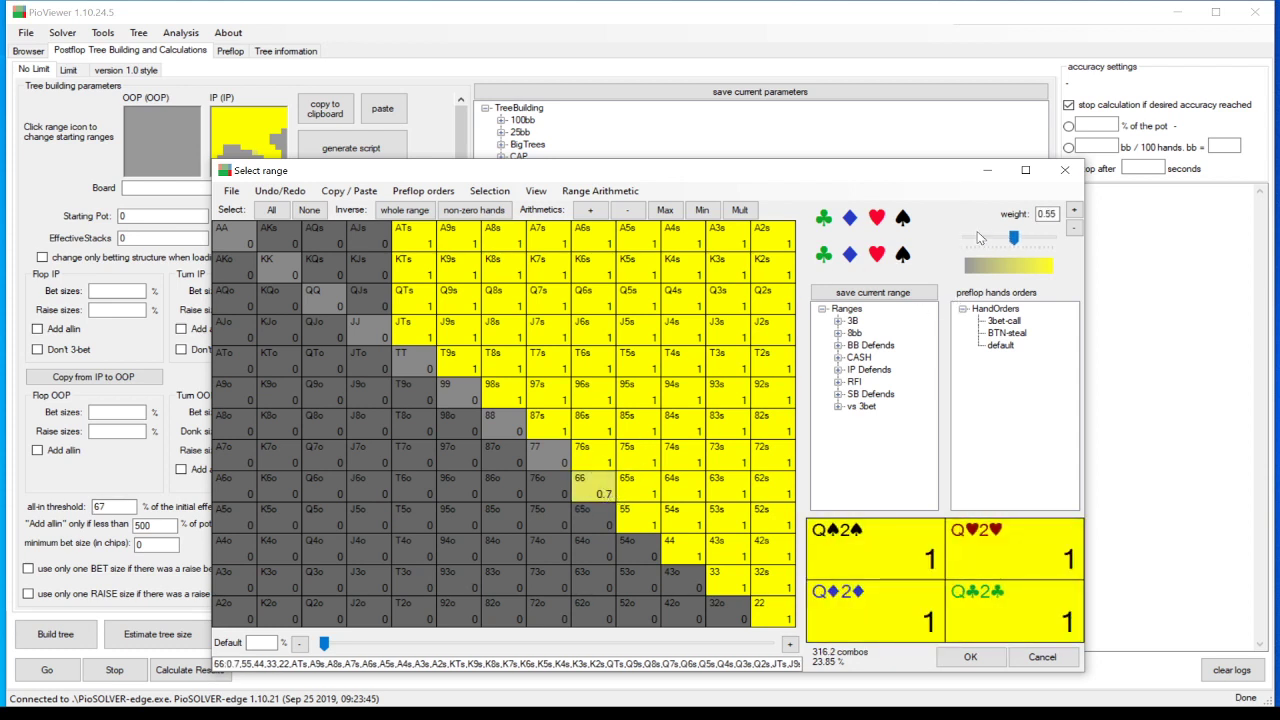
left_click(545, 463)
left_click_drag(1014, 238, 988, 238)
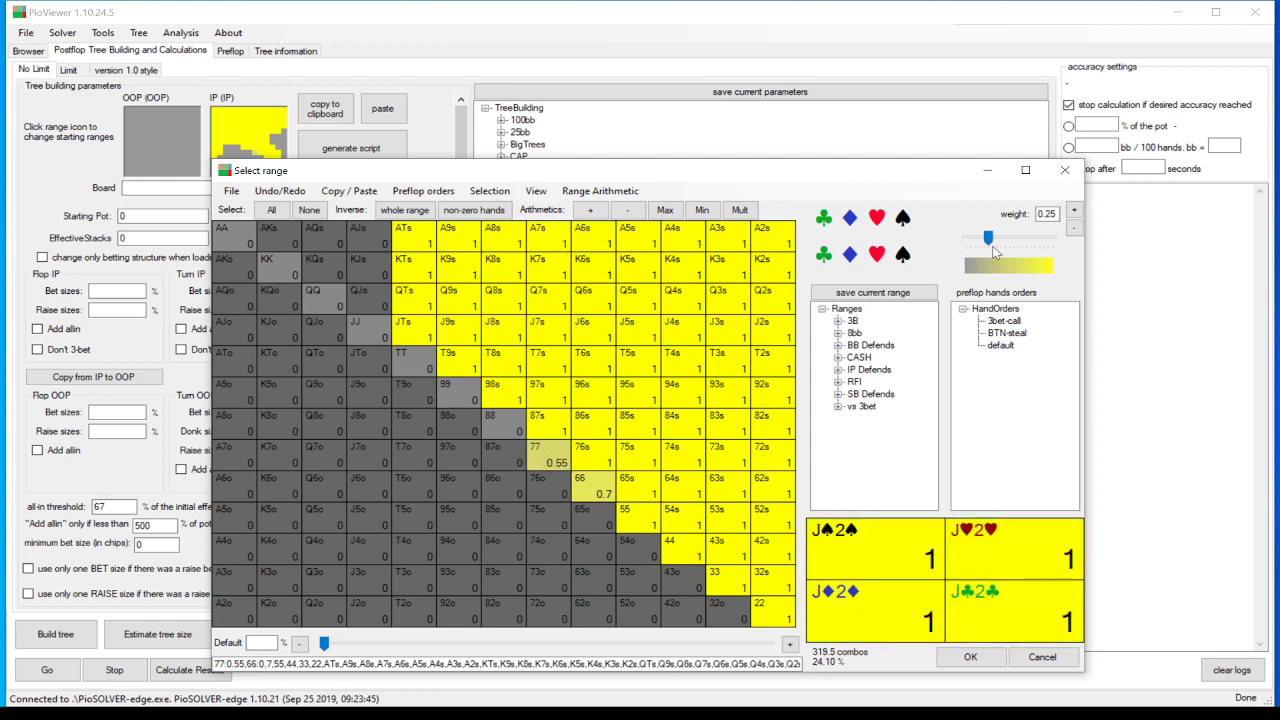
left_click(495, 430)
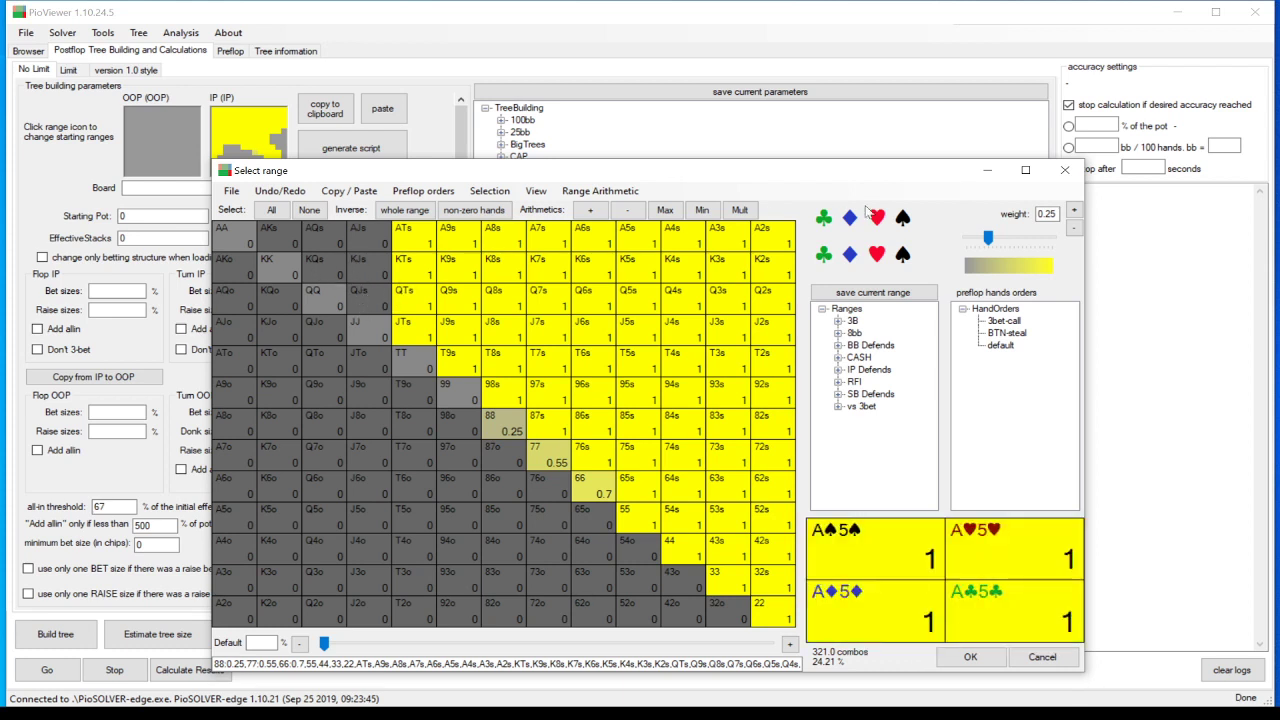
Step: Add KJs and QJs at weight 0.55 and KQs at 0.25 to the OOP range
left_click_drag(980, 241, 1007, 240)
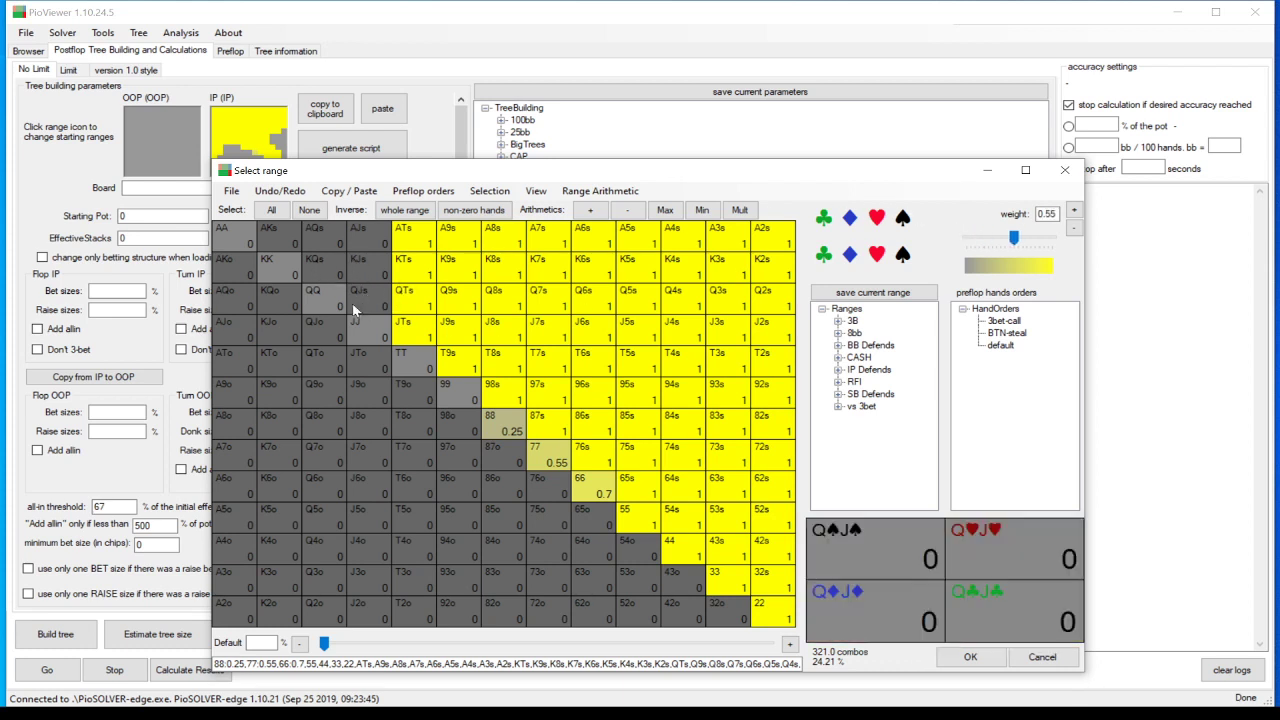
left_click(333, 277)
left_click(334, 276)
left_click_drag(366, 274, 374, 298)
left_click_drag(1010, 265, 988, 254)
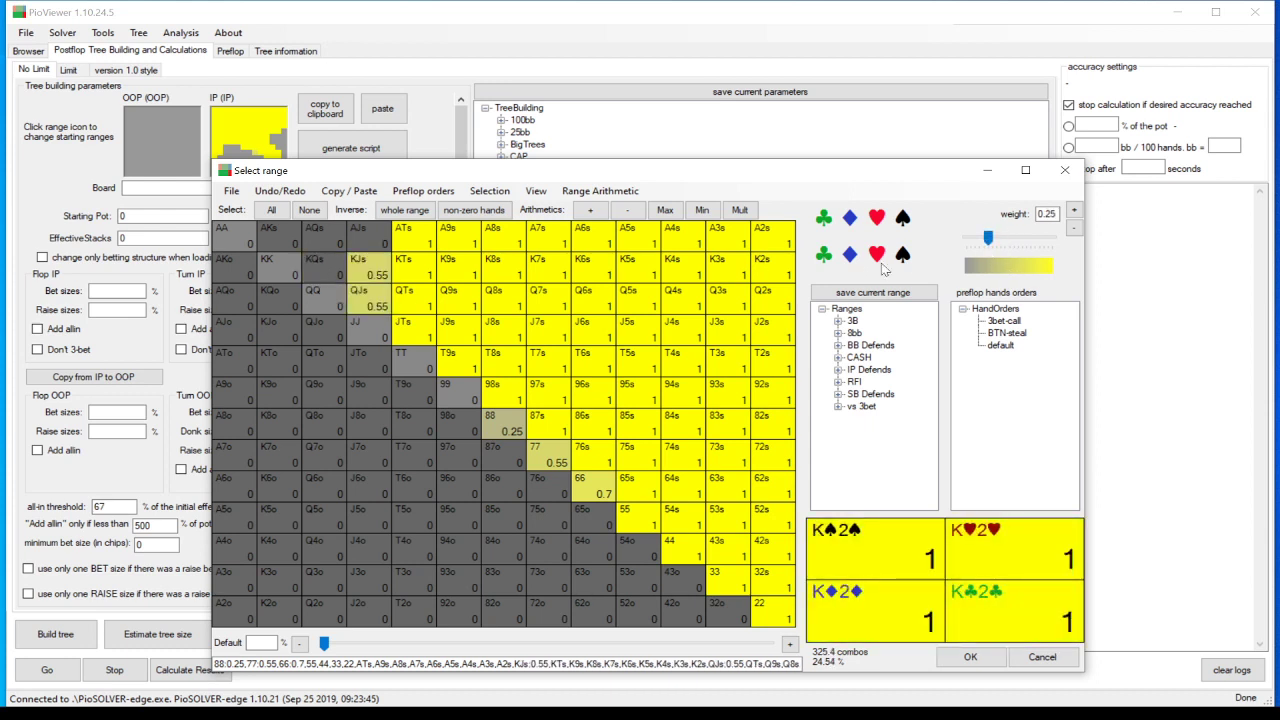
left_click(333, 270)
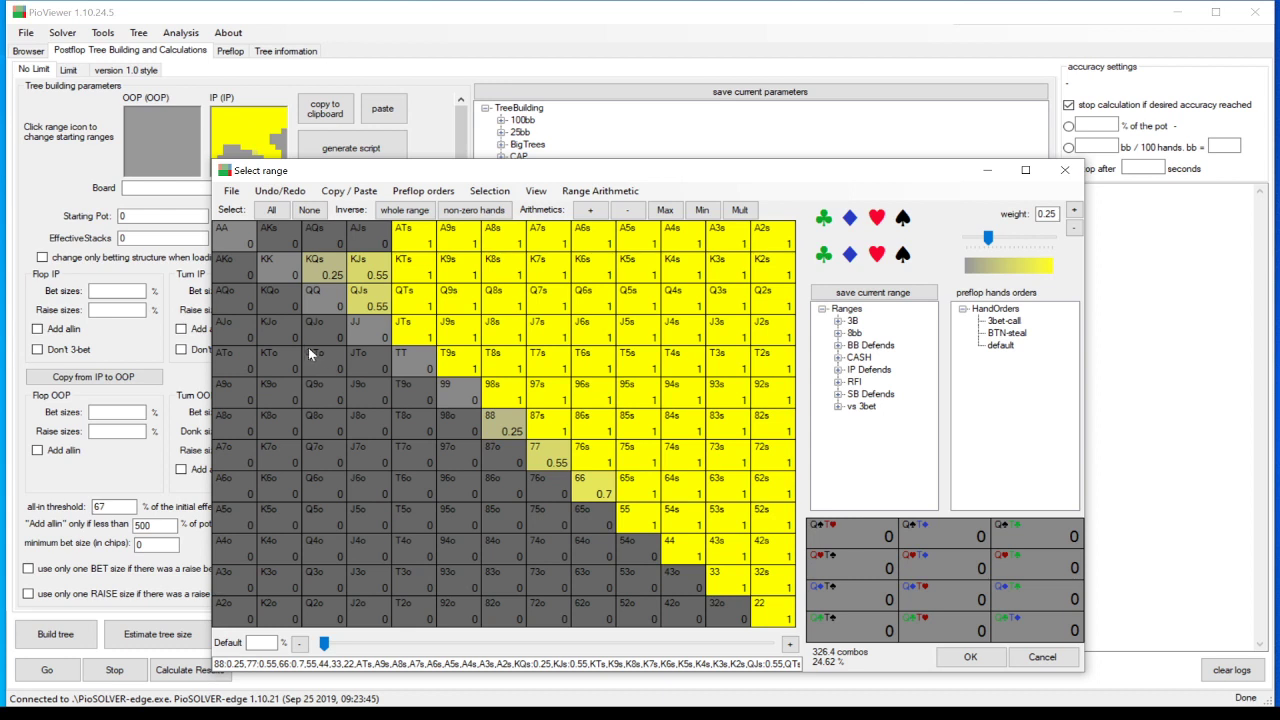
Step: At weight 1, add ATo–A2o, KJo–K2o, QJo–Q3o, JTo–J5o, T9o–T6o, 98o–96o, 87o–86o, 76o, 65o and 54o to the OOP range
left_click_drag(988, 238, 1048, 252)
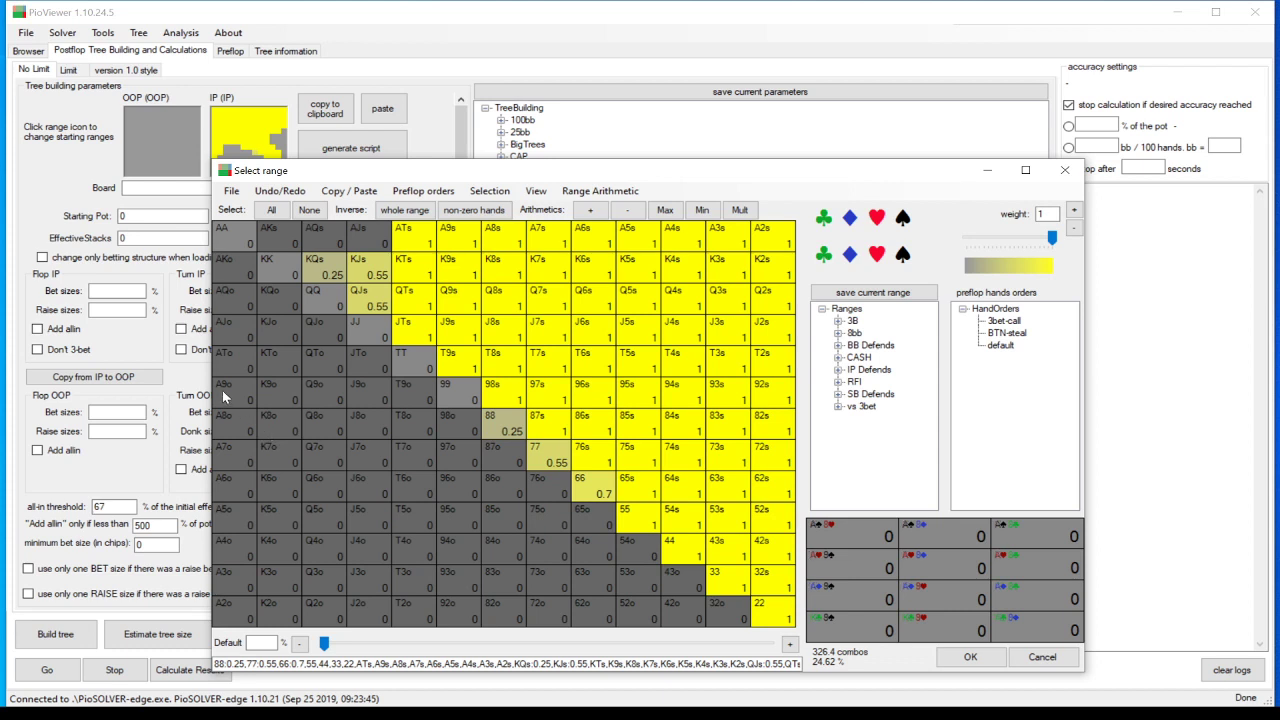
left_click_drag(228, 375, 218, 578)
left_click_drag(282, 368, 272, 610)
left_click_drag(287, 333, 316, 337)
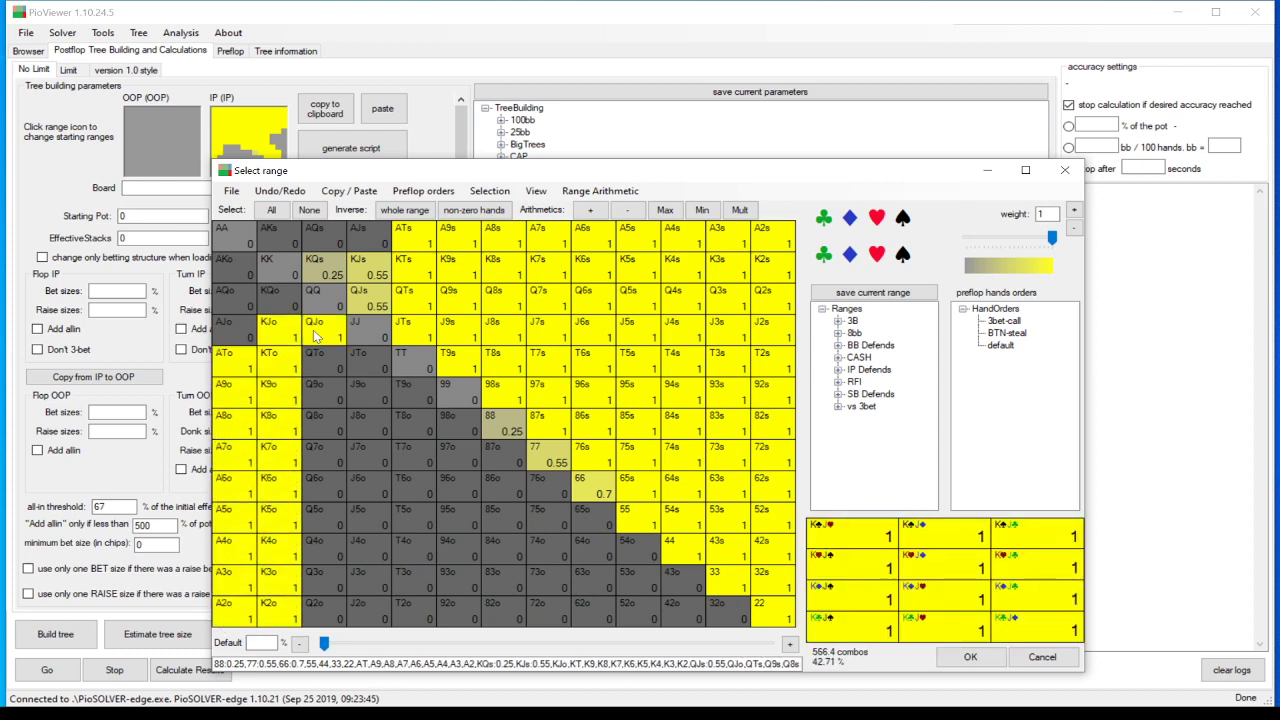
left_click(316, 567)
left_click_drag(316, 567, 316, 355)
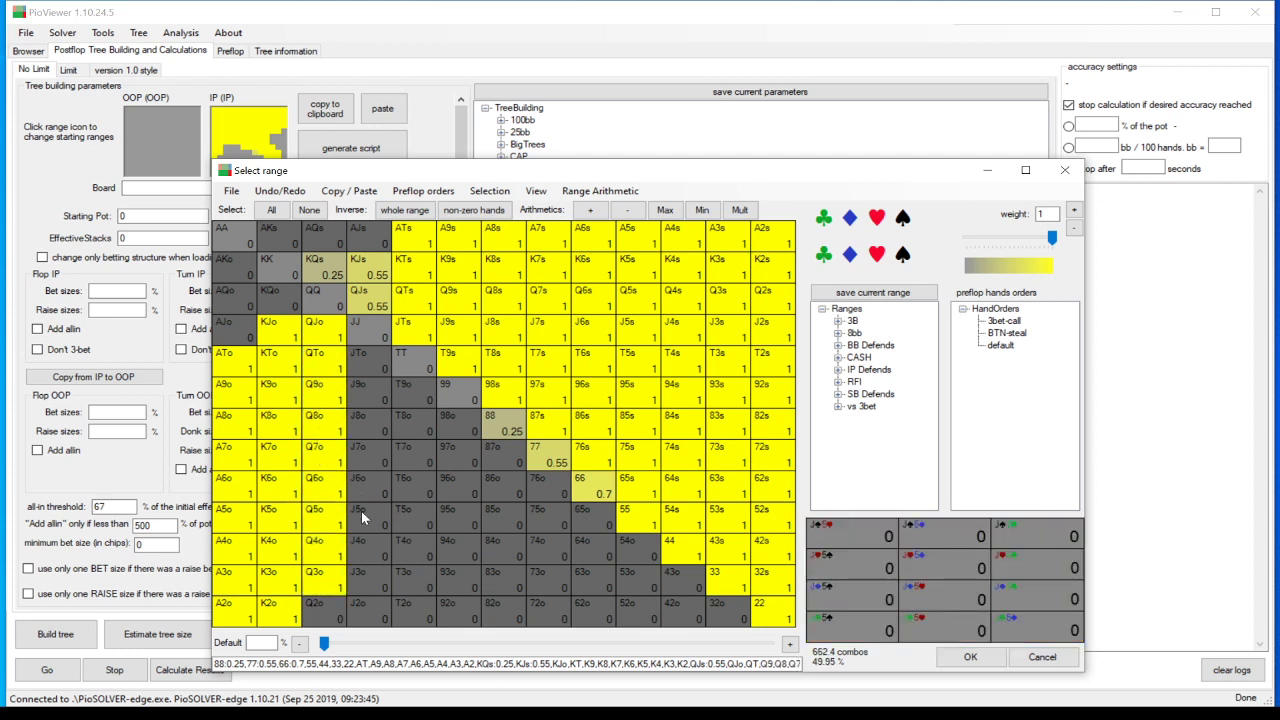
mouse_move(361, 510)
left_mouse_down()
mouse_move(375, 487)
mouse_move(515, 487)
mouse_move(640, 553)
left_mouse_up()
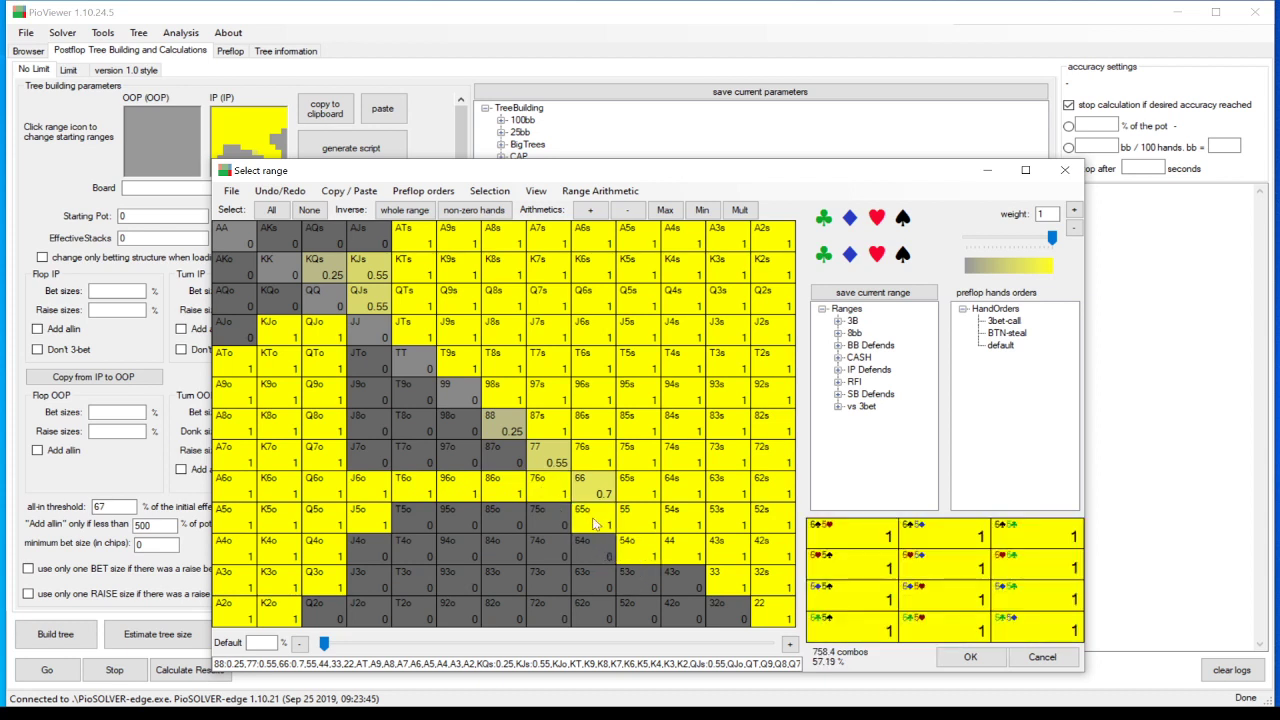
mouse_move(594, 524)
left_mouse_down()
mouse_move(510, 468)
mouse_move(380, 420)
mouse_move(362, 363)
left_mouse_up()
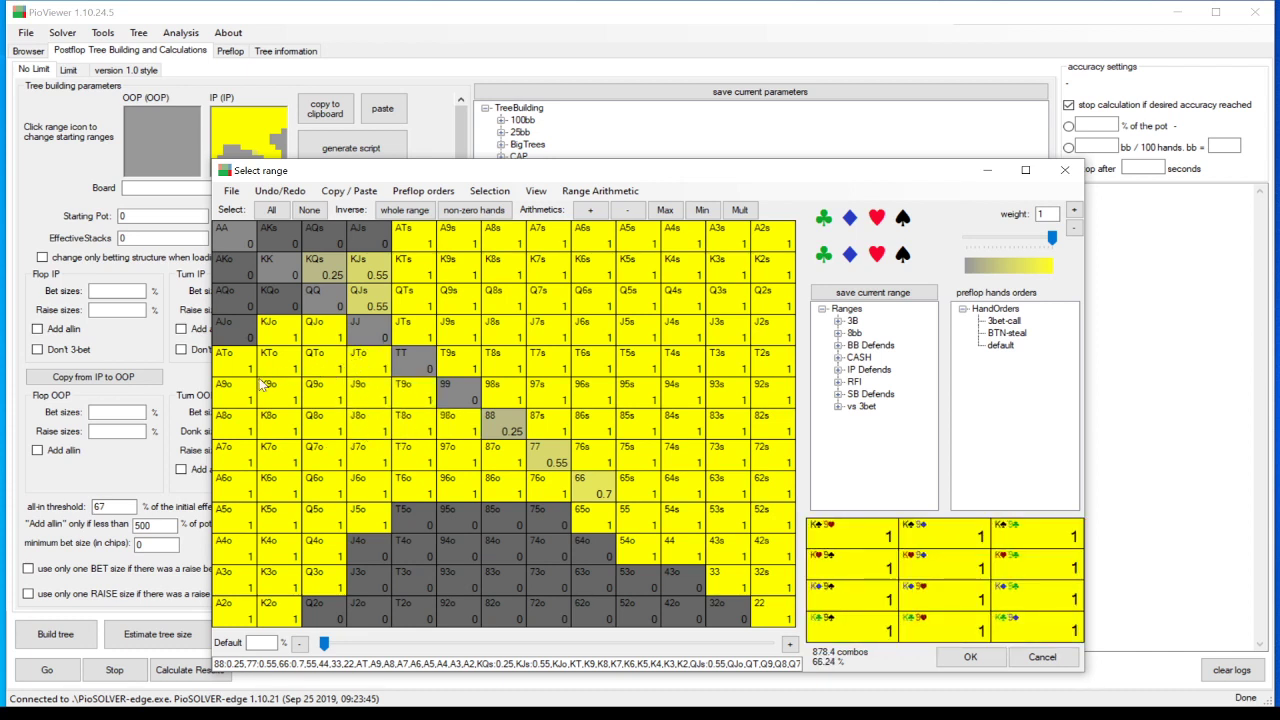
Step: Add KQo to the OOP range at a weight of 0.5
left_click_drag(1052, 237, 1040, 237)
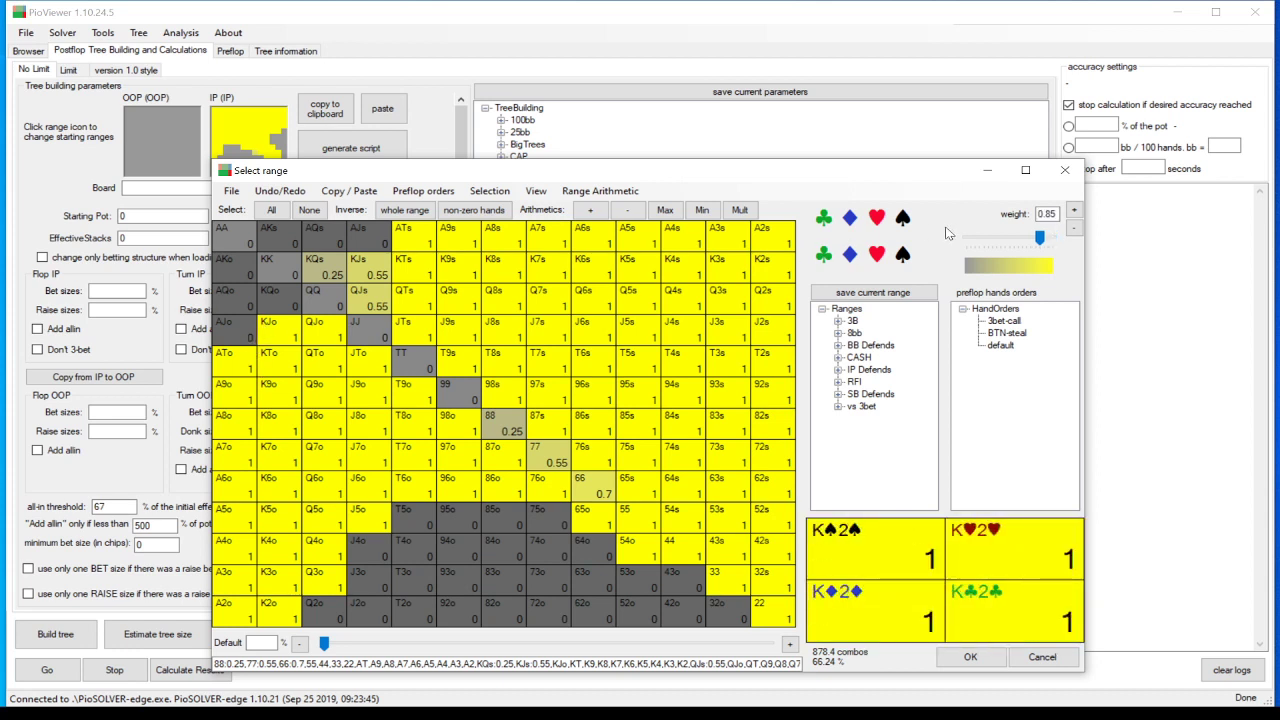
left_click_drag(948, 233, 926, 240)
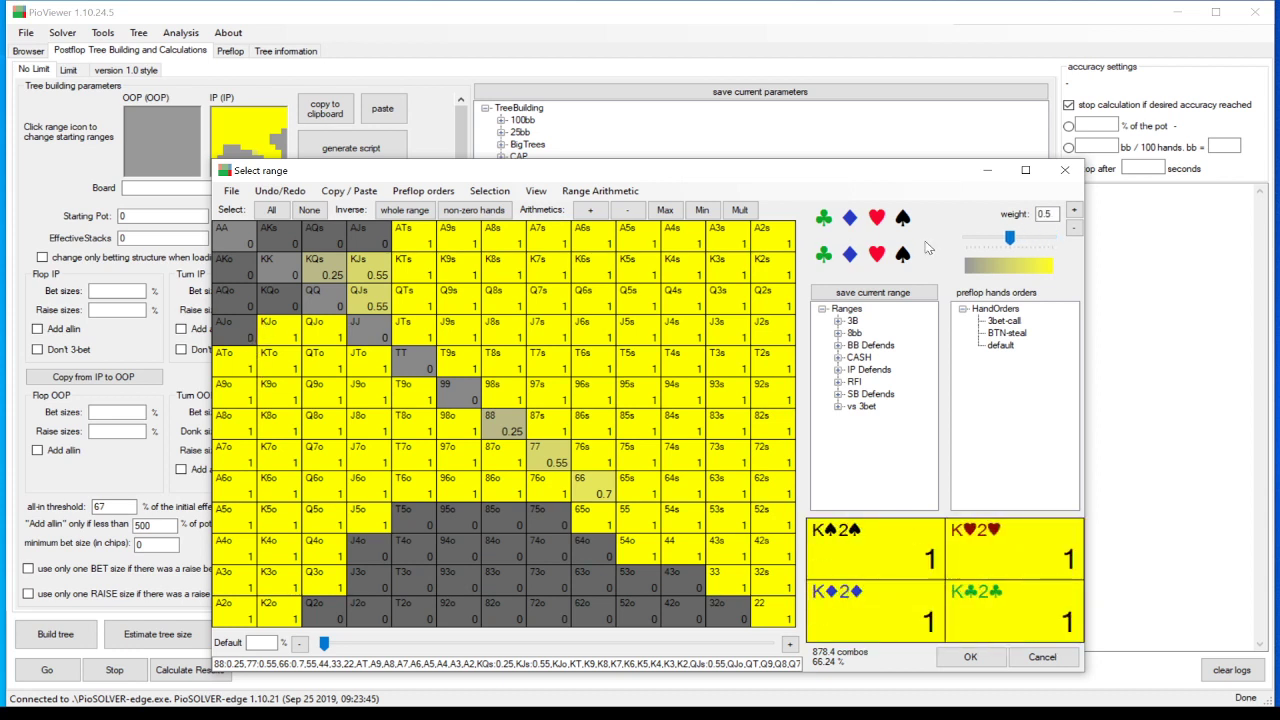
left_click(268, 302)
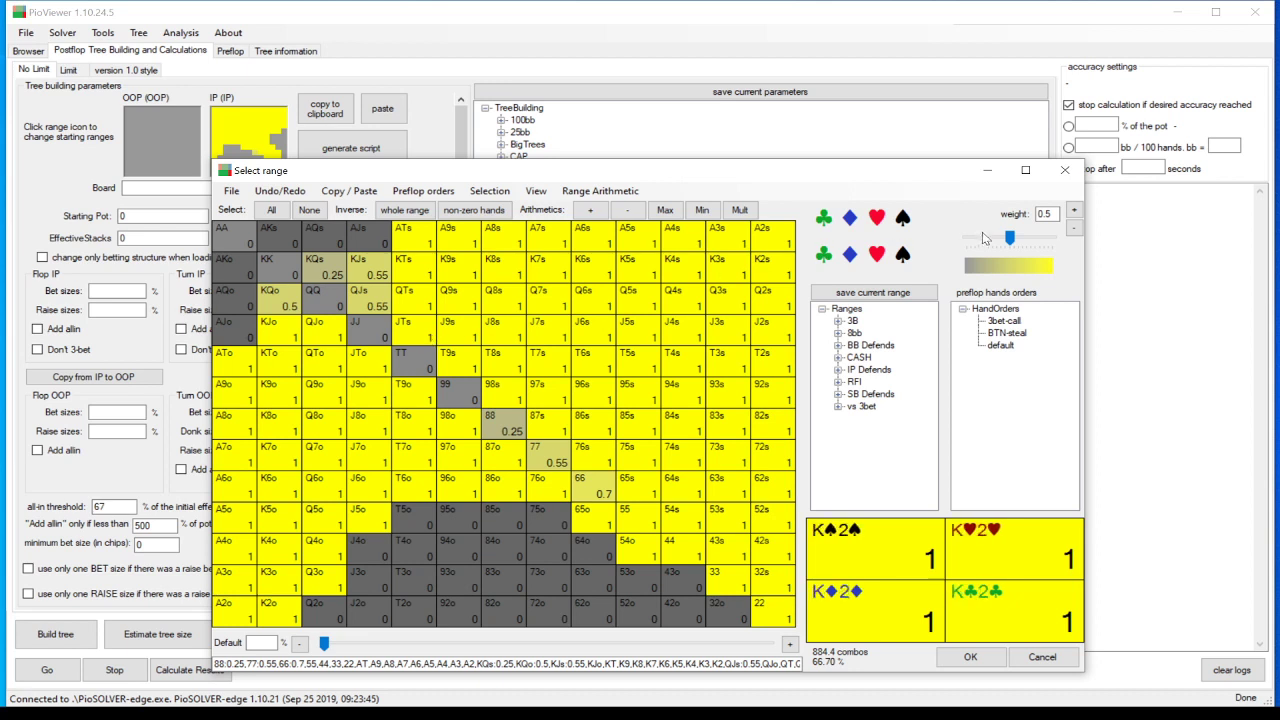
Step: Reduce KJo, KTo, K7o–K5o and A7o–A5o in the OOP range to a weight of 0.75
scroll(983, 238, "down", 5)
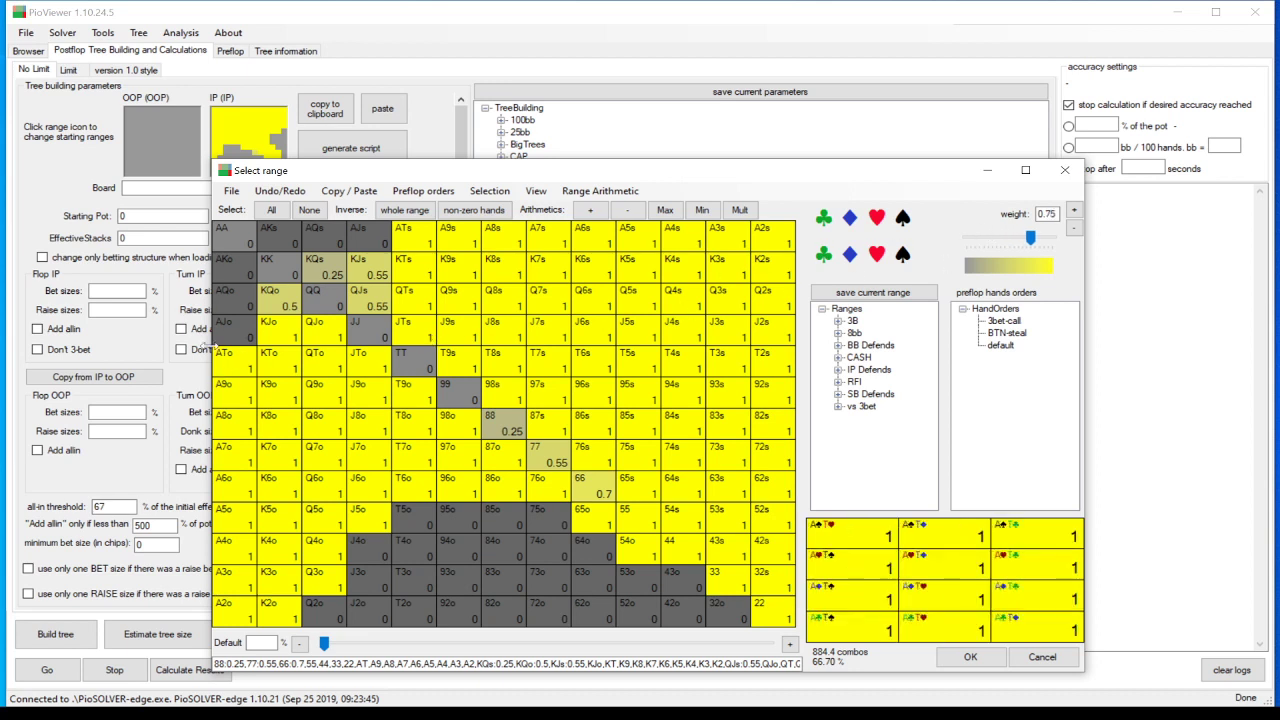
left_click(268, 330)
left_click(268, 362)
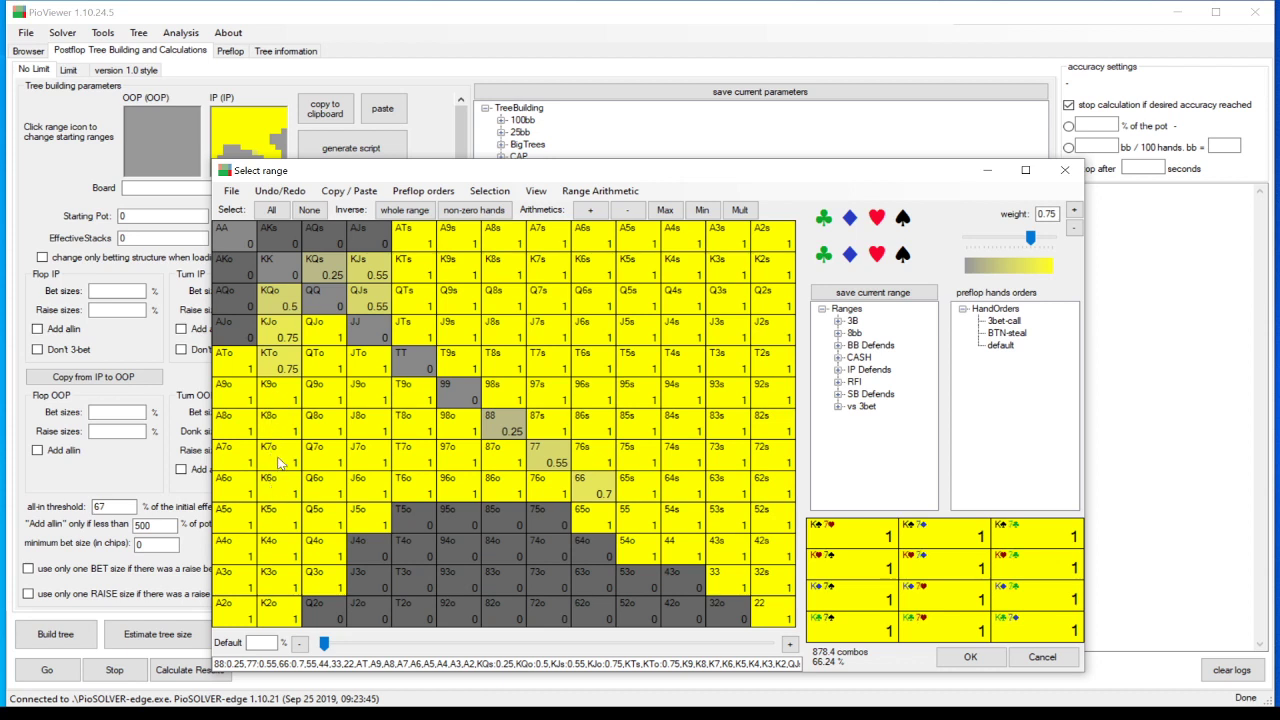
left_click_drag(280, 462, 277, 522)
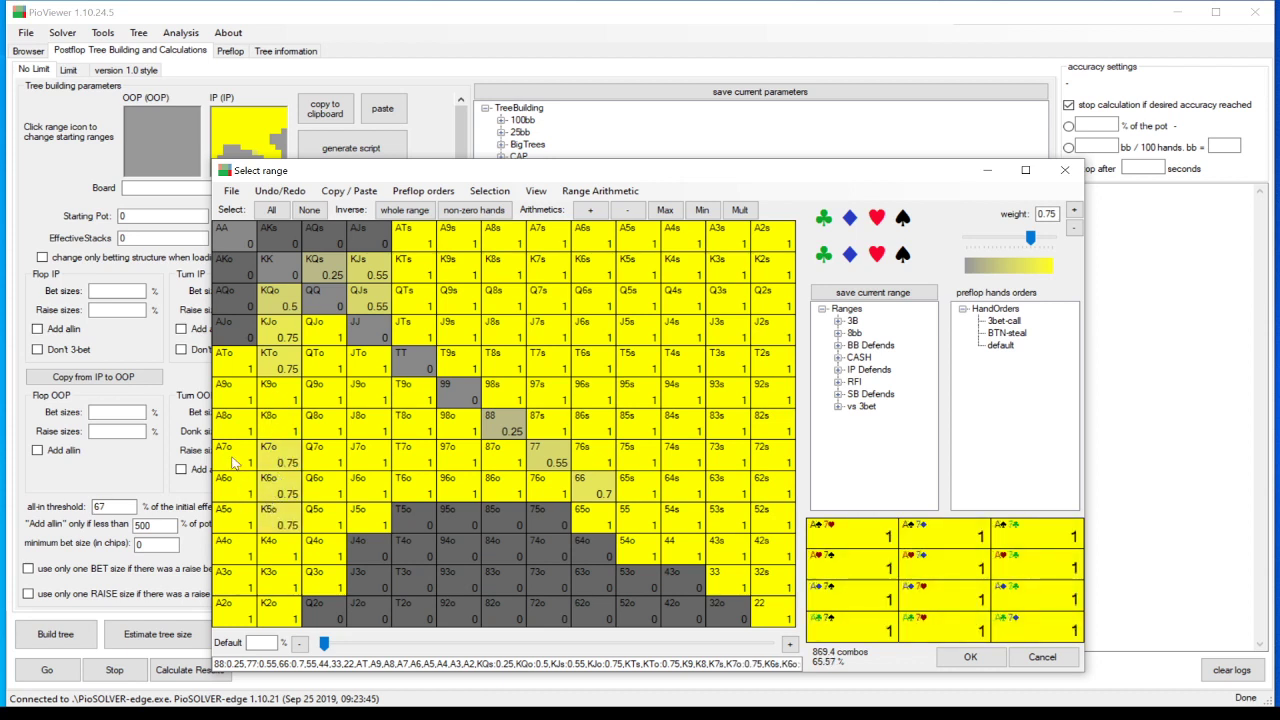
left_click_drag(233, 462, 233, 522)
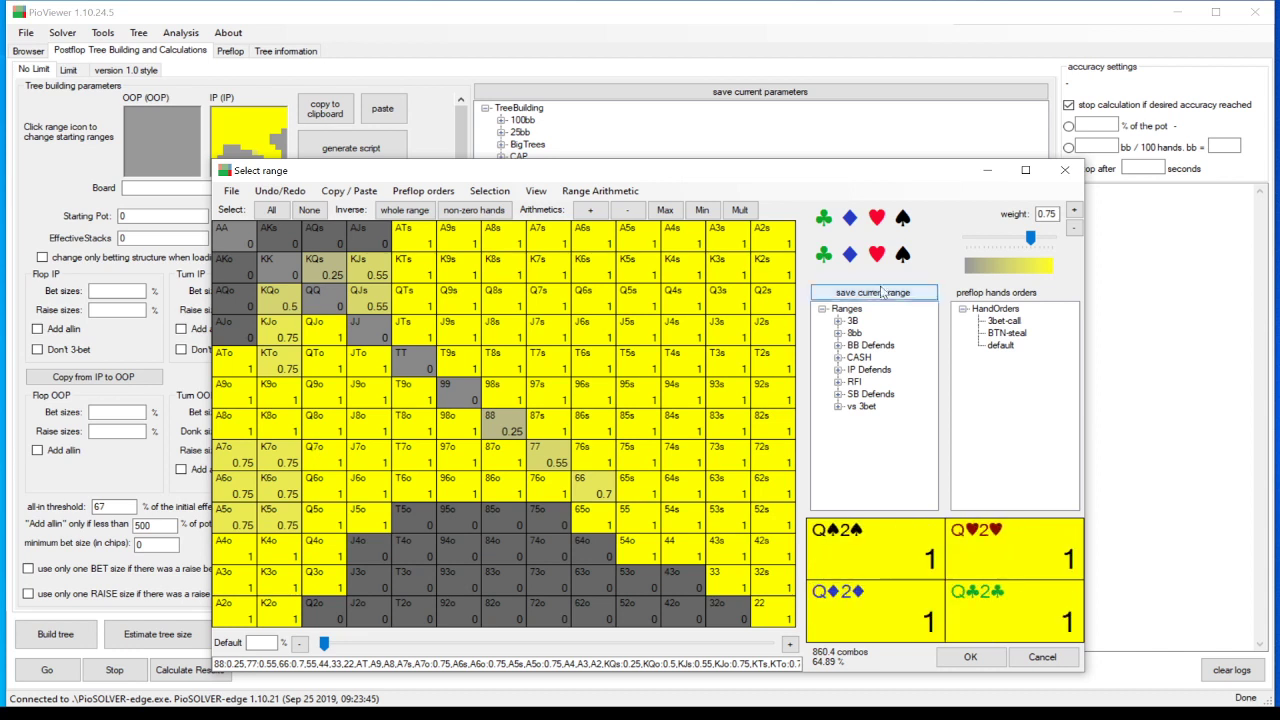
Step: Reduce T9o, Q8o, J8o, T8o, Q7o and J7o in the OOP range to a weight of 0.9
scroll(325, 445, "up", 3)
left_click(338, 437)
mouse_move(338, 437)
left_mouse_down()
mouse_move(332, 462)
mouse_move(378, 445)
mouse_move(410, 398)
mouse_move(424, 428)
left_mouse_up()
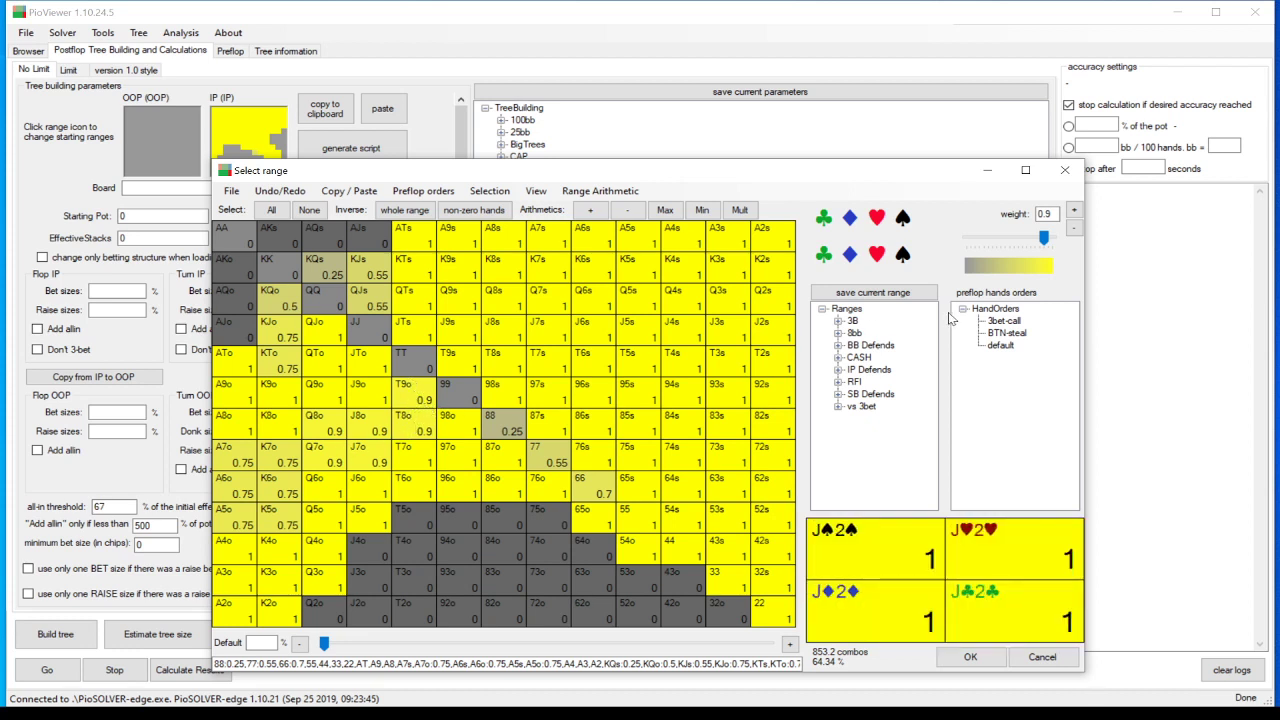
Step: Weight 98s, 87s, 97s, 96s, T8s, T6s and ATs at 0.7 in the OOP range, remove 88, and accept the range
scroll(1053, 240, "down", 2)
left_click(510, 400)
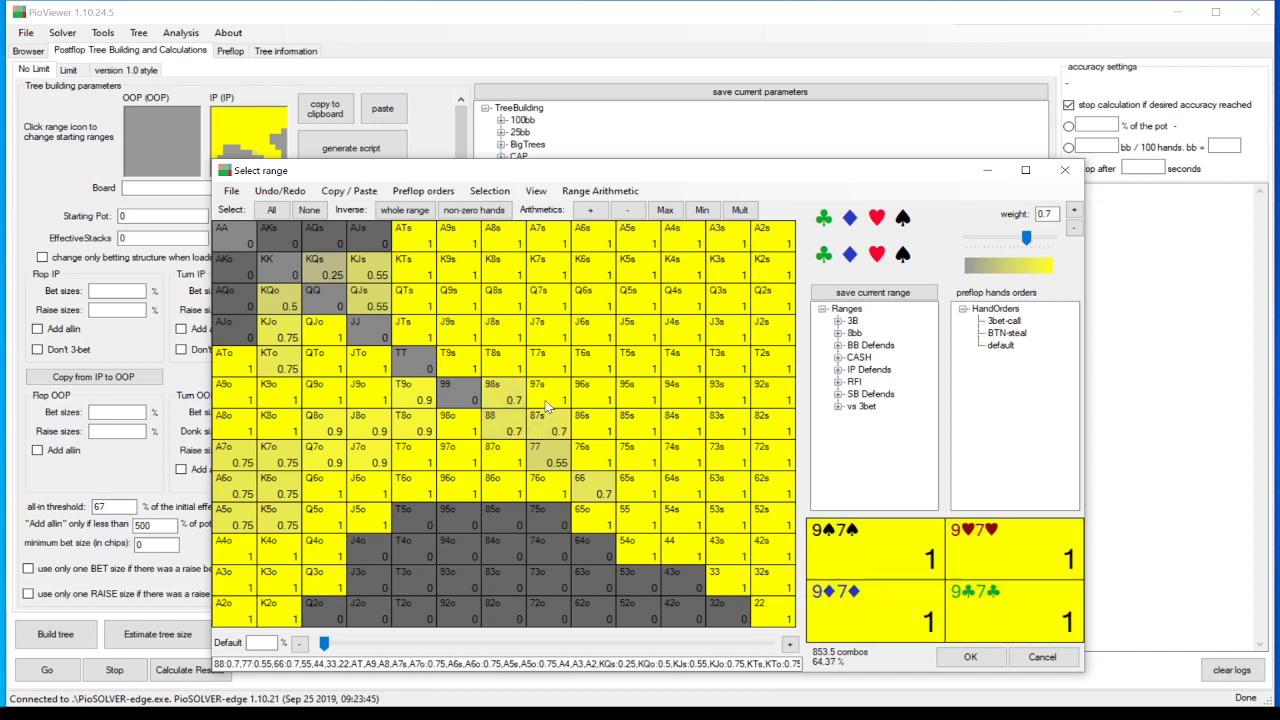
left_click(535, 415)
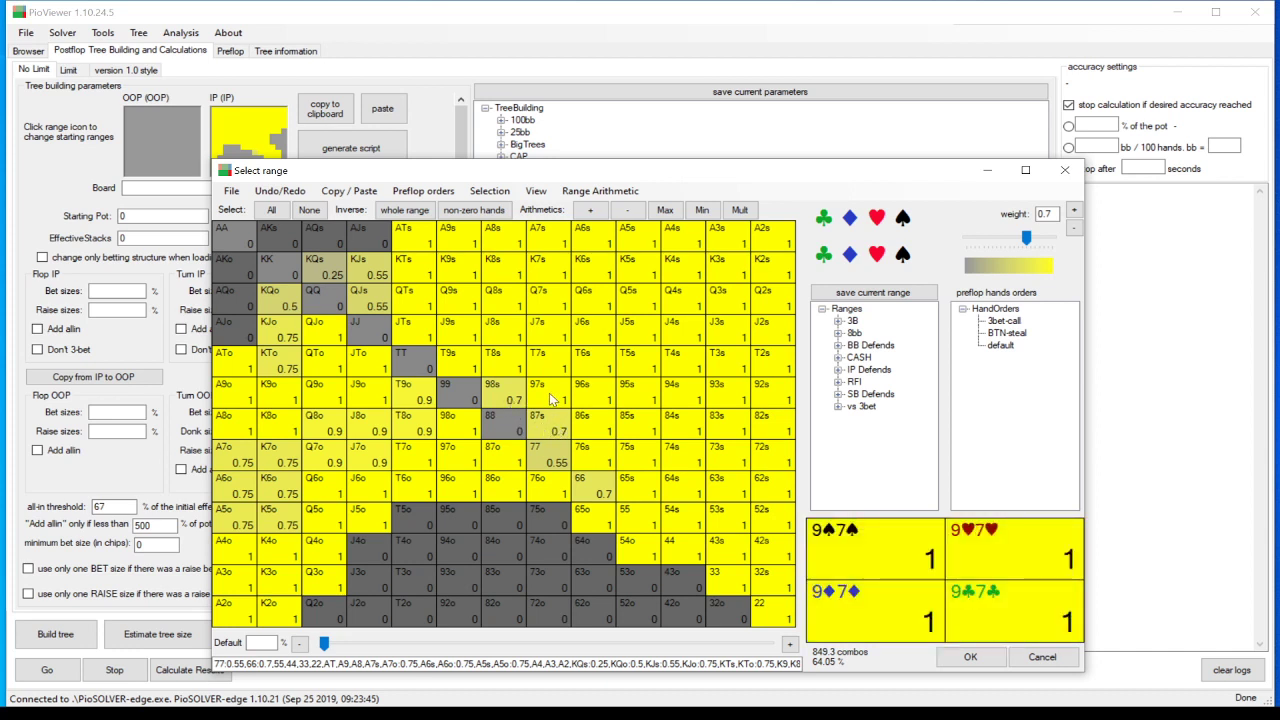
left_click(550, 400)
left_click(592, 395)
left_click(594, 365)
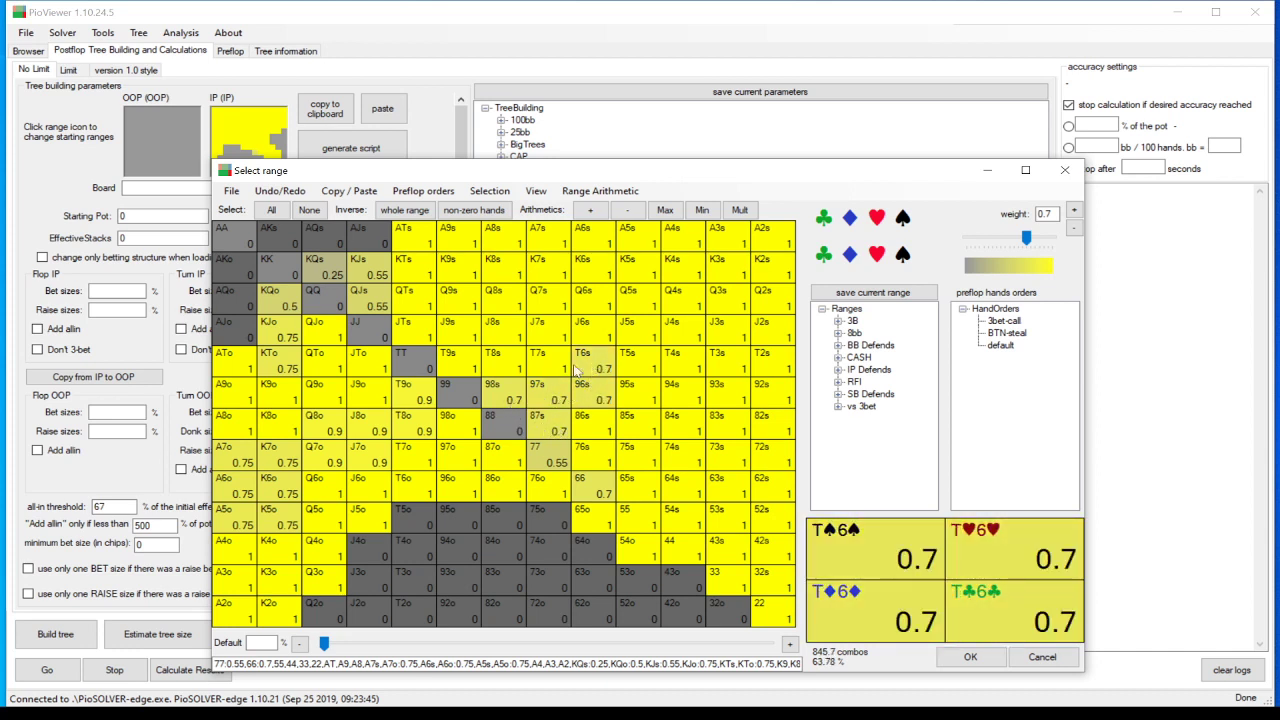
left_click(495, 362)
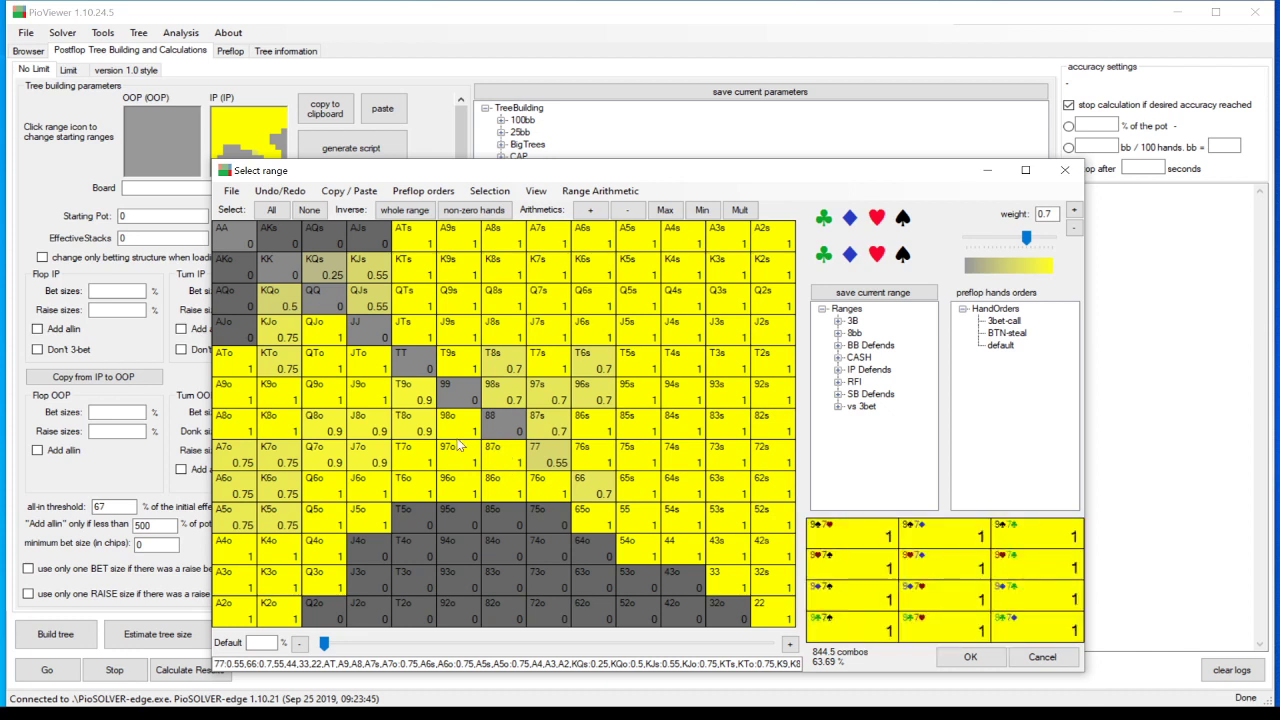
left_click(405, 240)
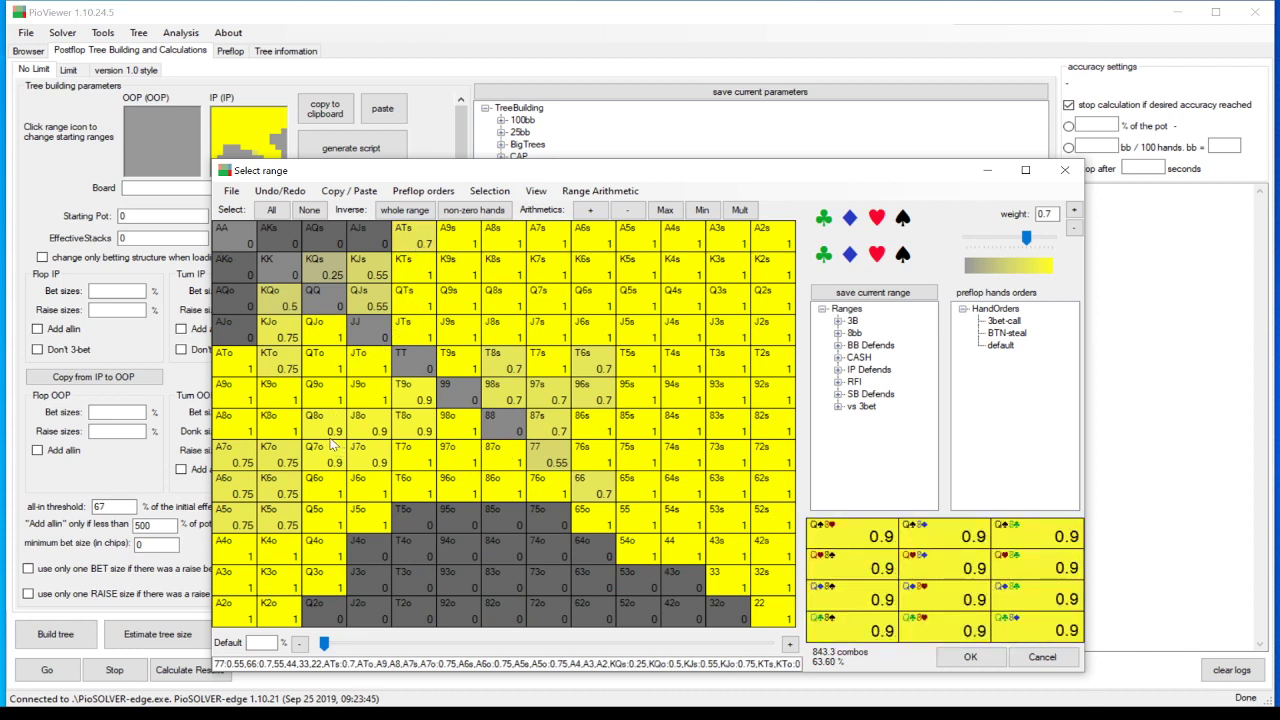
left_click(970, 656)
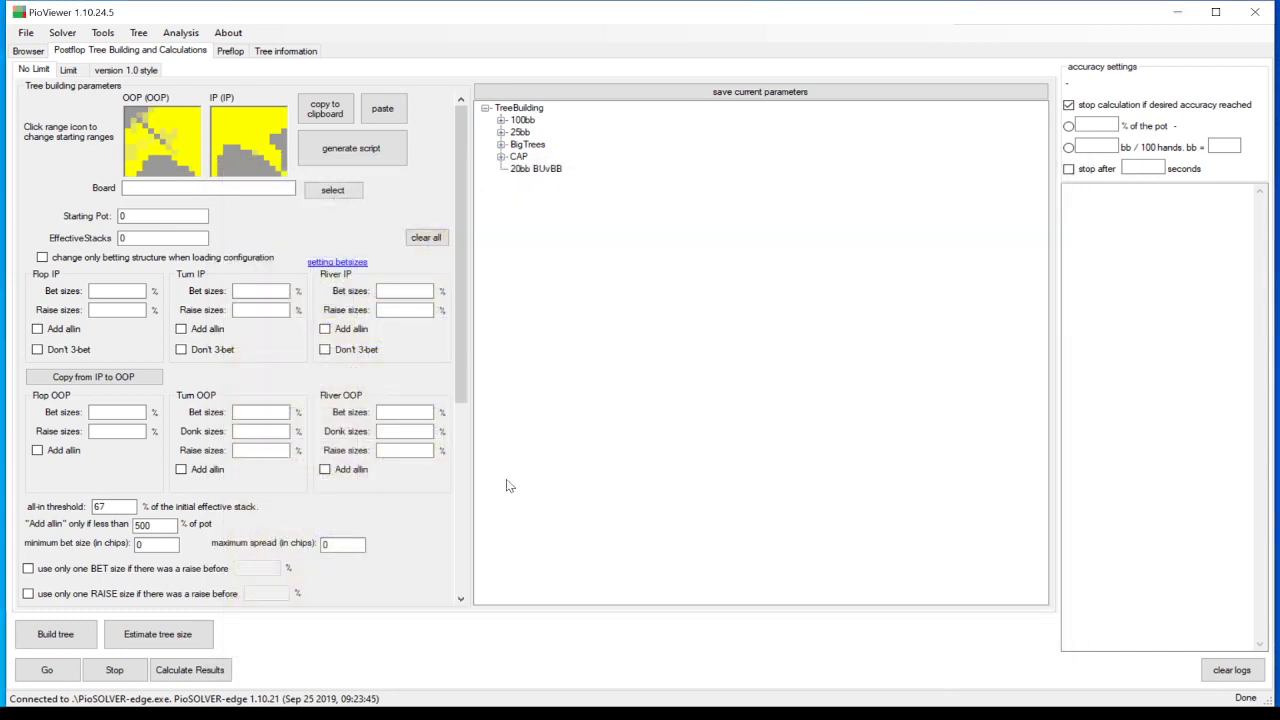
Step: Enter the flop board as Ad ks 6c in the tree building parameters
left_click(189, 192)
type("A")
type("d ks 6c")
key("Tab")
key("Tab")
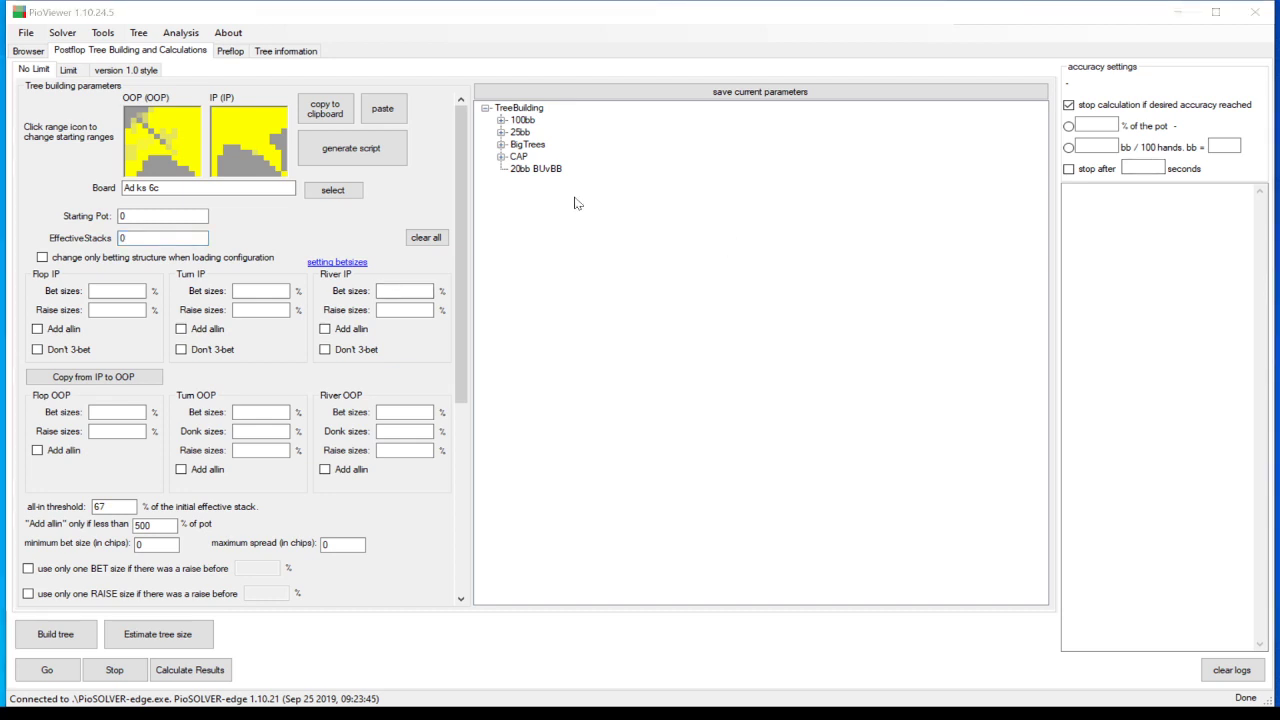
Step: Set the starting pot to 63 and the effective stacks to 475
left_click(214, 240)
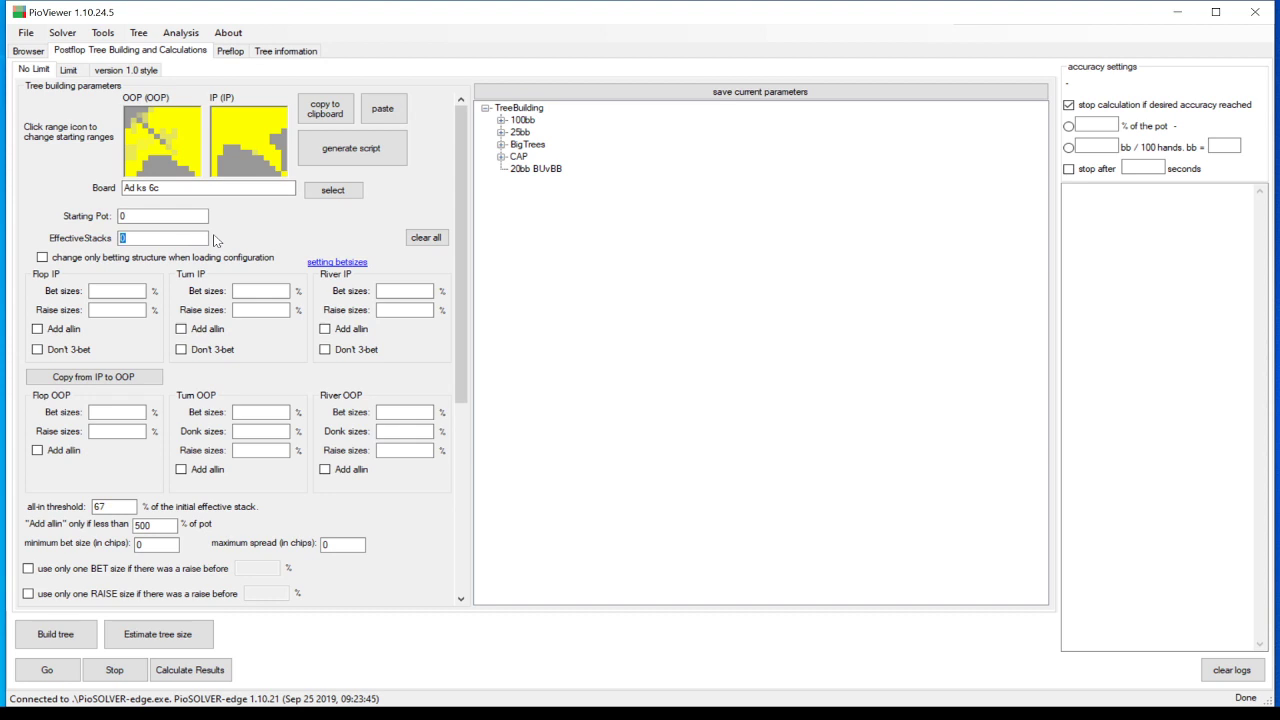
type("500")
key("shift+Tab")
type("63")
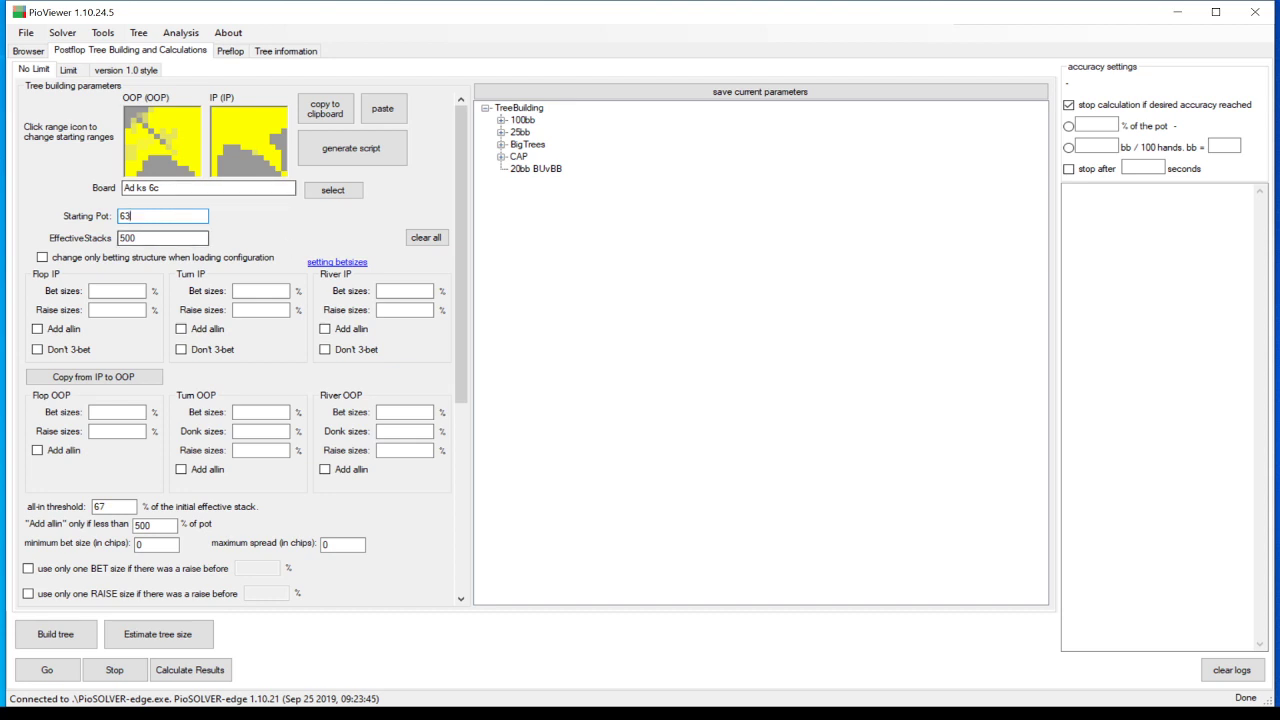
key("Tab")
type("47")
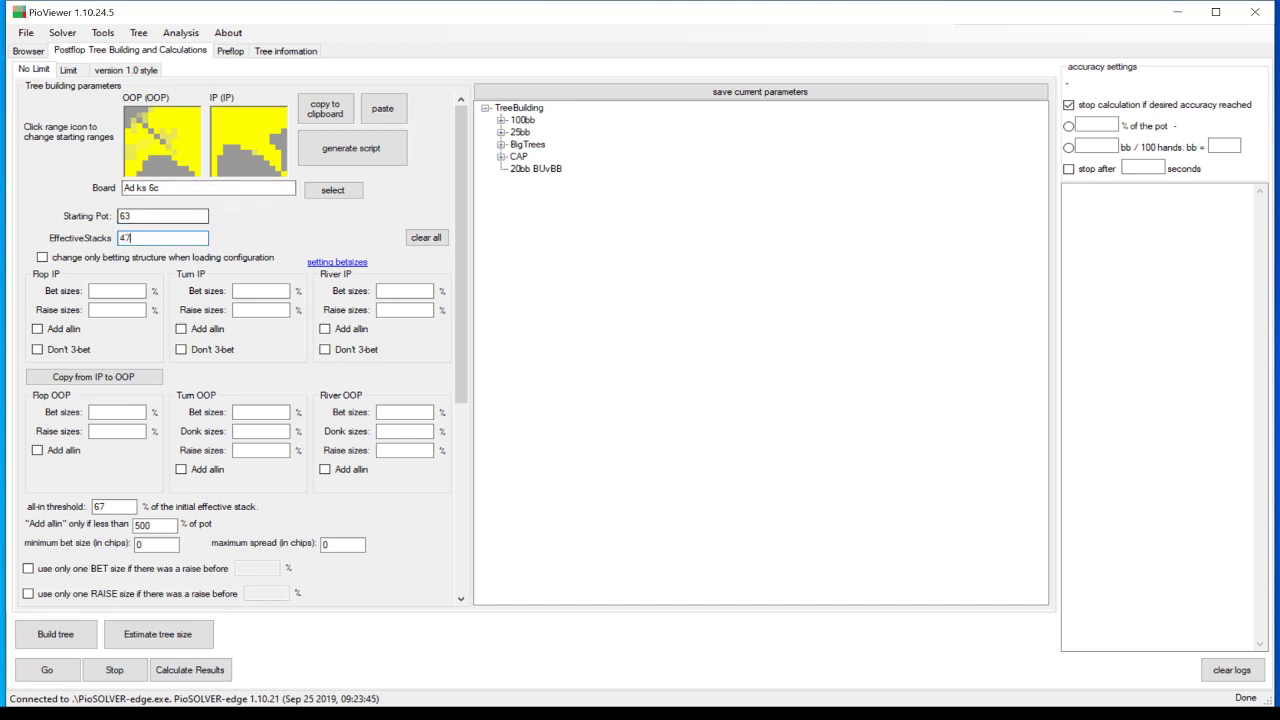
type("5")
Step: Set the Flop IP bet sizes to 33,66,100 and the raise sizes to 3x 50
left_click(116, 289)
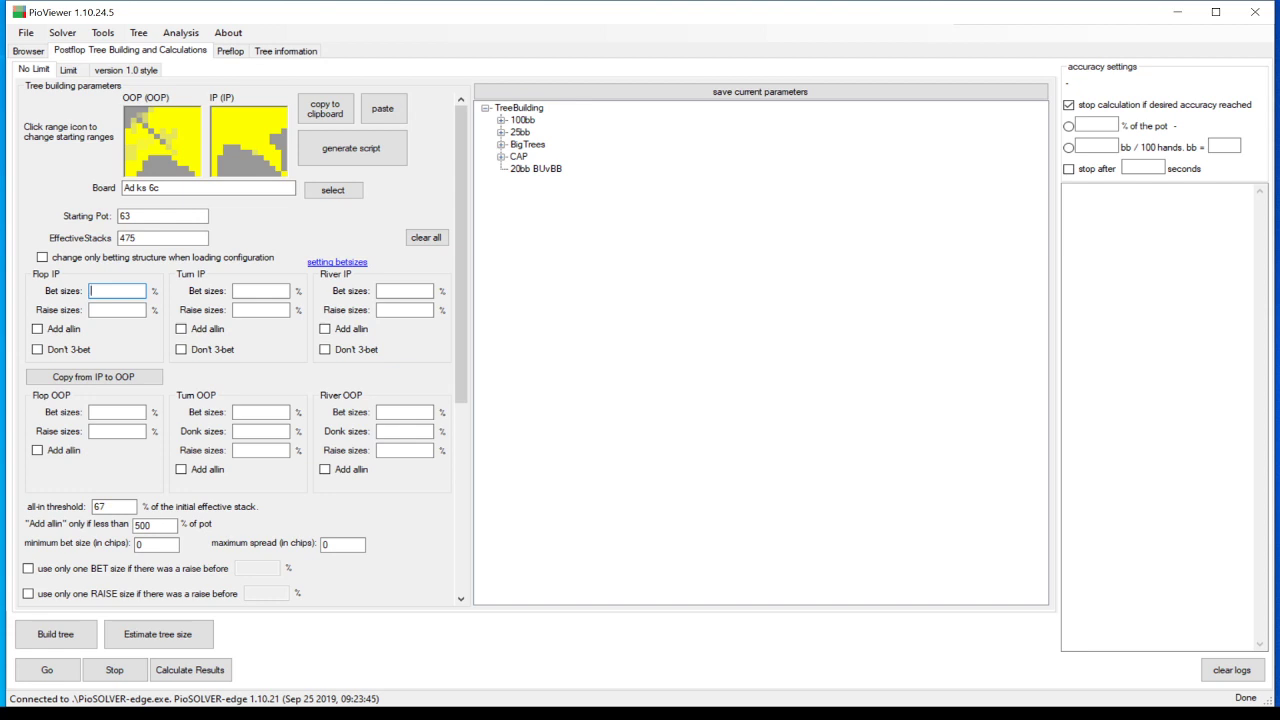
type("33,66,100")
left_click(119, 310)
type("3x")
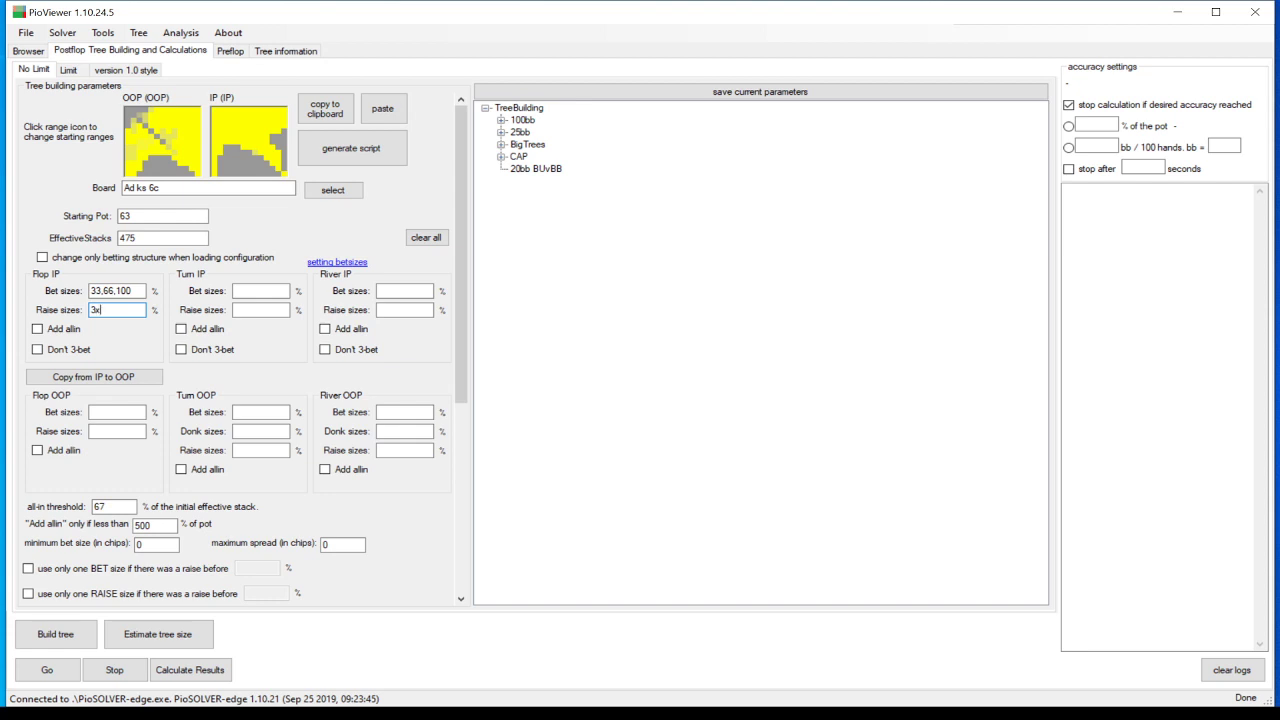
type(" 50")
Step: Set the Turn IP bet sizes to 33,70,120 and the raise sizes to 3x 50
left_click(262, 296)
type("33,70,120")
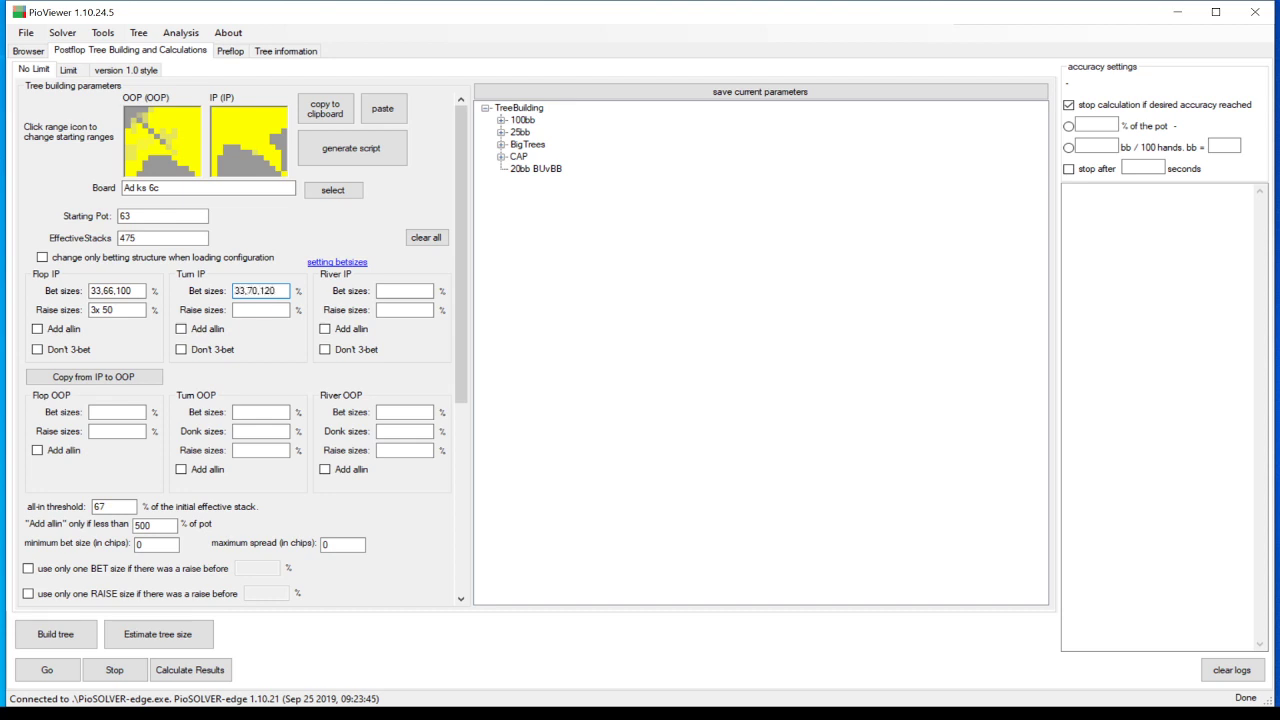
key("Tab")
type("3x 50")
Step: Set the River IP bet sizes to 50,75 and enable all-in on the turn and river for both IP and OOP
left_click(404, 291)
type("50b")
type("8")
key("BackSpace")
type("75")
left_click(325, 329)
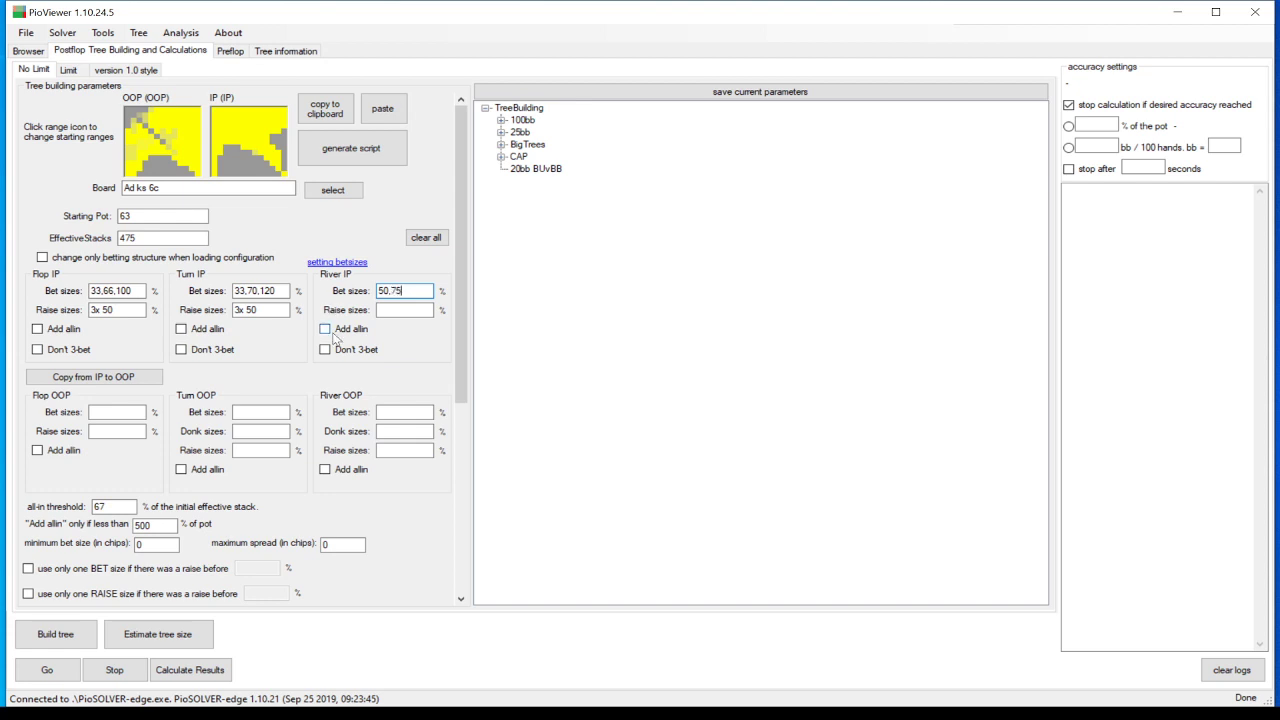
left_click(208, 330)
left_click(196, 470)
left_click(347, 472)
Step: Set the Turn OOP bet sizes to 30,75, donk sizes to 30,60 and raise sizes to 50
left_click(260, 412)
type("60,")
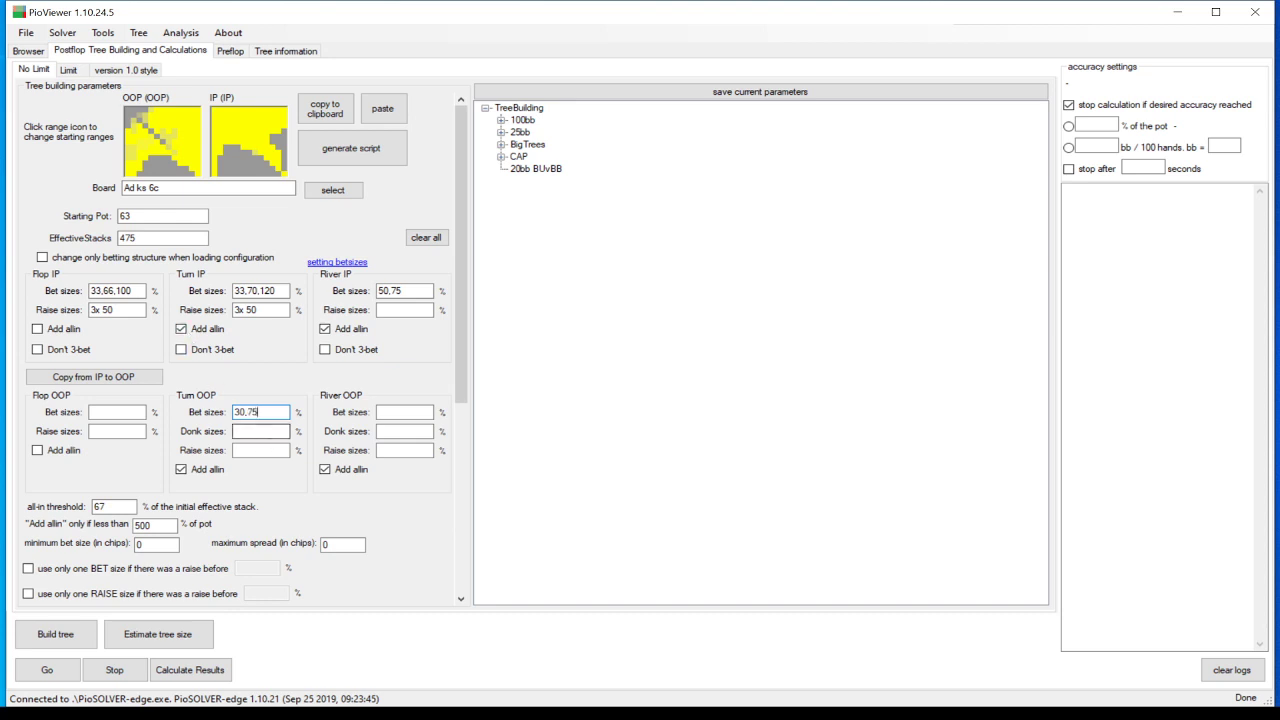
left_click(235, 431)
type("30,60")
left_click(238, 450)
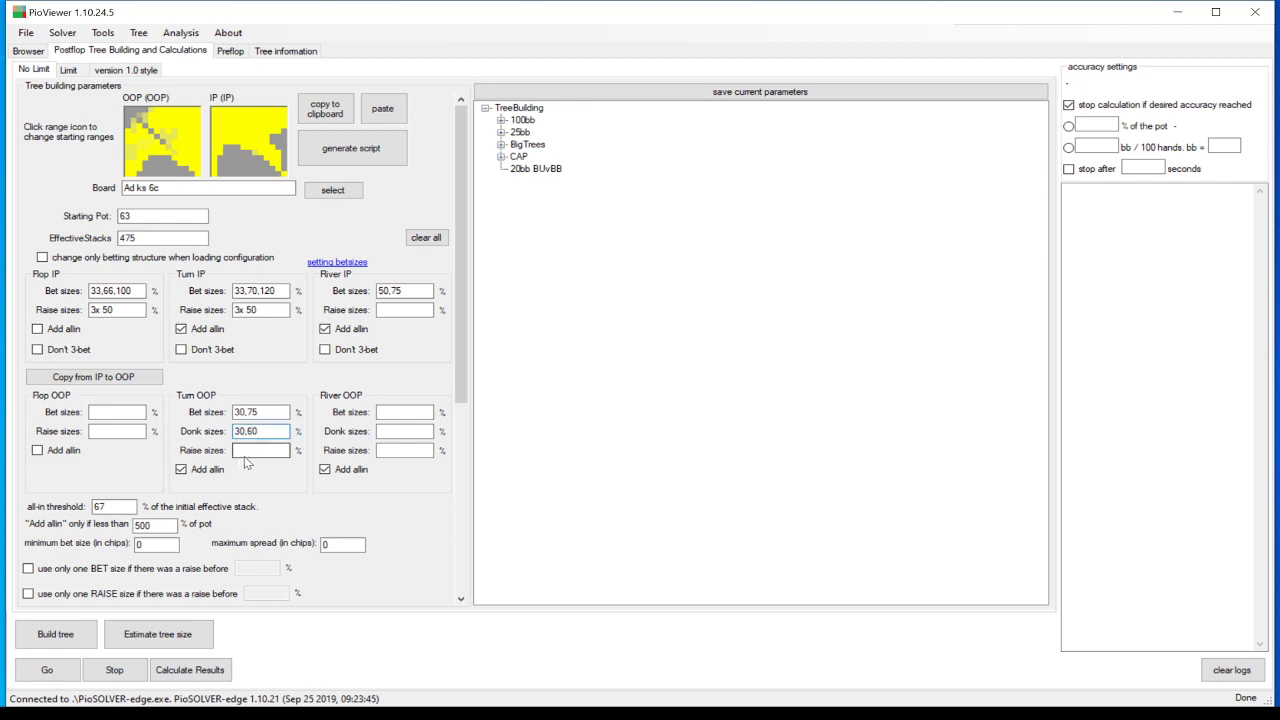
Step: Set the River OOP raise sizes to 50, bet sizes to 30,66 and donk sizes to 30,70
left_click(400, 450)
type("50")
key("shift+Tab")
key("shift+Tab")
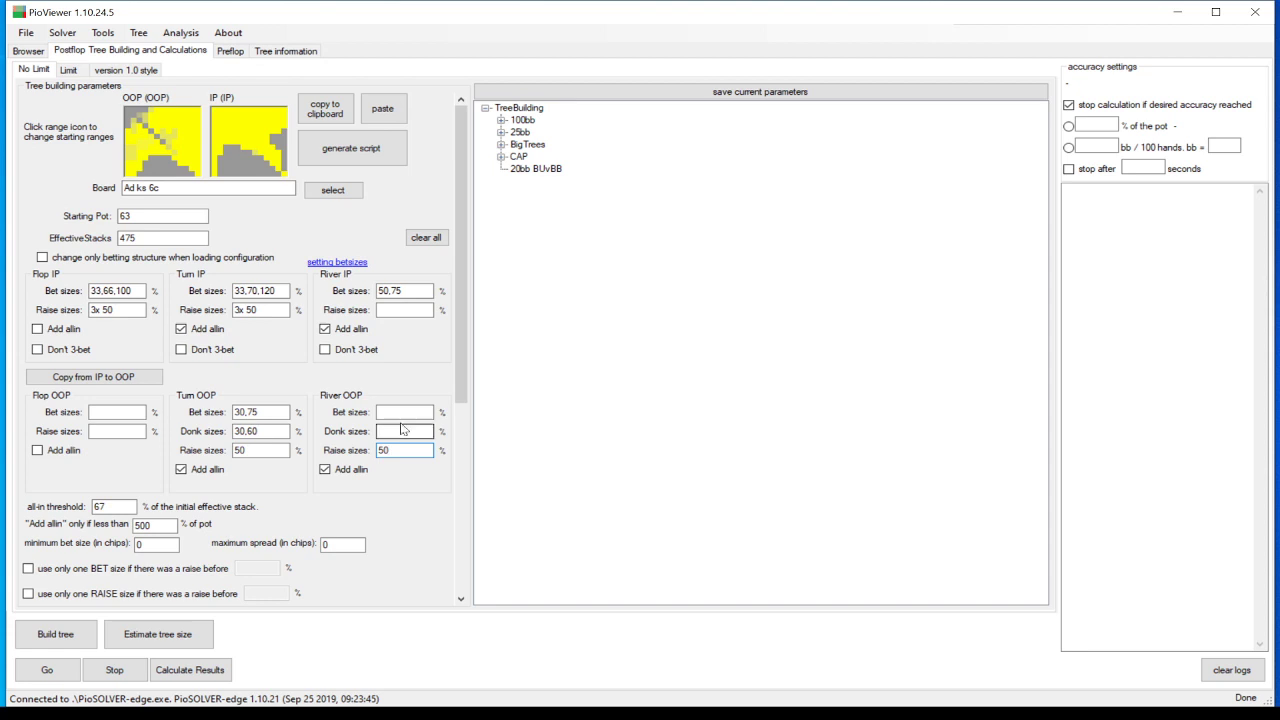
type("30,66066")
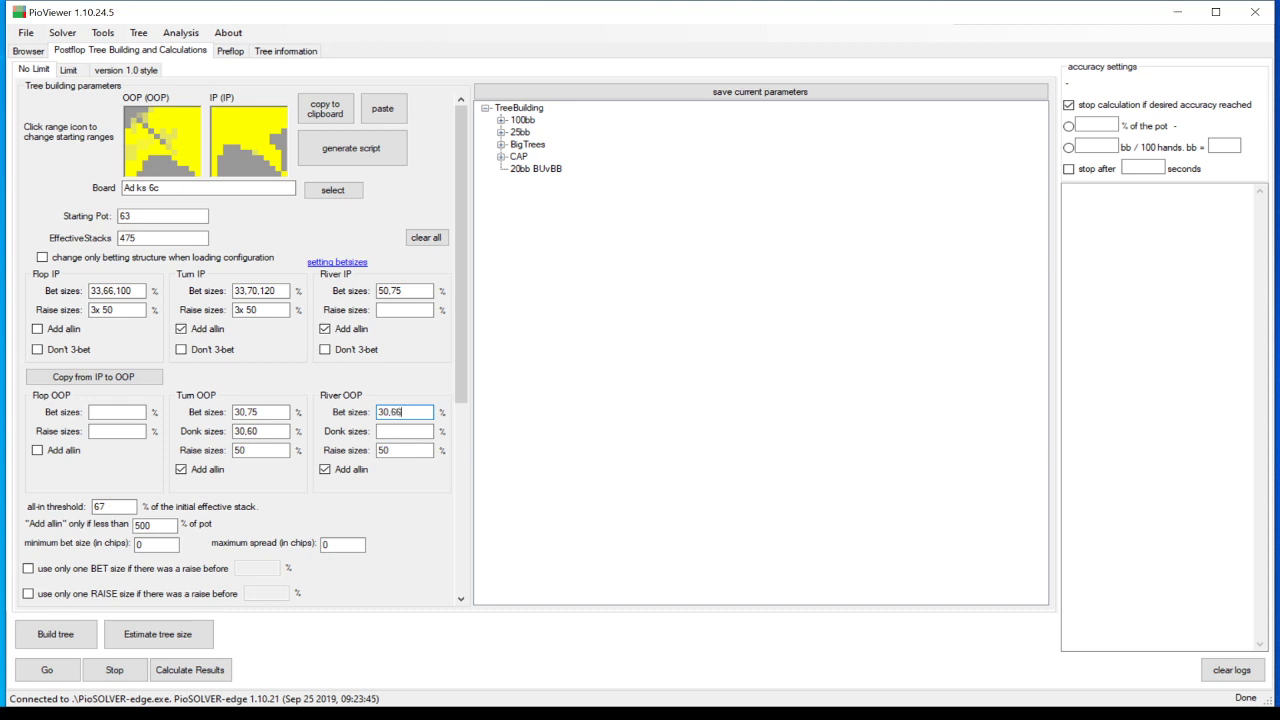
left_click(404, 431)
type("30,70")
Step: Change the Turn OOP donk sizes to 30,70 and set the Flop OOP raise sizes to 50 3x
double_click(250, 431)
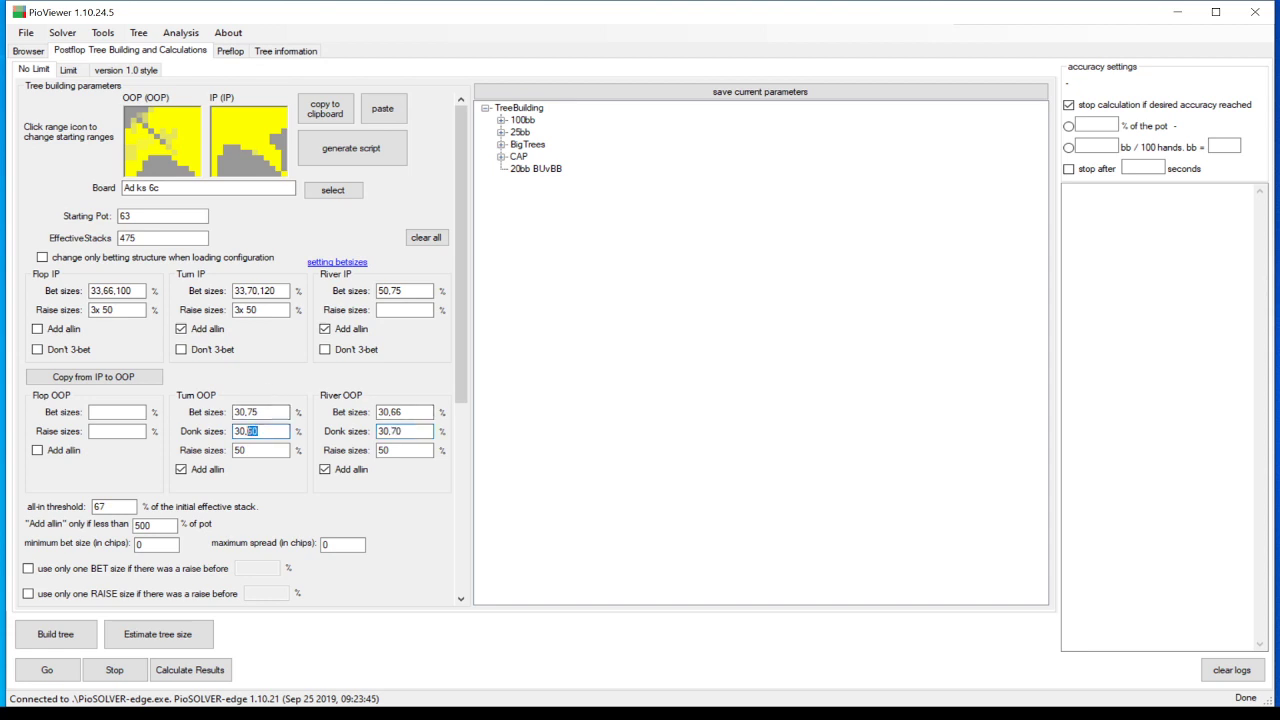
type("70")
left_click(117, 431)
type("50 3x")
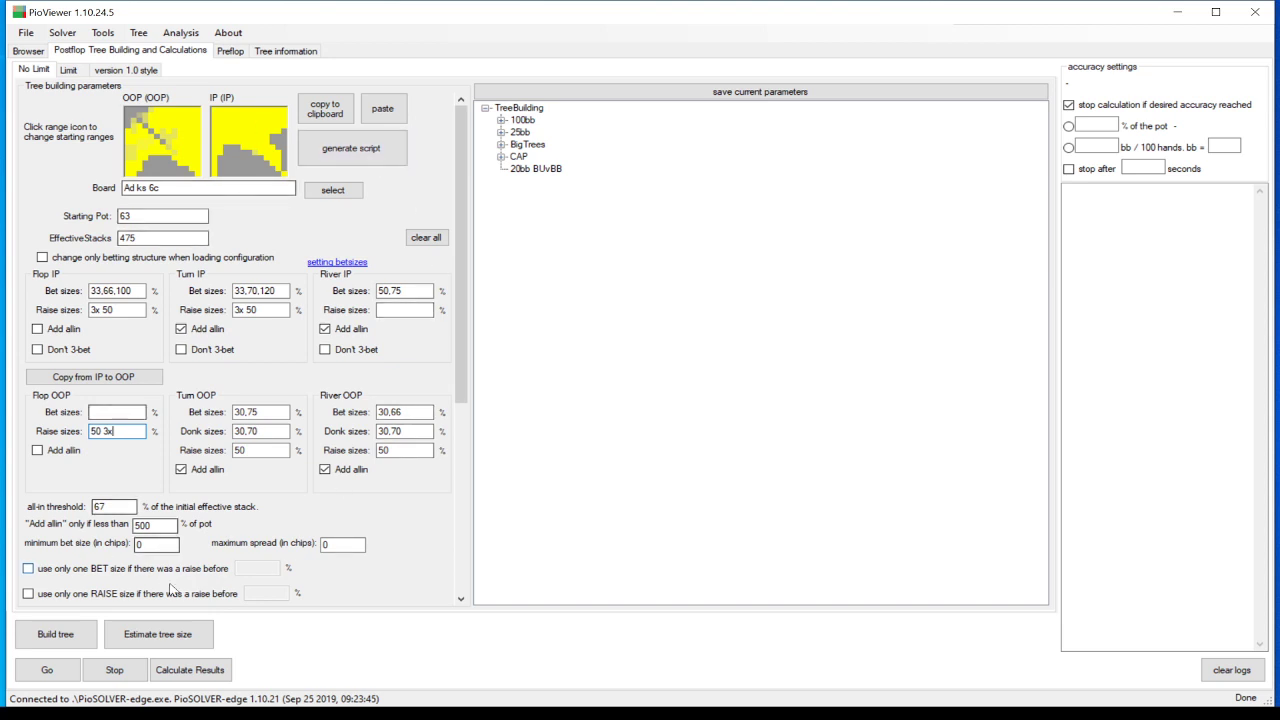
Step: Estimate the tree size to check its memory requirements, then dismiss the estimate
left_click(168, 634)
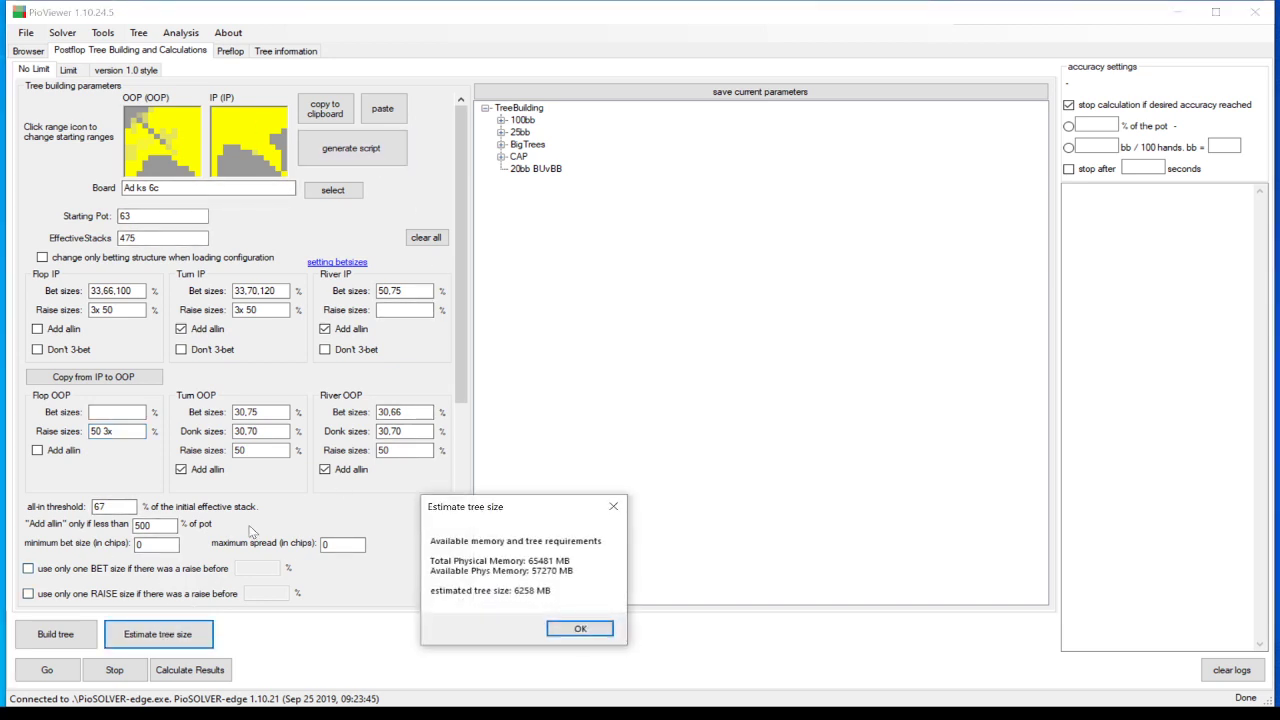
left_click_drag(469, 520, 327, 523)
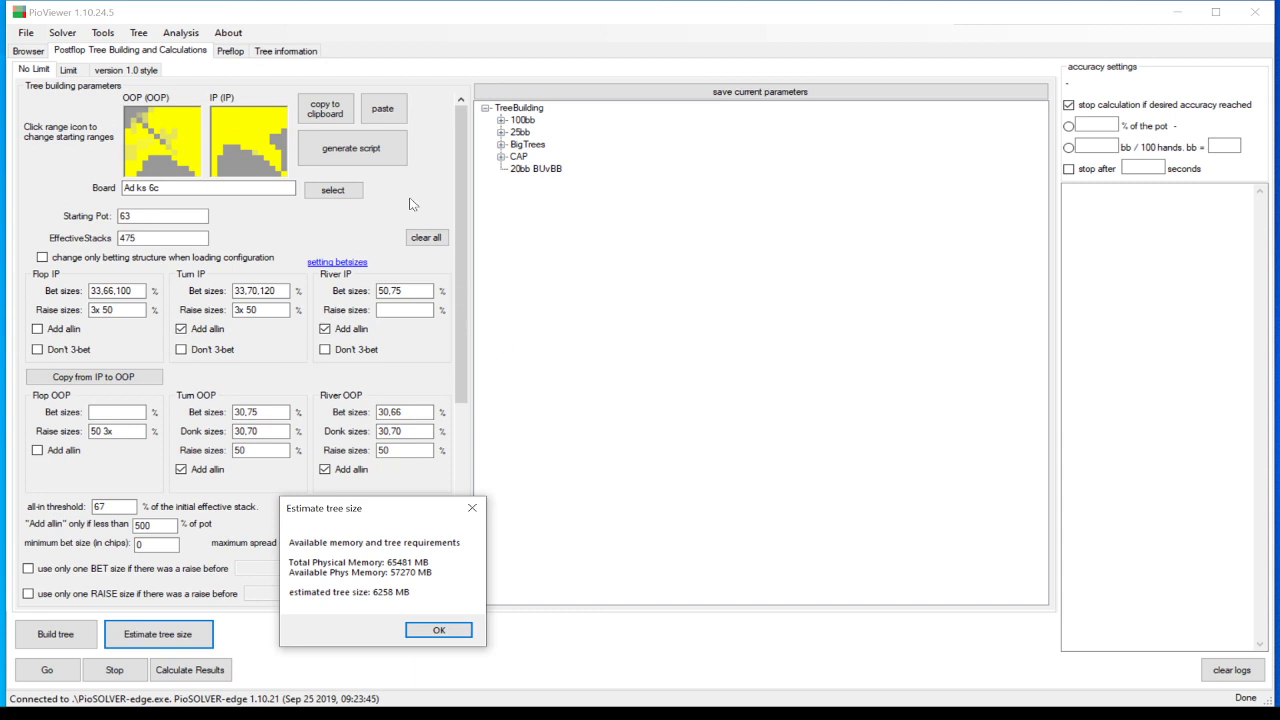
left_click(437, 631)
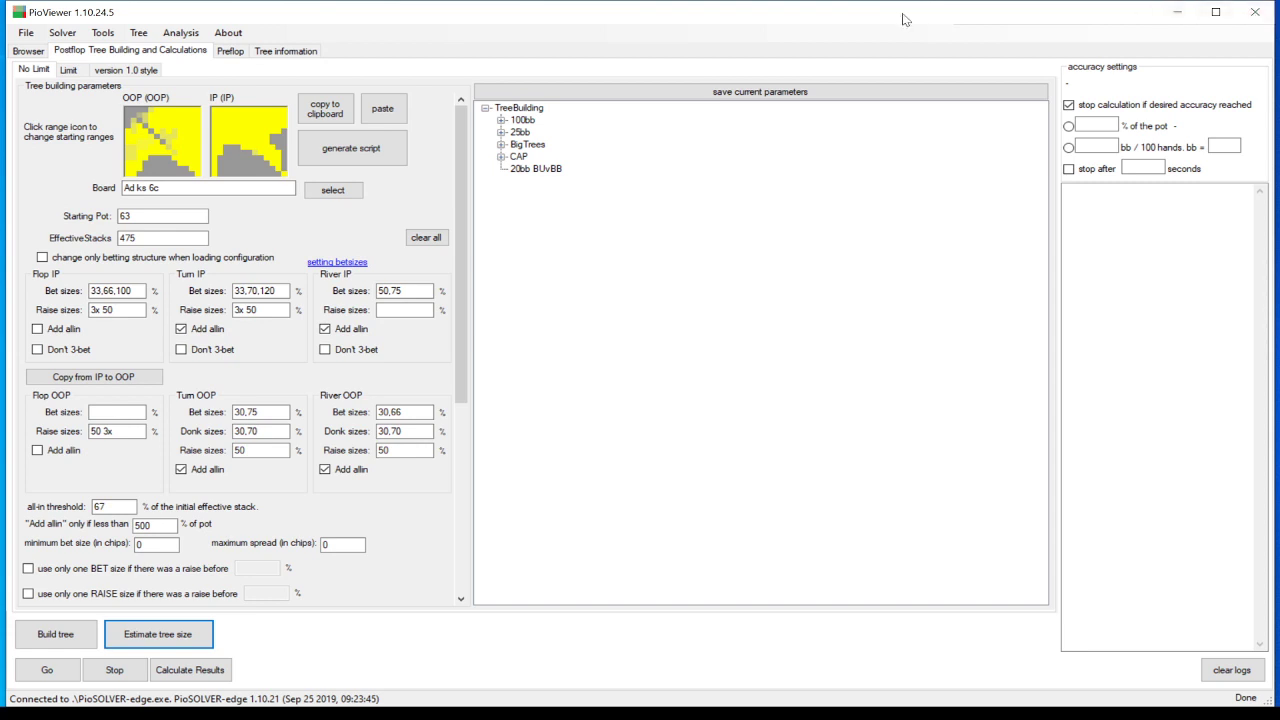
Step: Close the tree setup window and bring the solved 50BUvBBak6.cfr window into view, enlarged to fill the screen
left_click(1251, 20)
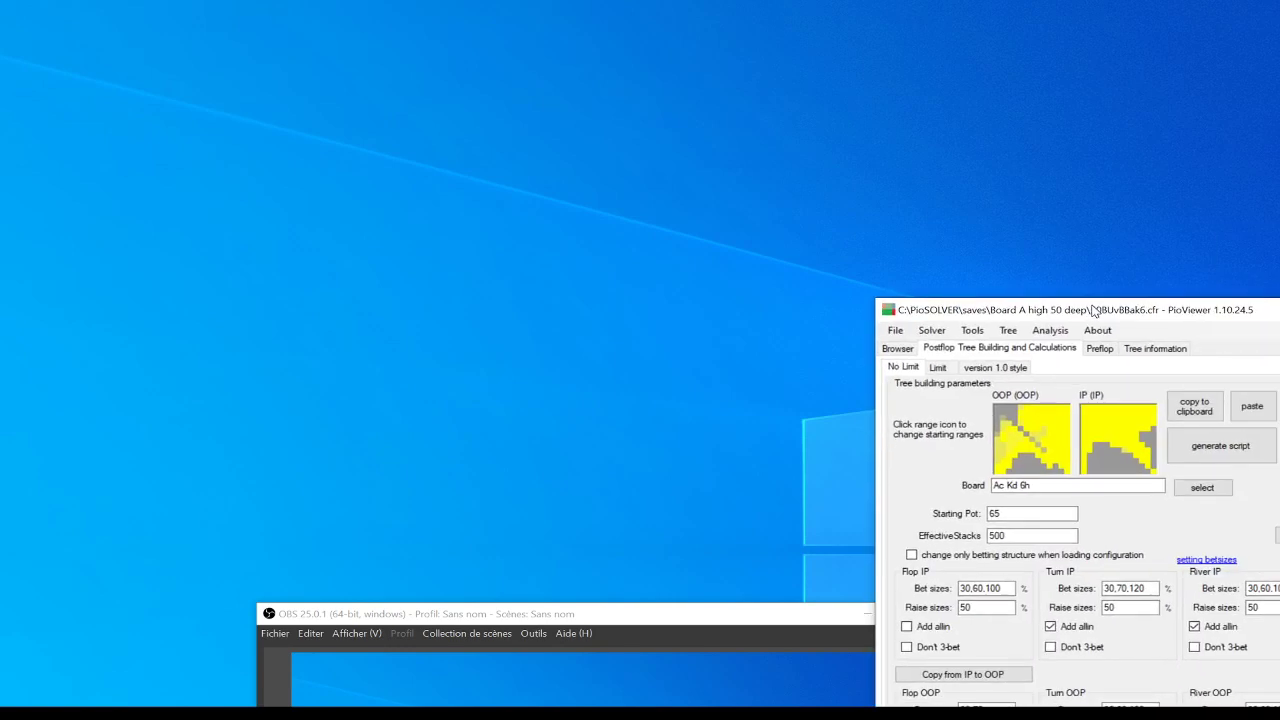
left_click_drag(1092, 310, 1279, 310)
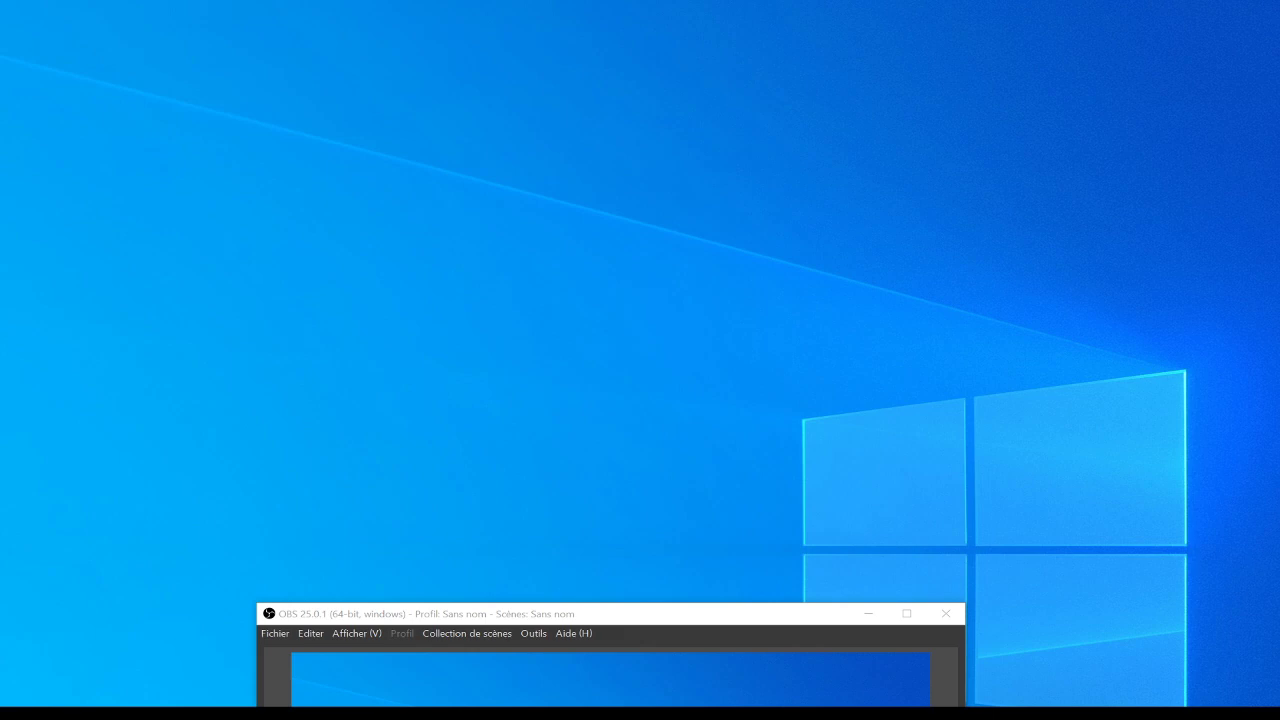
left_click_drag(1279, 124, 166, 19)
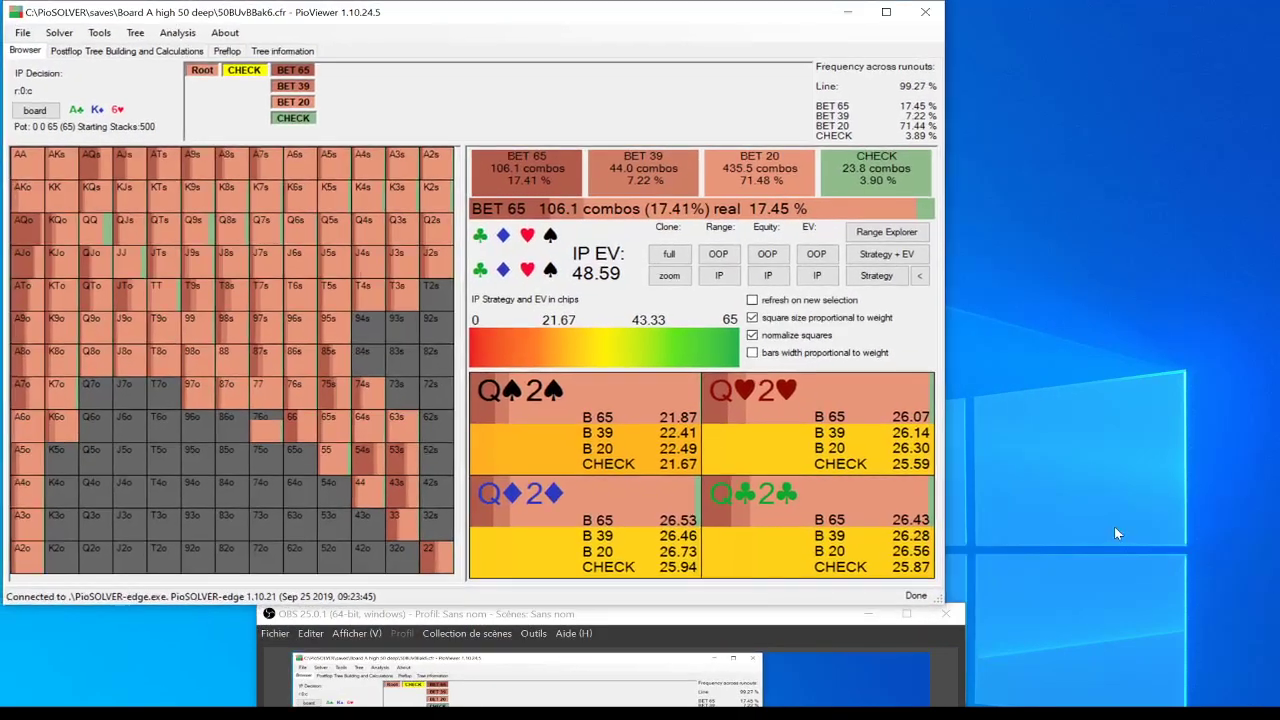
left_click_drag(942, 598, 1149, 660)
left_click_drag(1149, 602, 1268, 695)
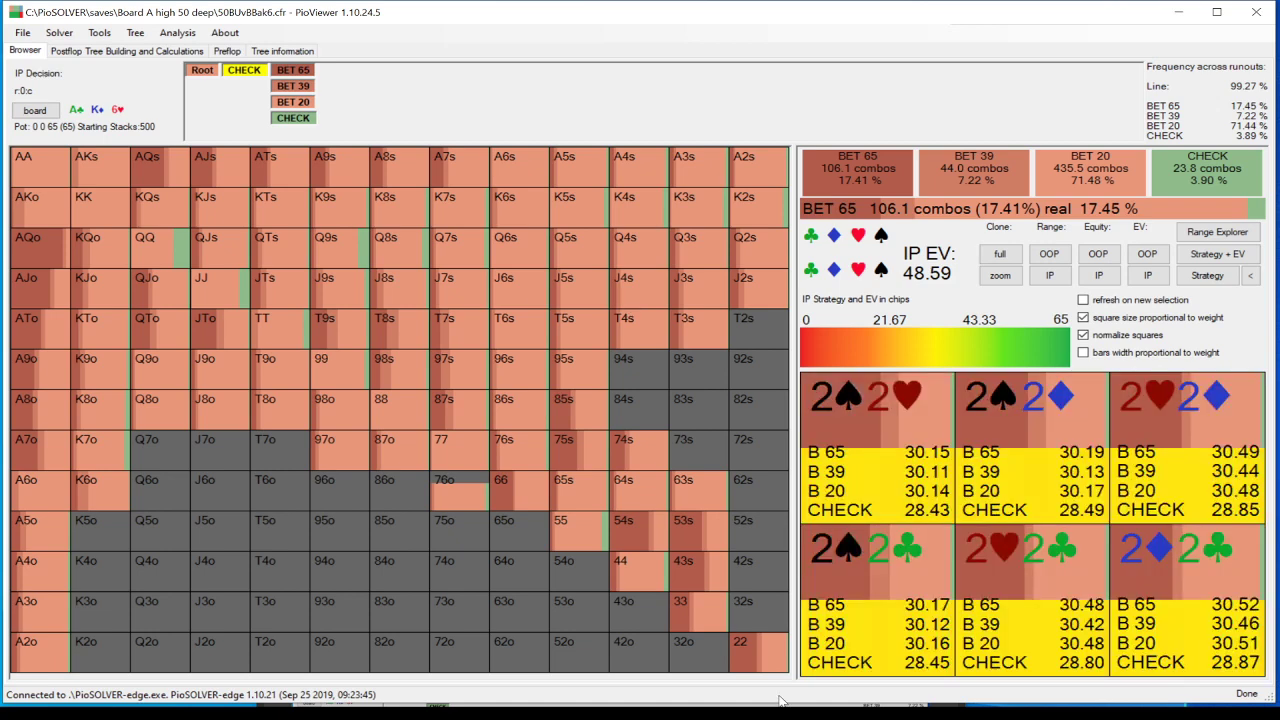
left_click_drag(1268, 702, 1266, 705)
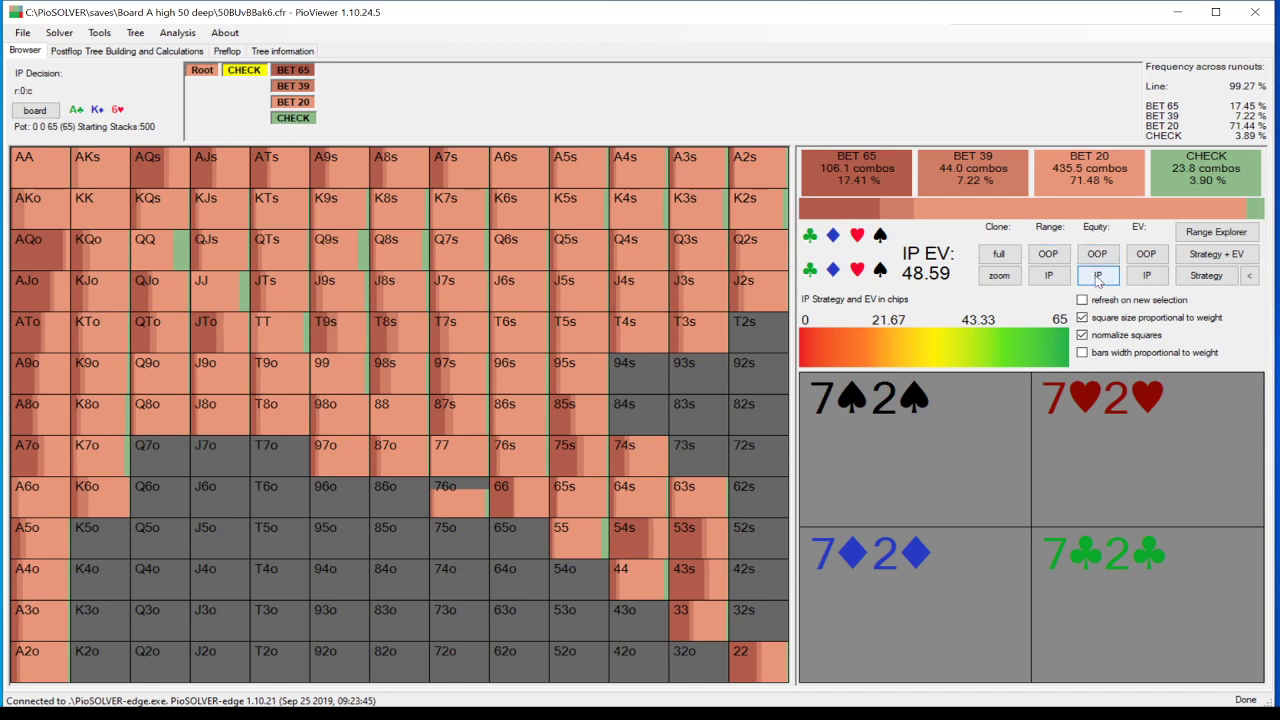
Step: Compare the IP and OOP equities at the flop node after OOP checks, ending on the IP equity
left_click(1097, 277)
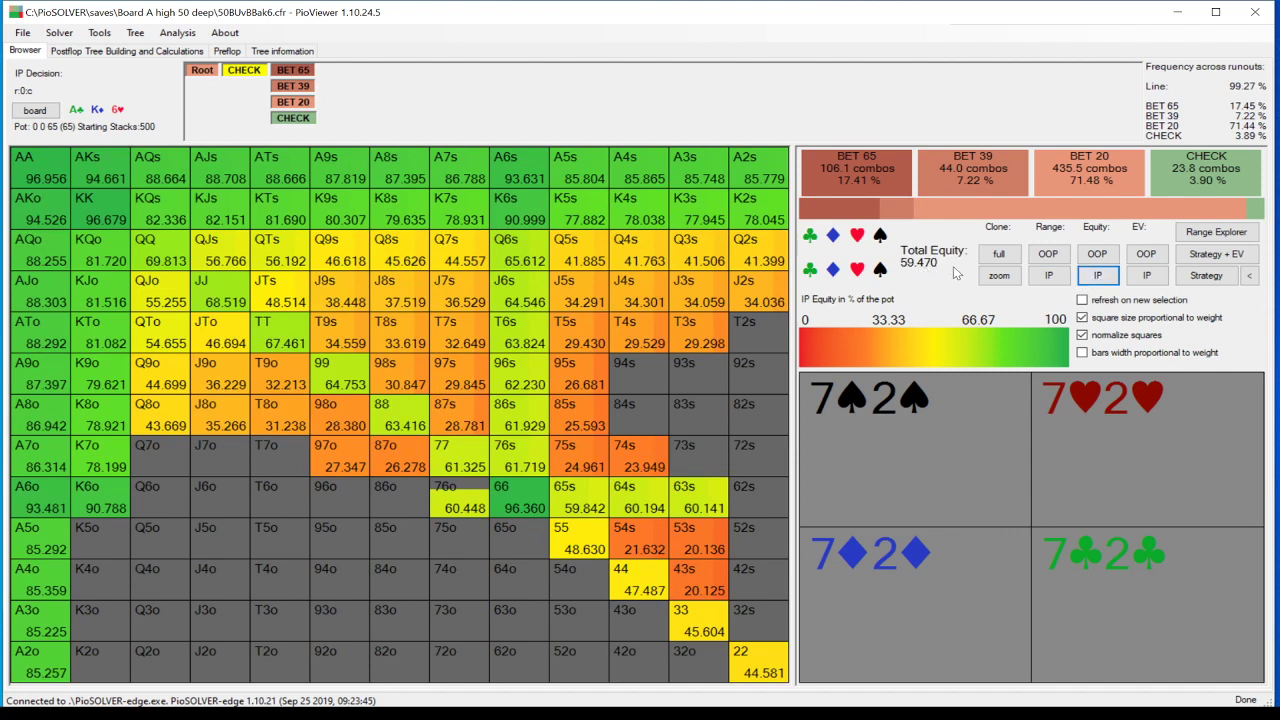
left_click(1090, 258)
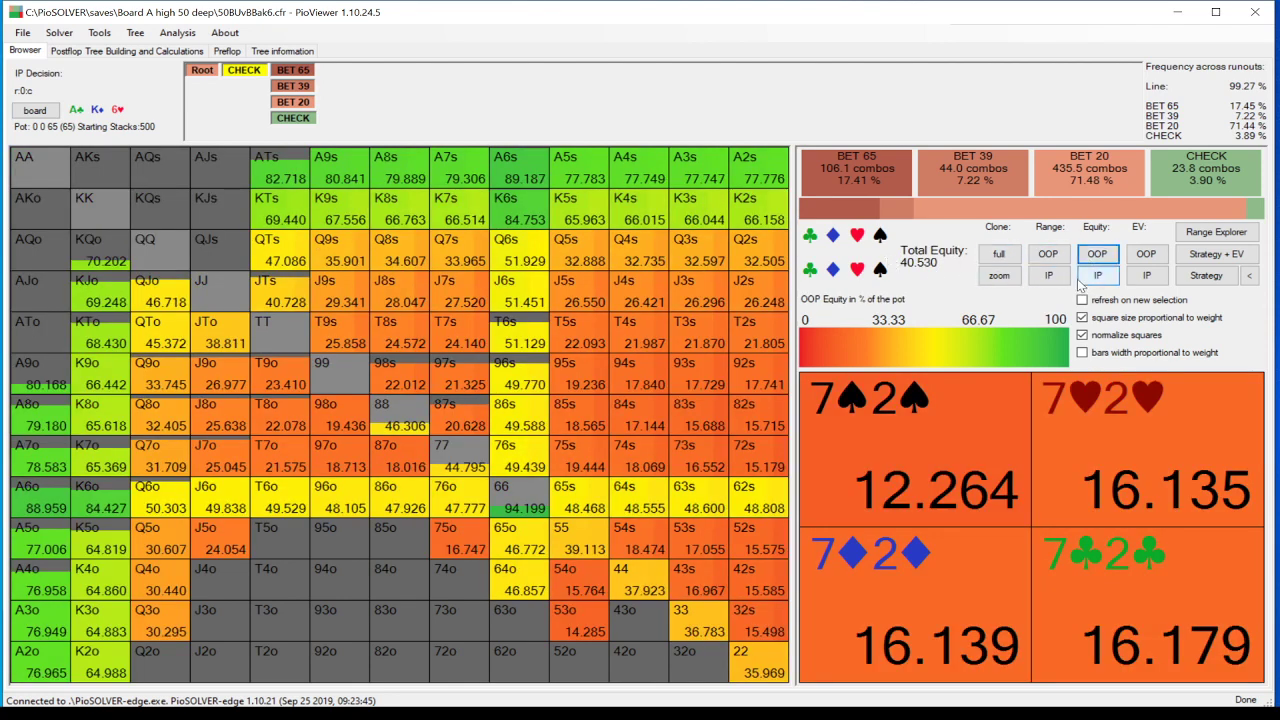
left_click(1097, 277)
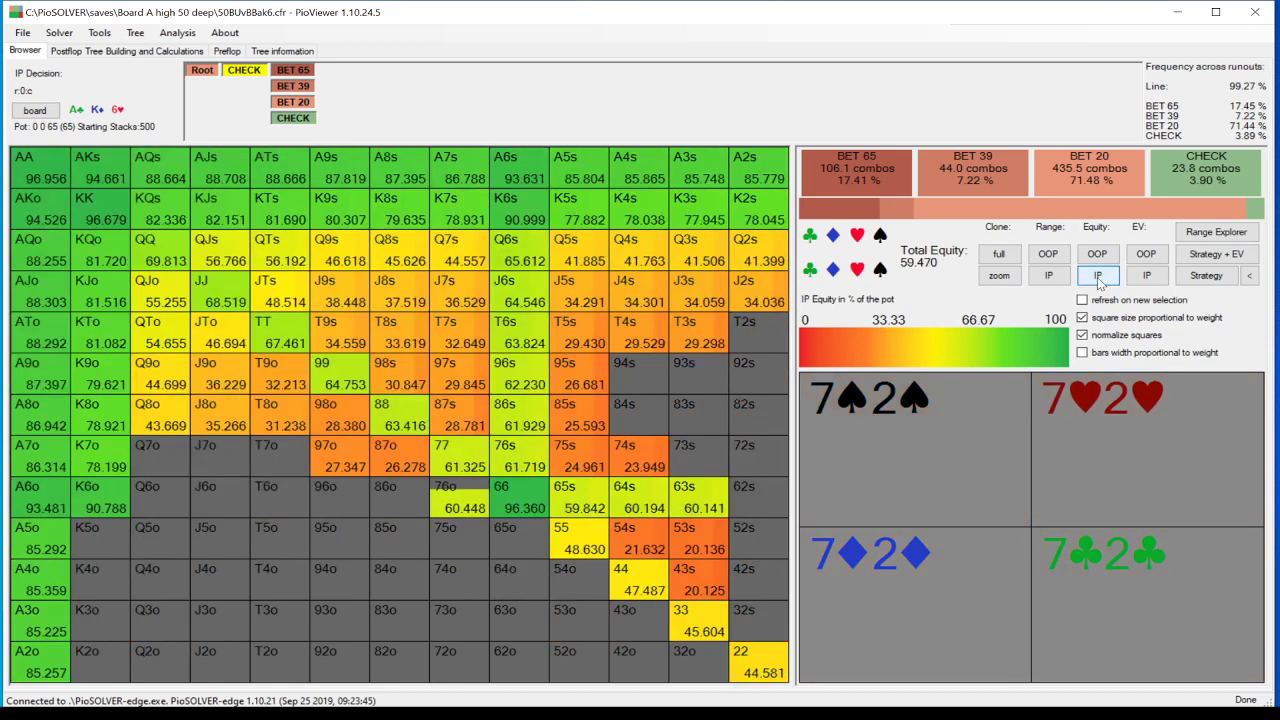
Step: Open the Range Explorer for the Root CHECK node and compare the hand categories of the IP and OOP ranges
left_click(1208, 240)
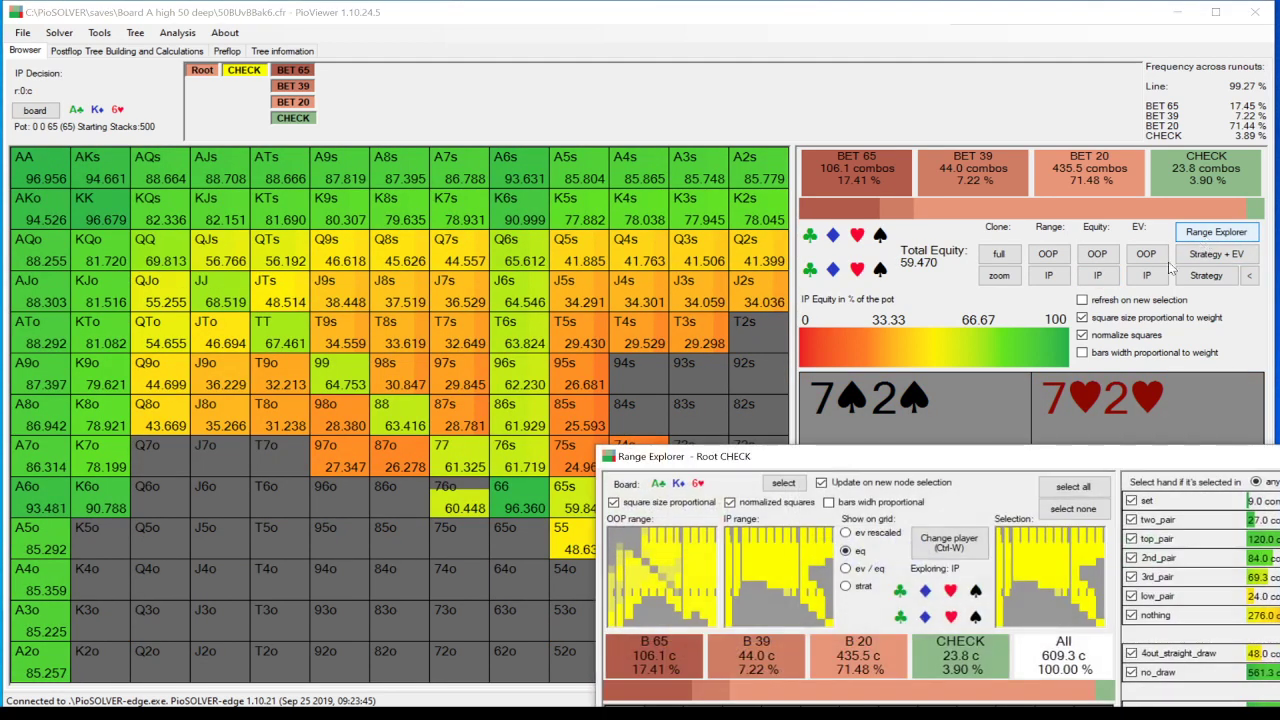
left_click_drag(910, 455, 585, 99)
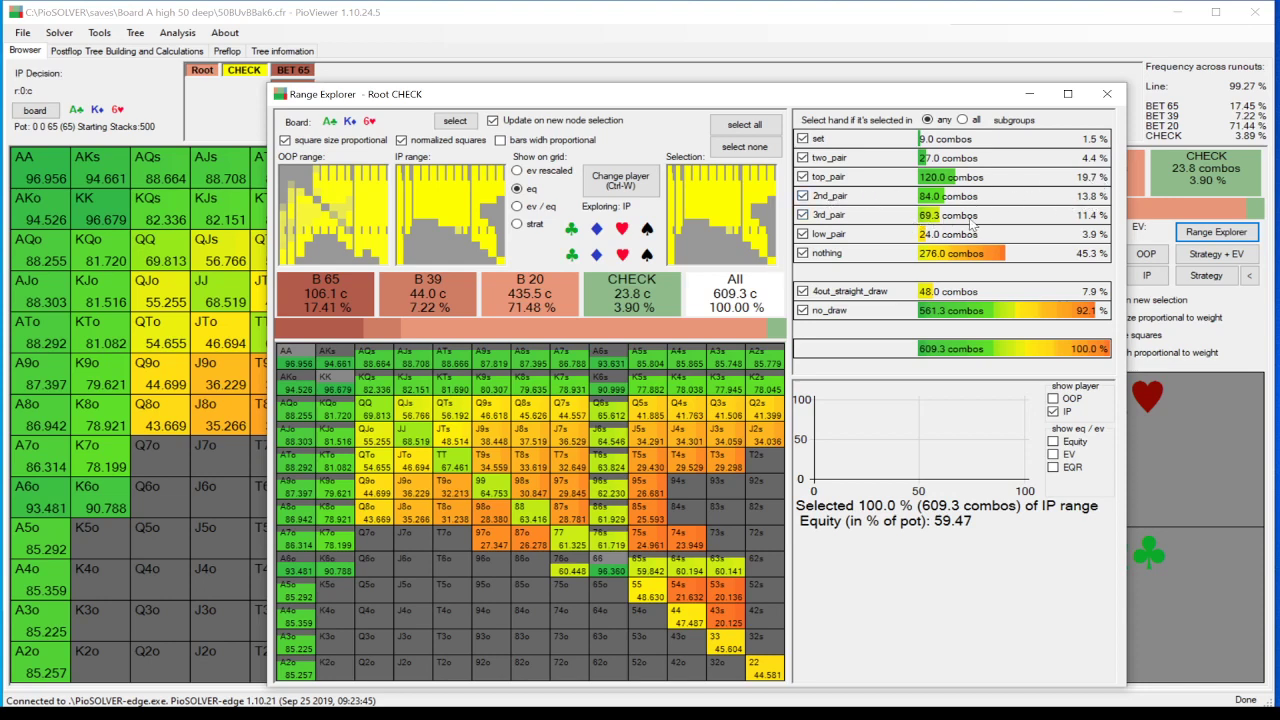
left_click(634, 186)
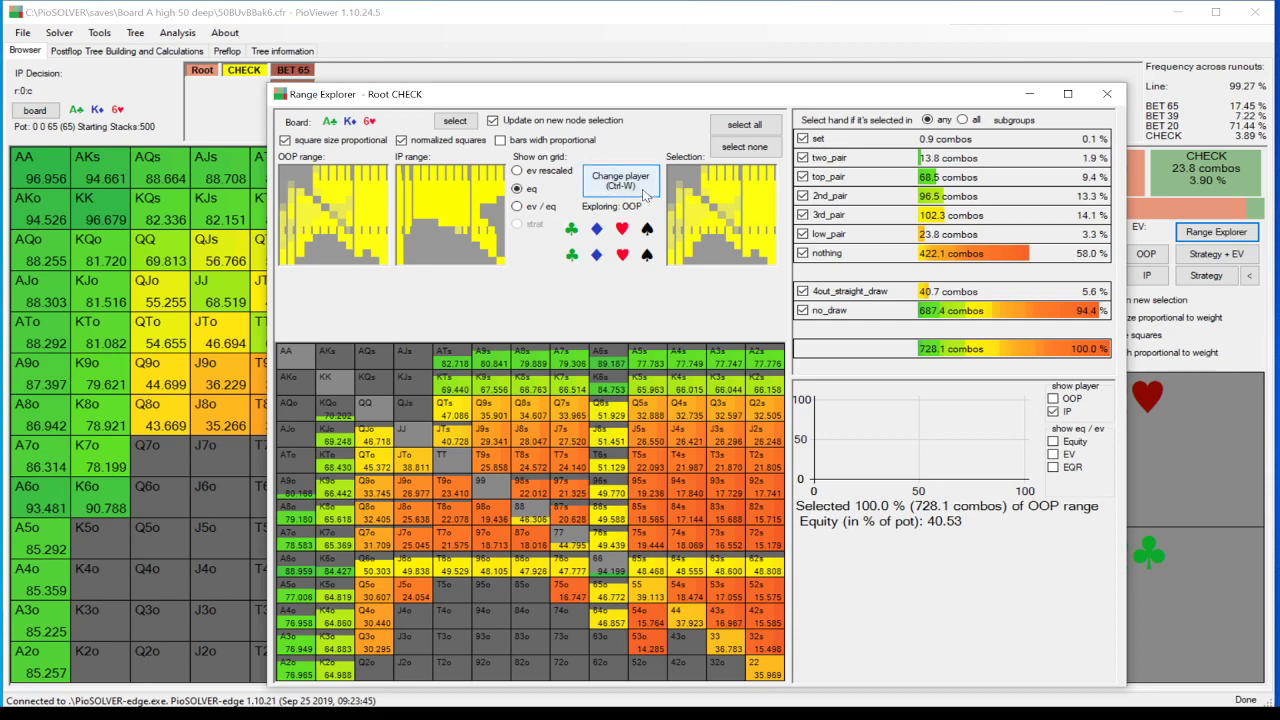
left_click(643, 195)
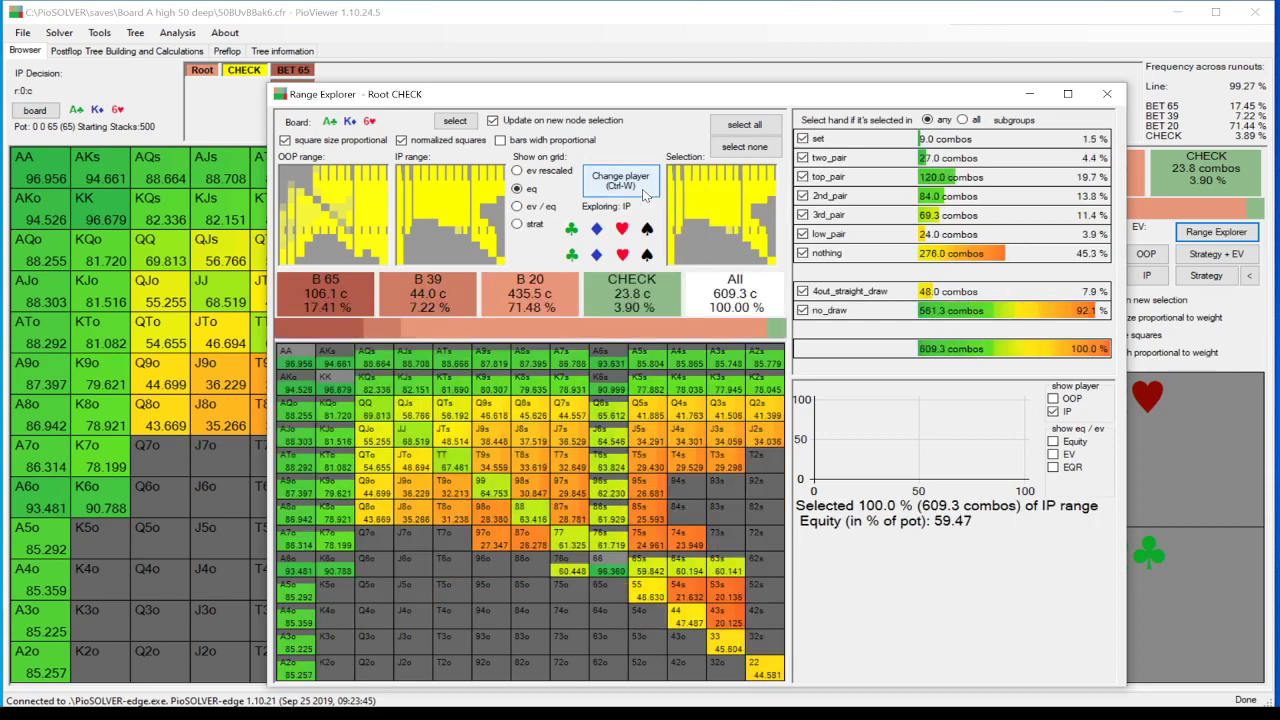
Step: Examine the OOP range's hand categories in the Range Explorer, then close it and display IP's strategy with EV
left_click(643, 195)
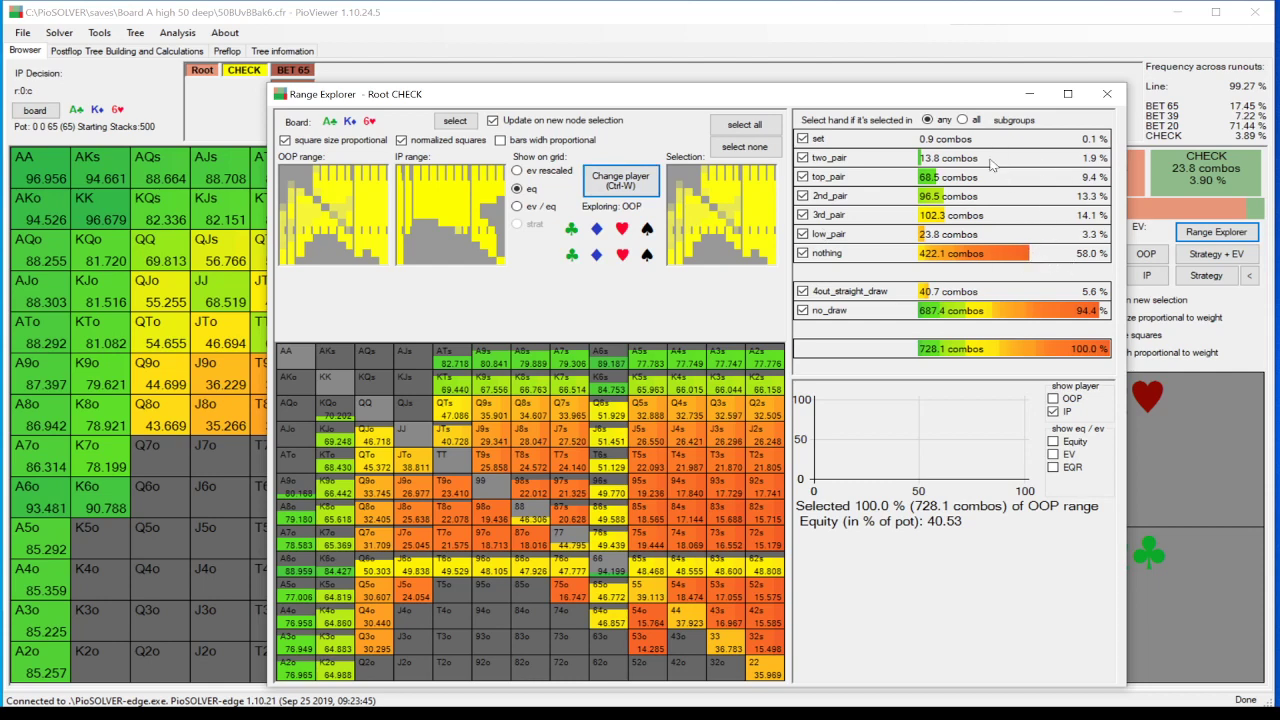
left_click(1107, 94)
left_click(1218, 256)
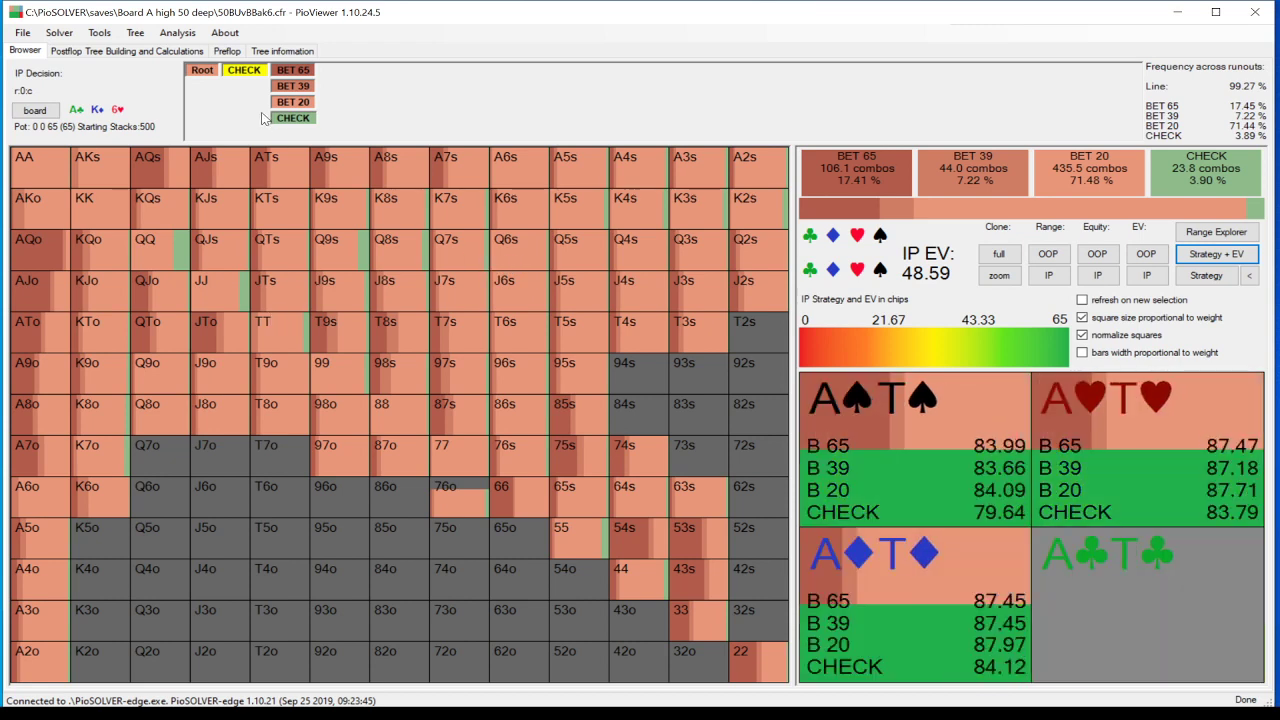
Step: Show OOP's strategy with EV against the BET 20, then follow the RAISE 72 and CALL line to the 9♦ turn
left_click(294, 103)
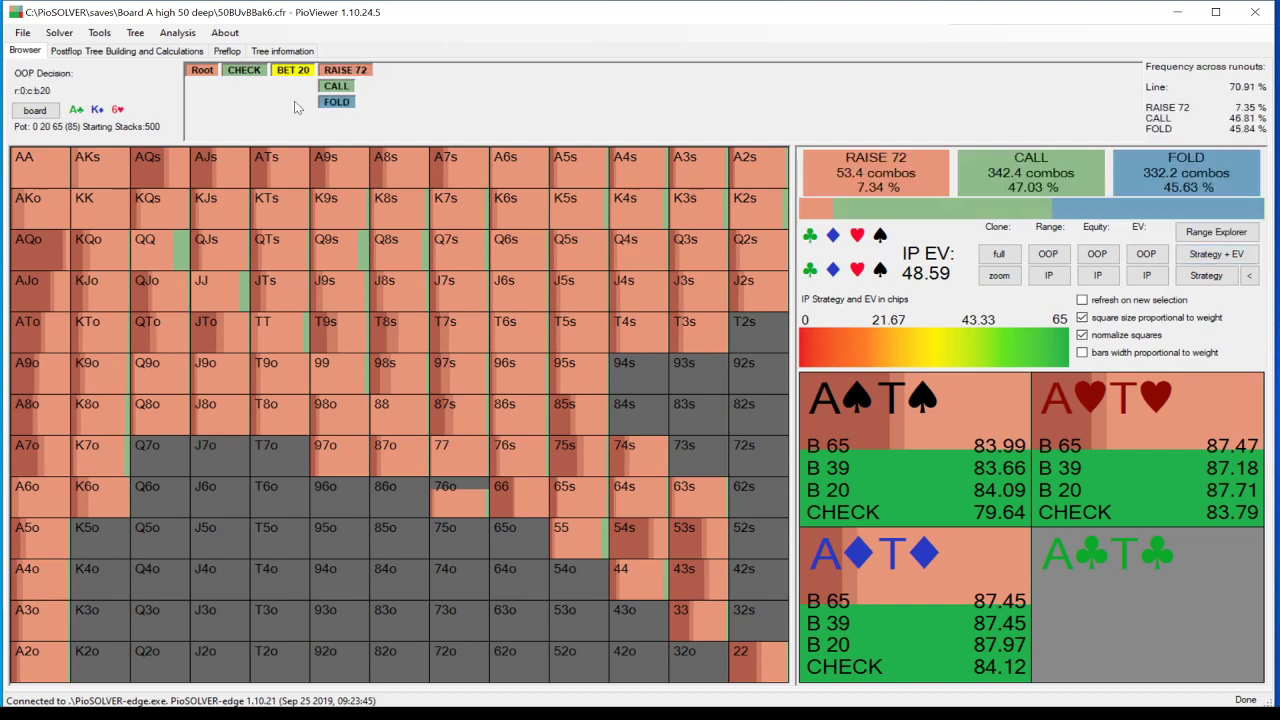
left_click(1216, 254)
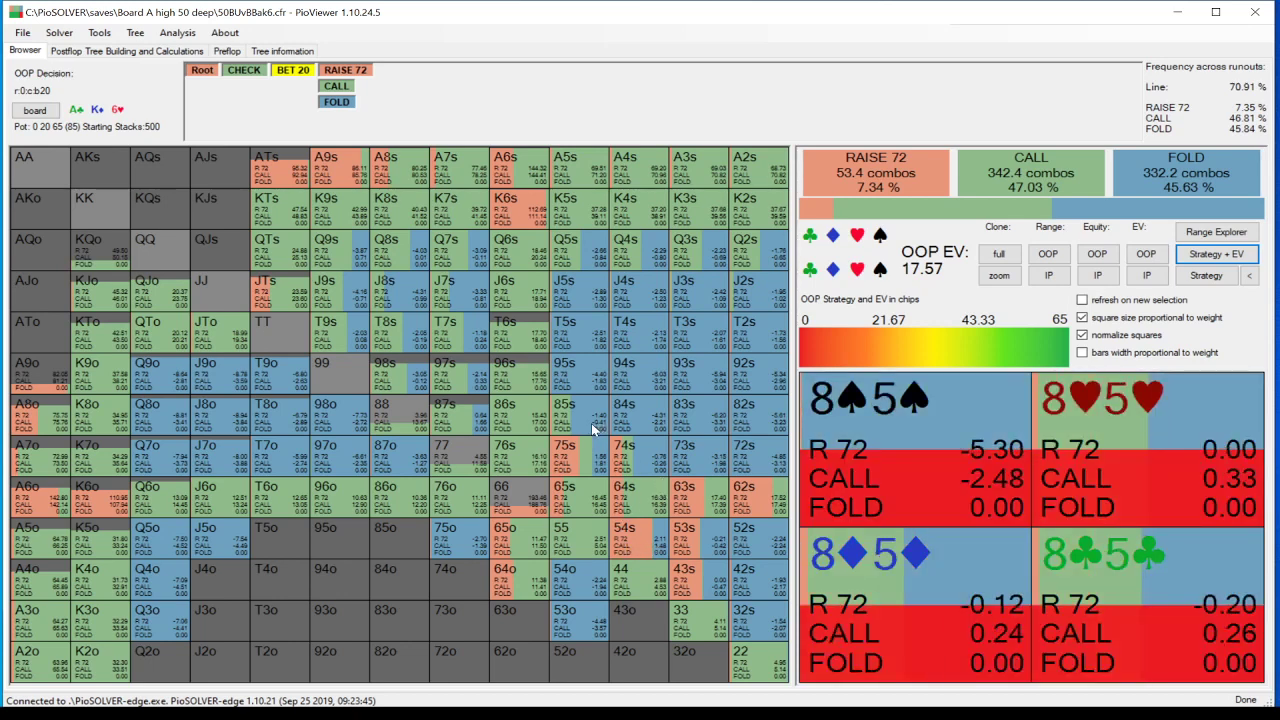
left_click(352, 70)
left_click(394, 87)
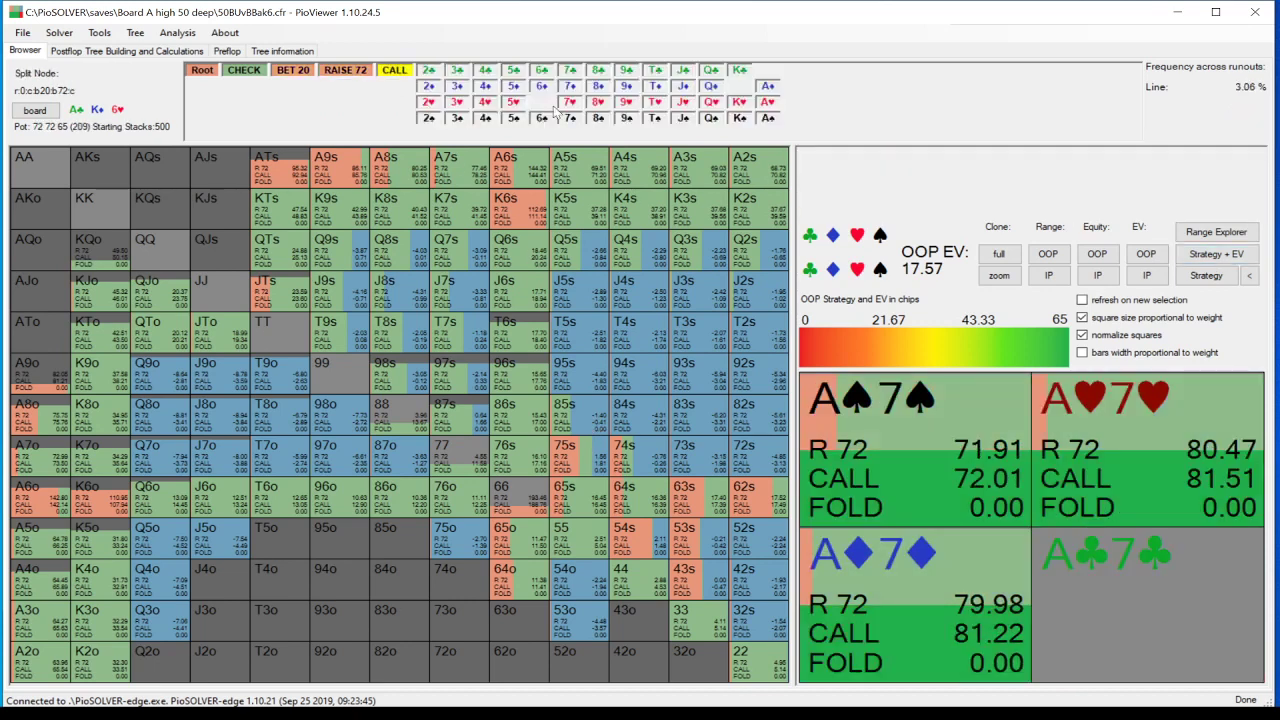
left_click(627, 87)
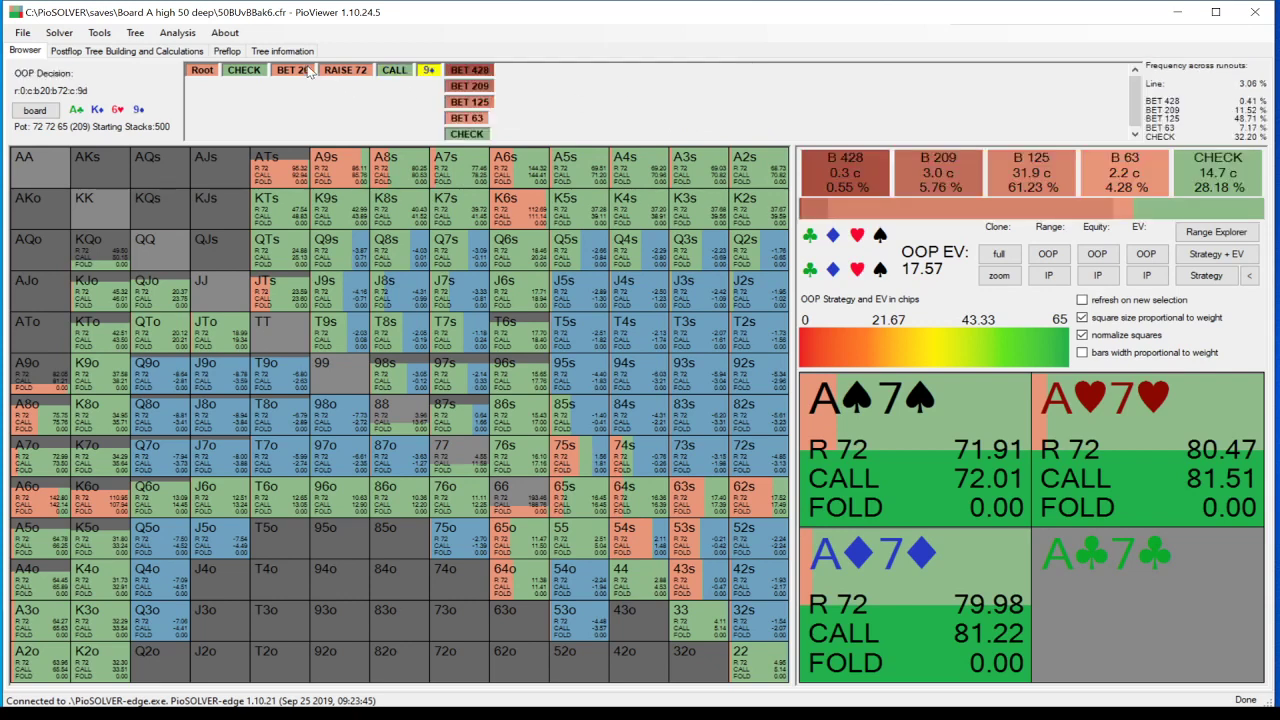
left_click(181, 38)
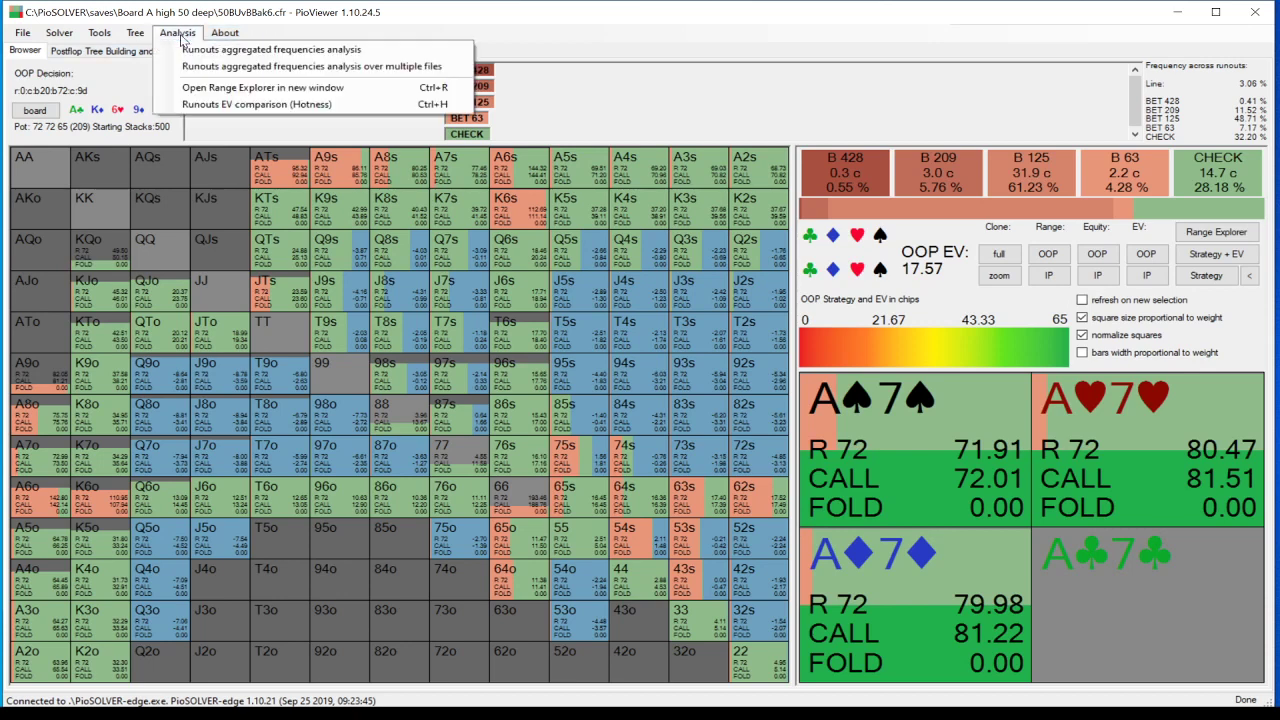
left_click(218, 105)
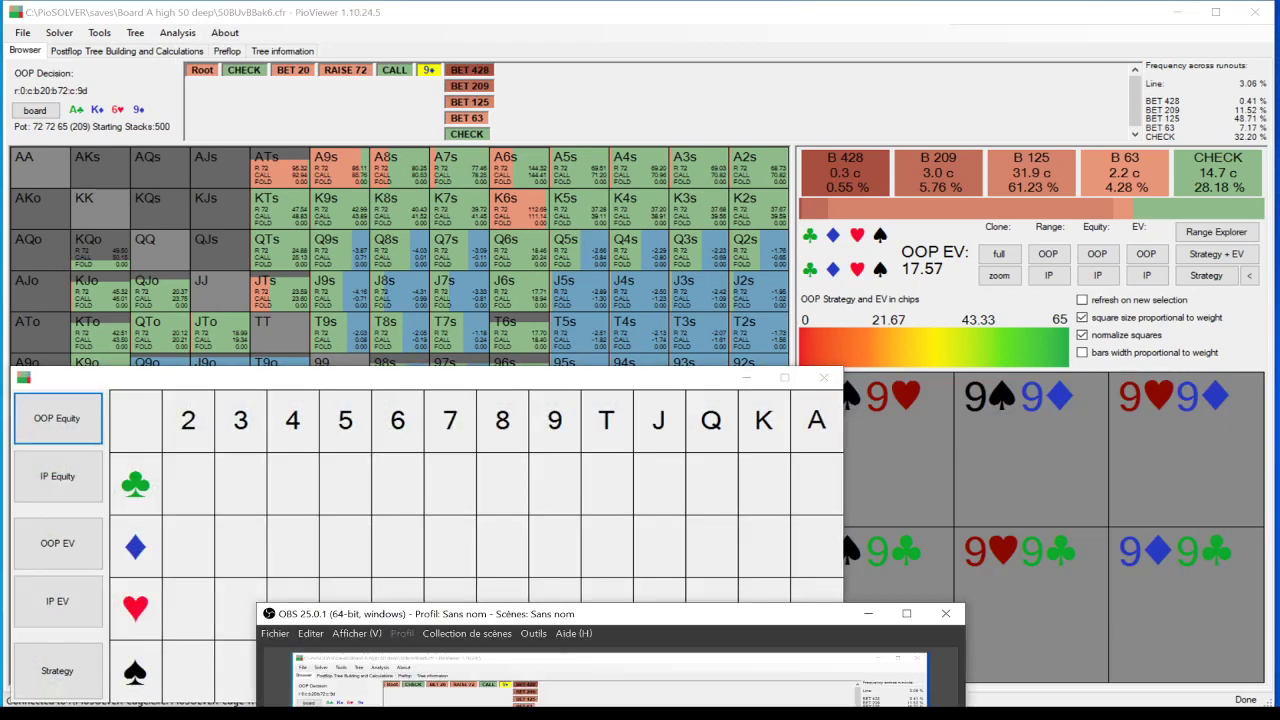
left_click(486, 18)
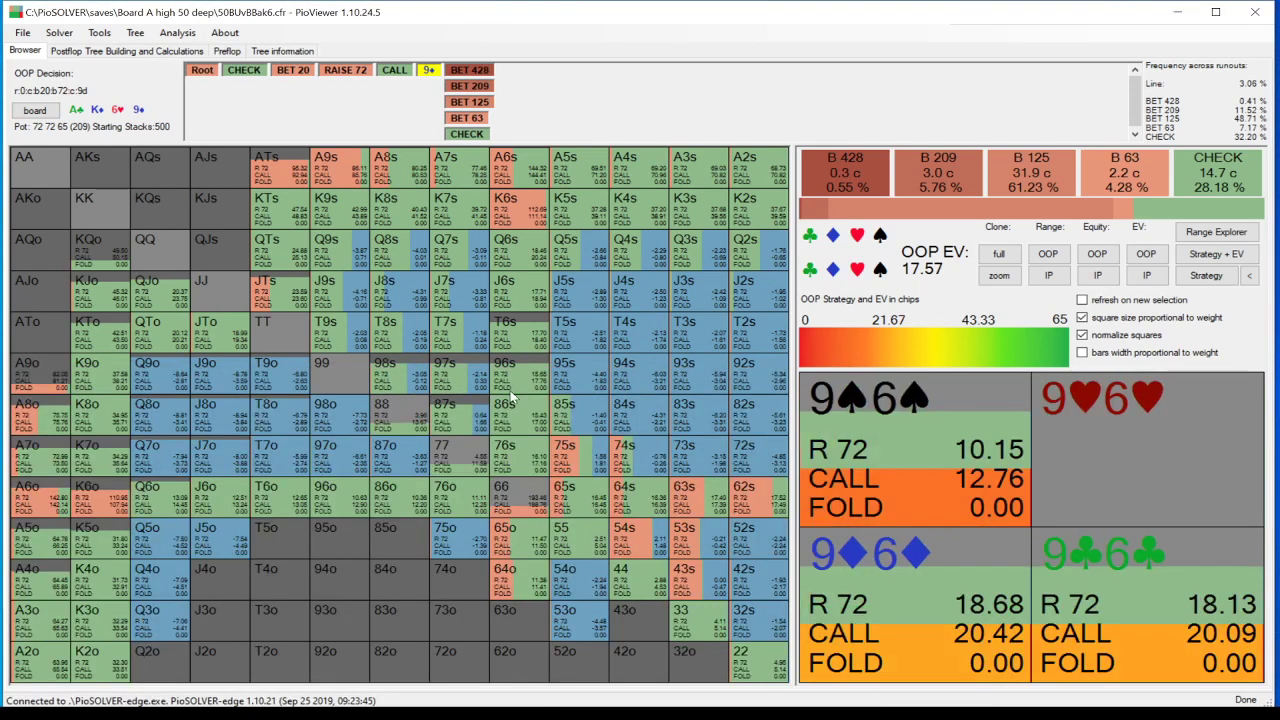
Step: Compare OOP equity across all turn cards with the runouts EV comparison, select the 2♥ turn and close the comparison
left_click(182, 34)
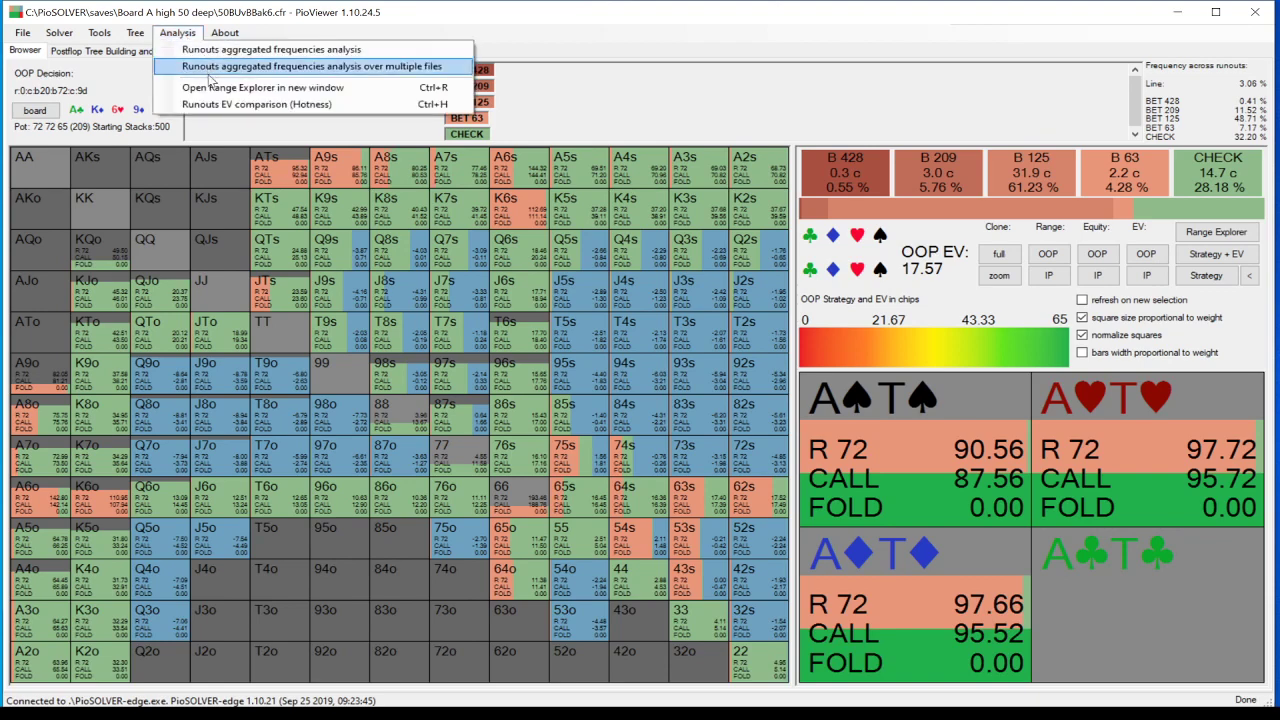
left_click(210, 104)
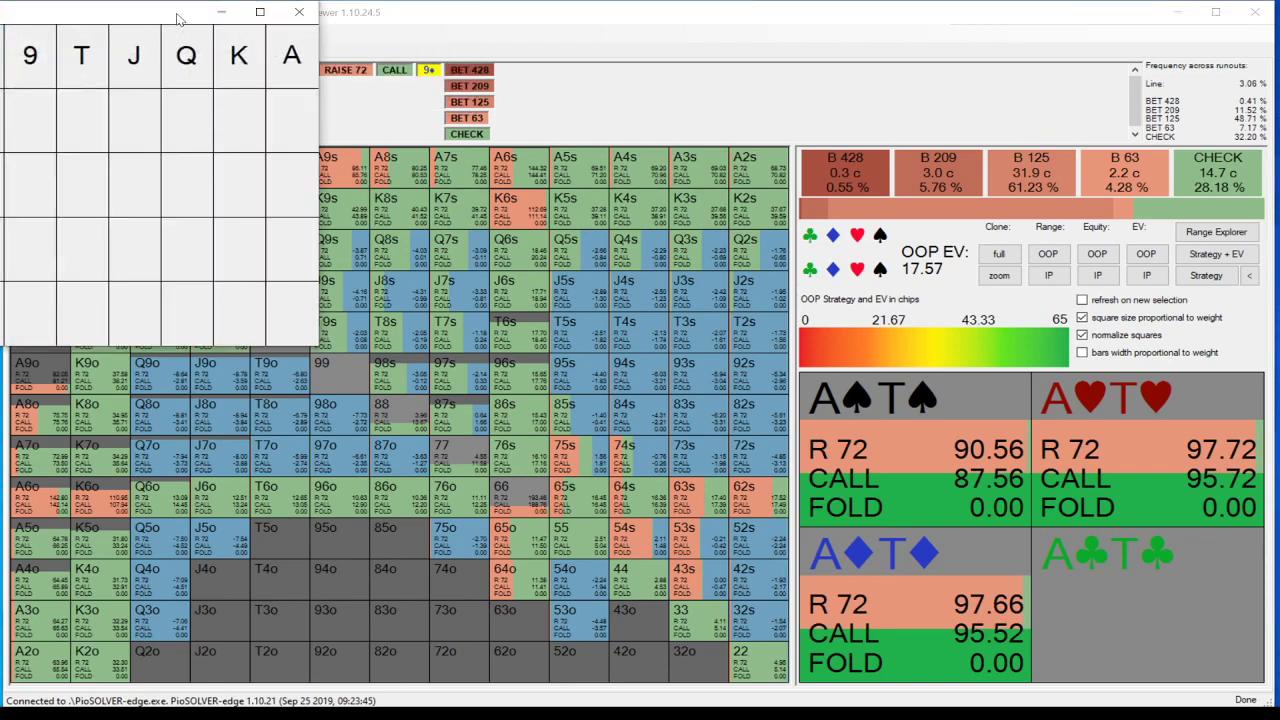
left_click_drag(178, 18, 829, 308)
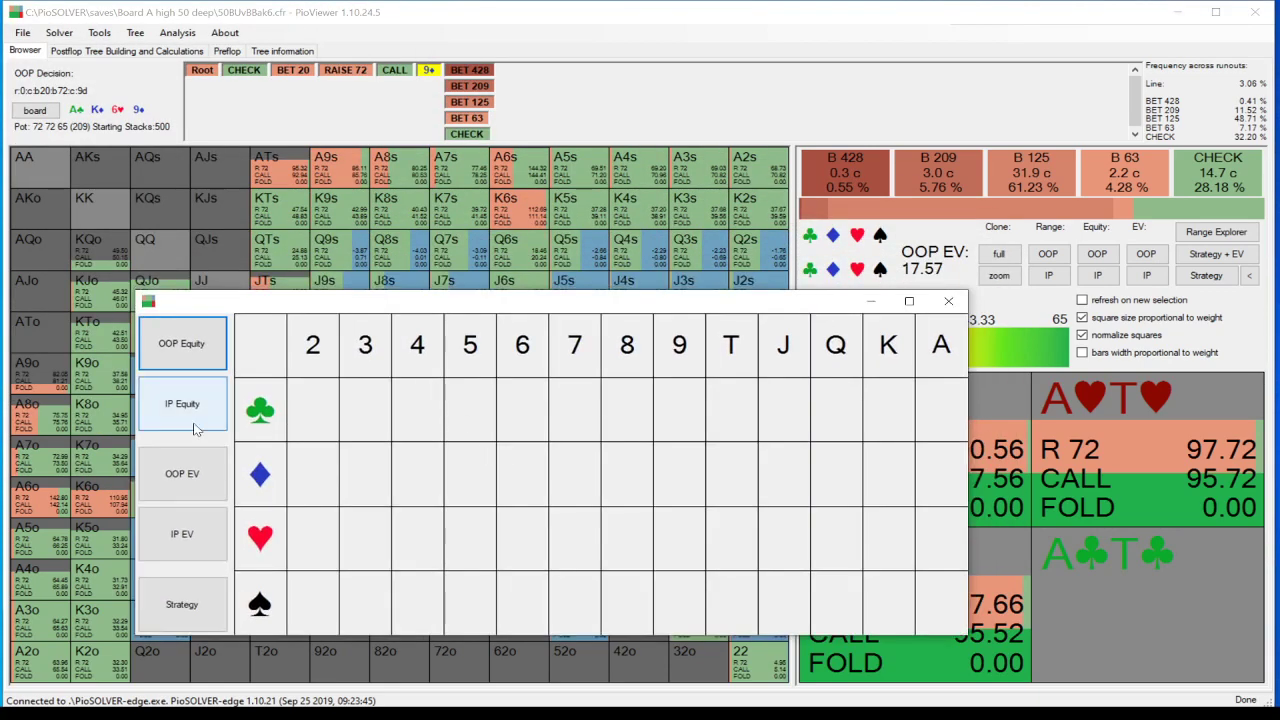
left_click(185, 344)
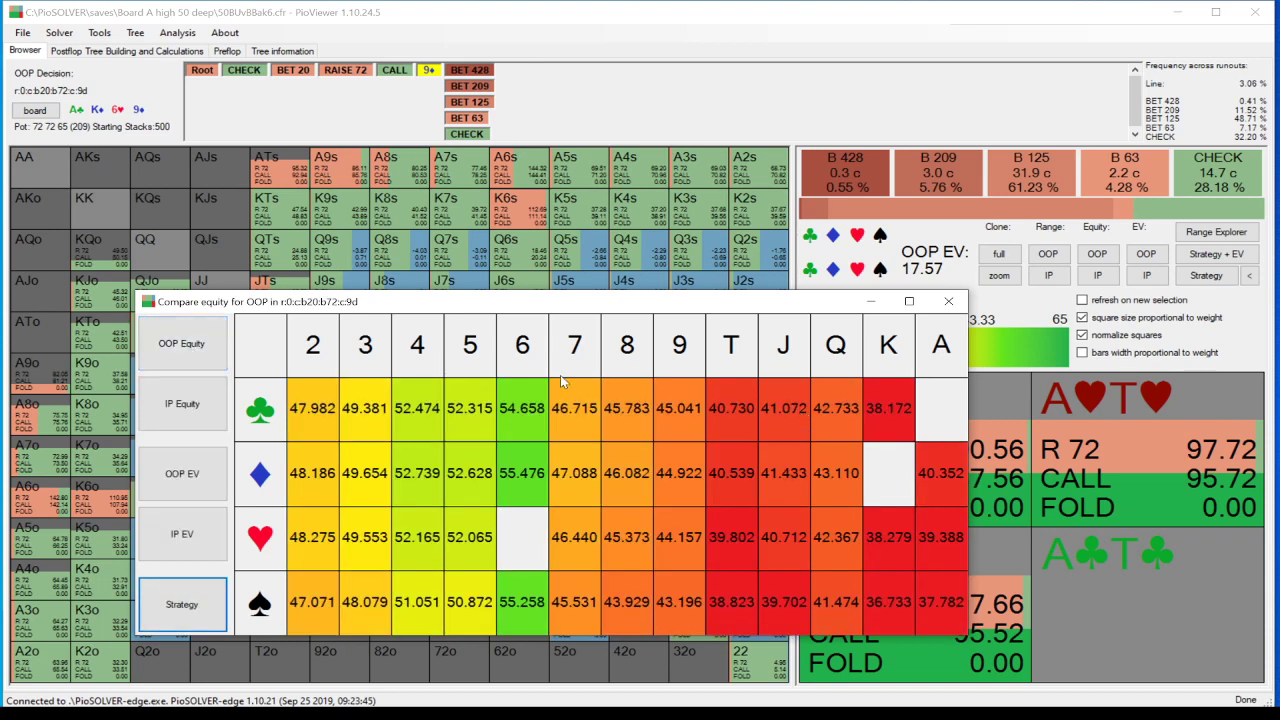
left_click(312, 541)
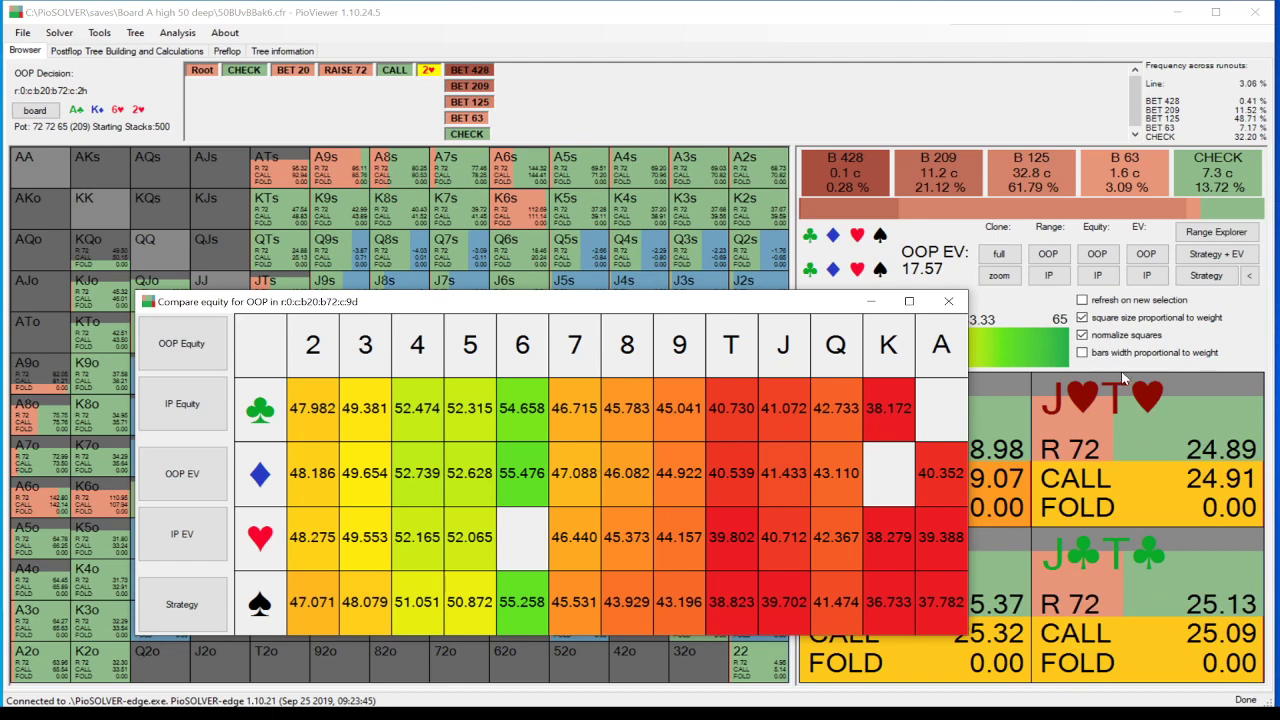
left_click(948, 302)
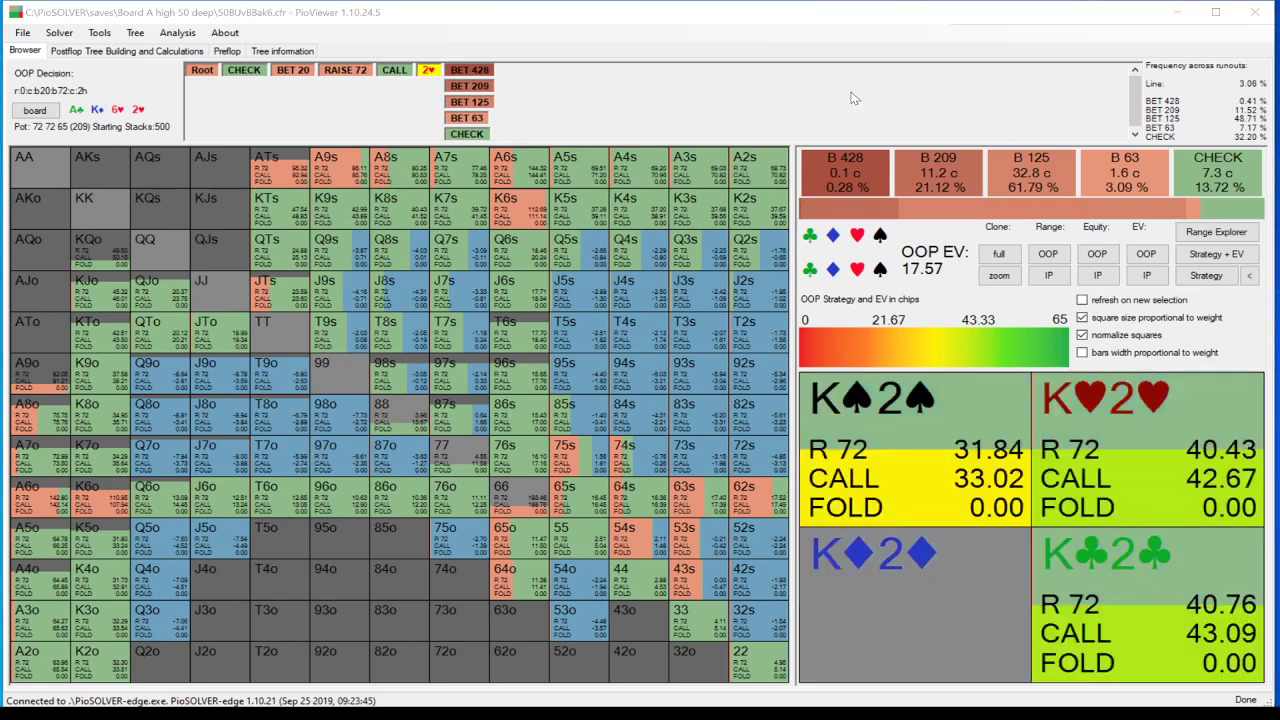
Step: Review the IP and OOP starting ranges in the button versus big blind tree's building parameters
left_click(132, 51)
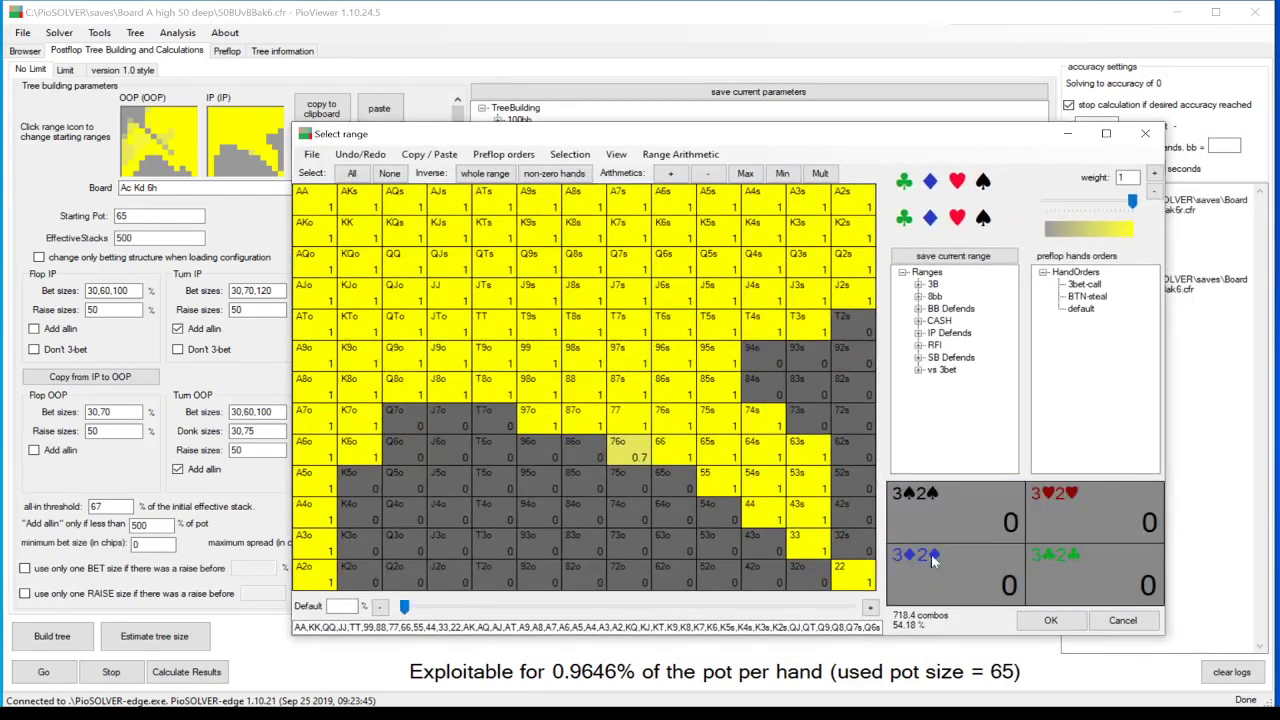
left_click(1050, 620)
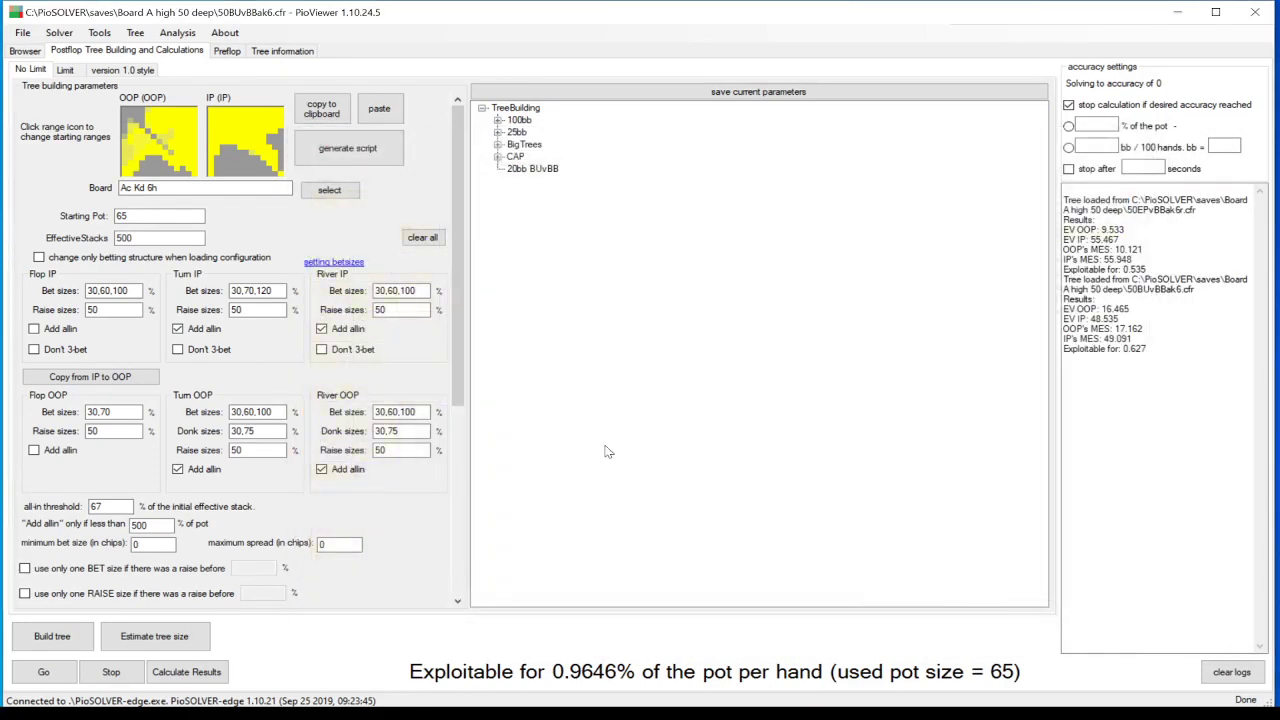
left_click(153, 167)
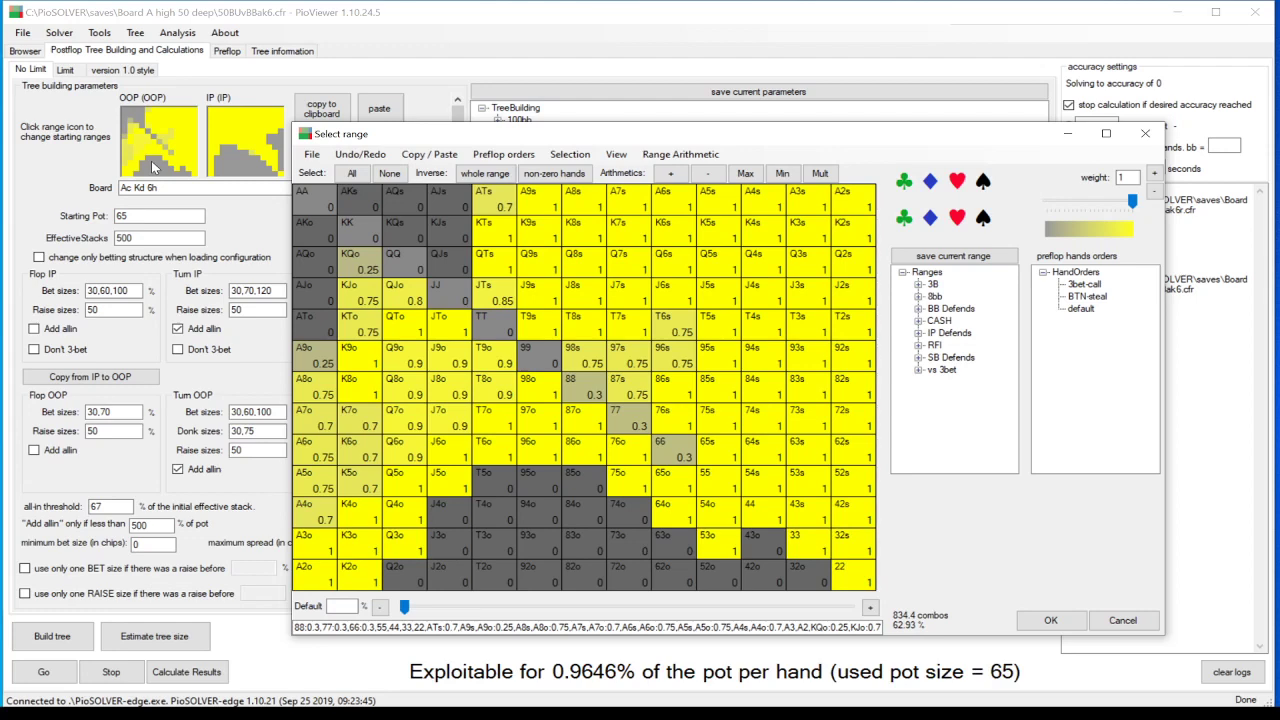
left_click(1022, 620)
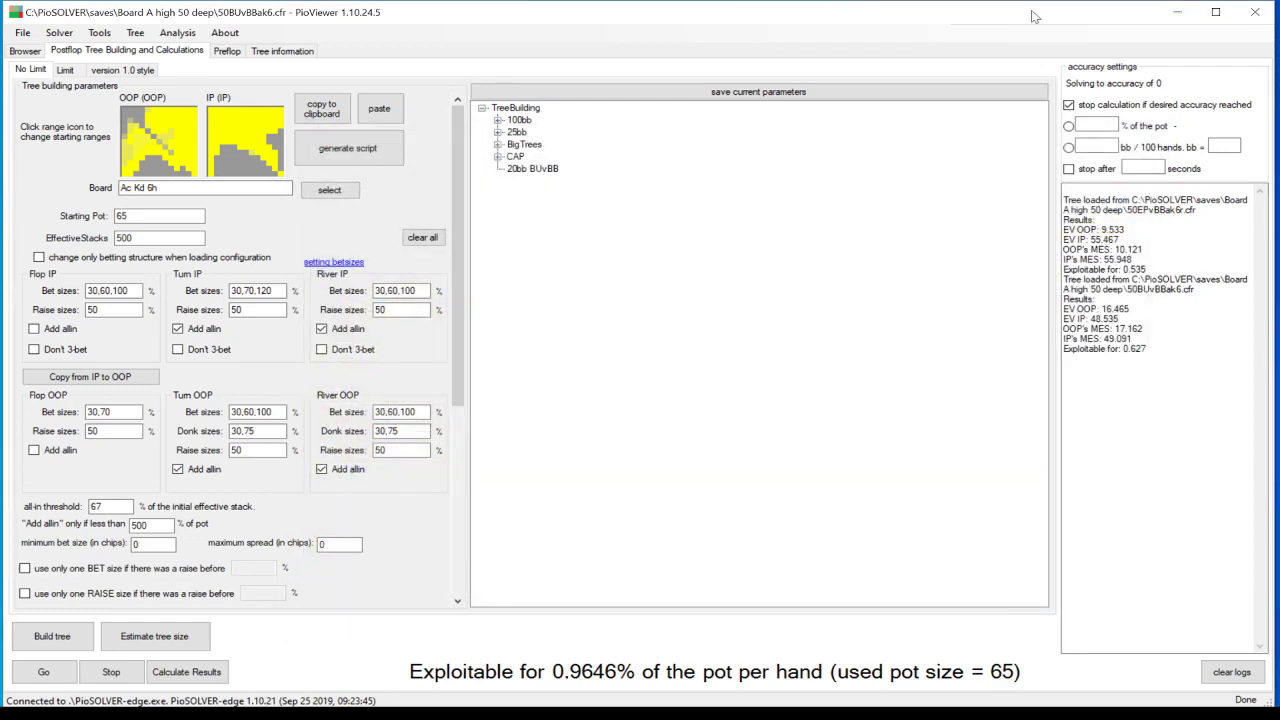
Step: Minimize the button solve, close the leftover empty comparison window, and bring the 50EPvBBak6r.cfr window into view, enlarged to nearly fill the screen
left_click(1183, 22)
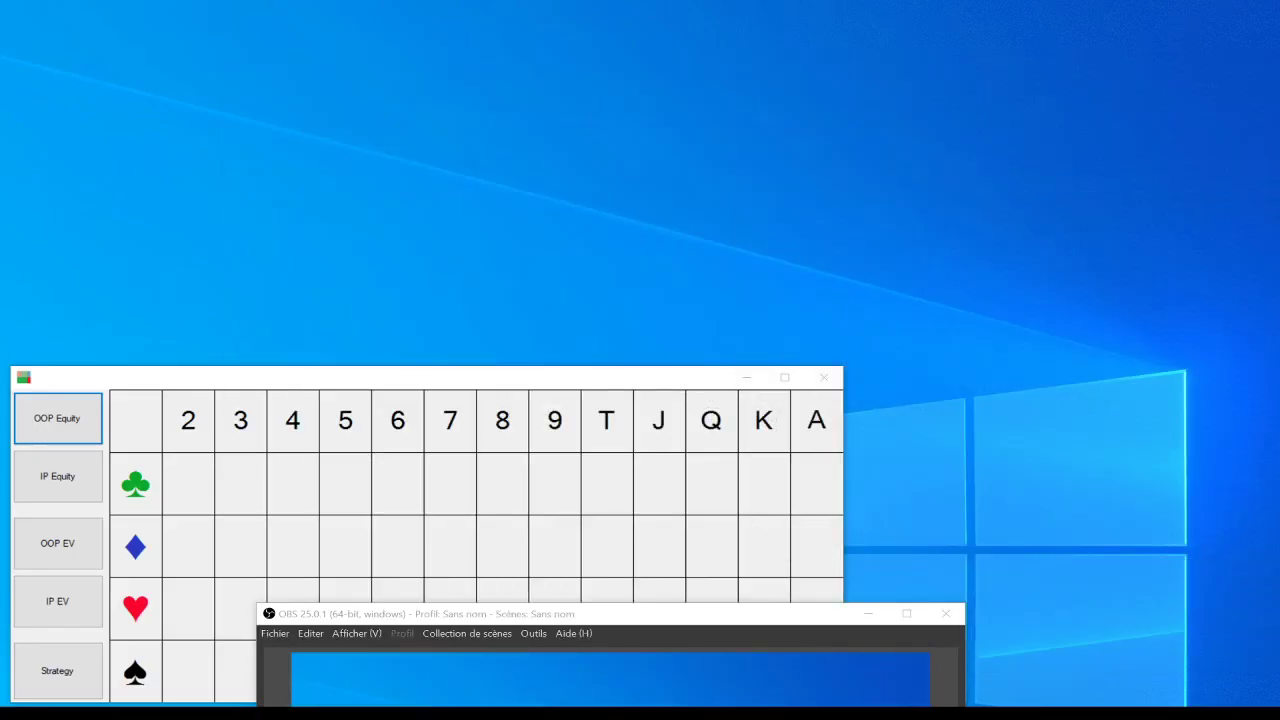
key("alt+Tab")
left_click(823, 377)
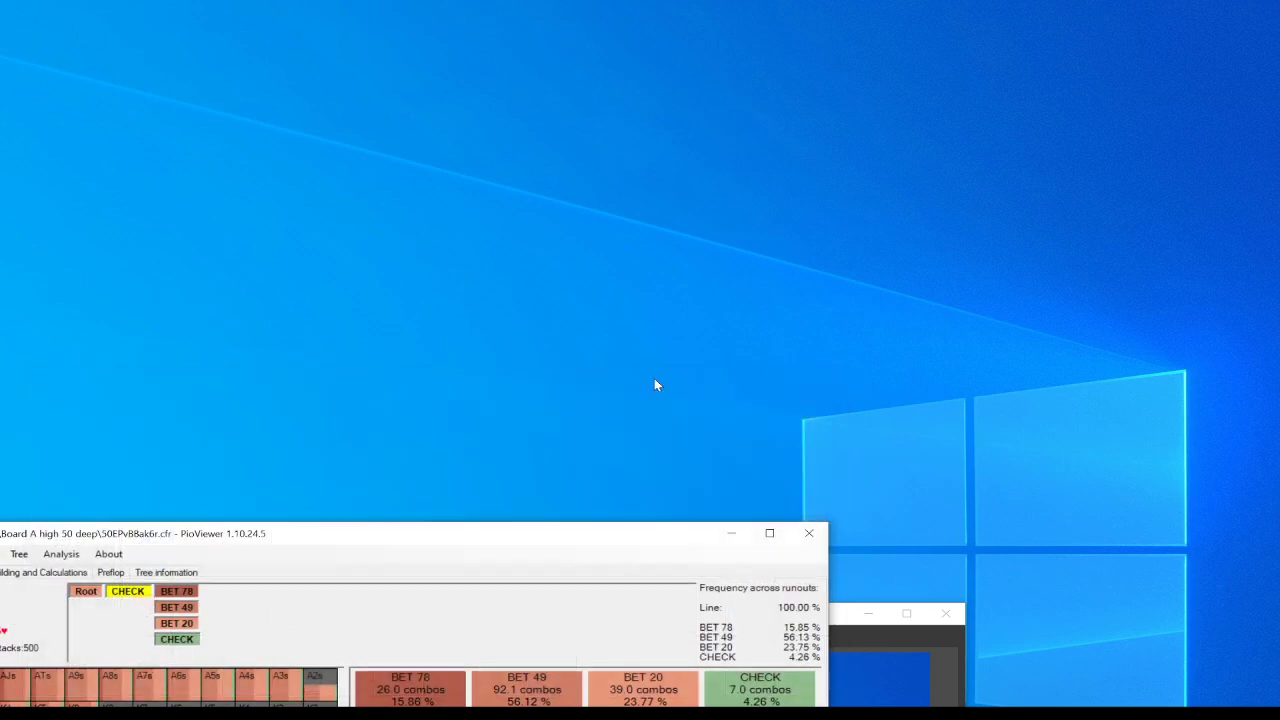
left_click_drag(335, 553, 451, 32)
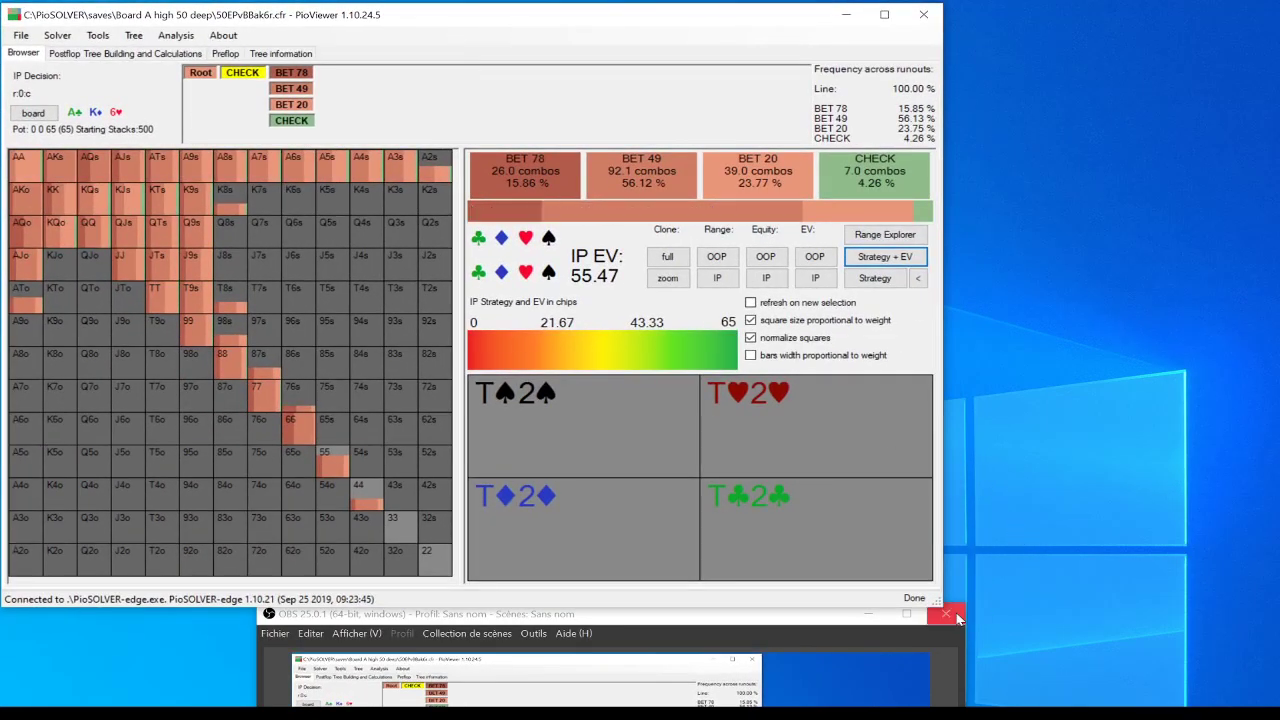
left_click_drag(933, 600, 1252, 704)
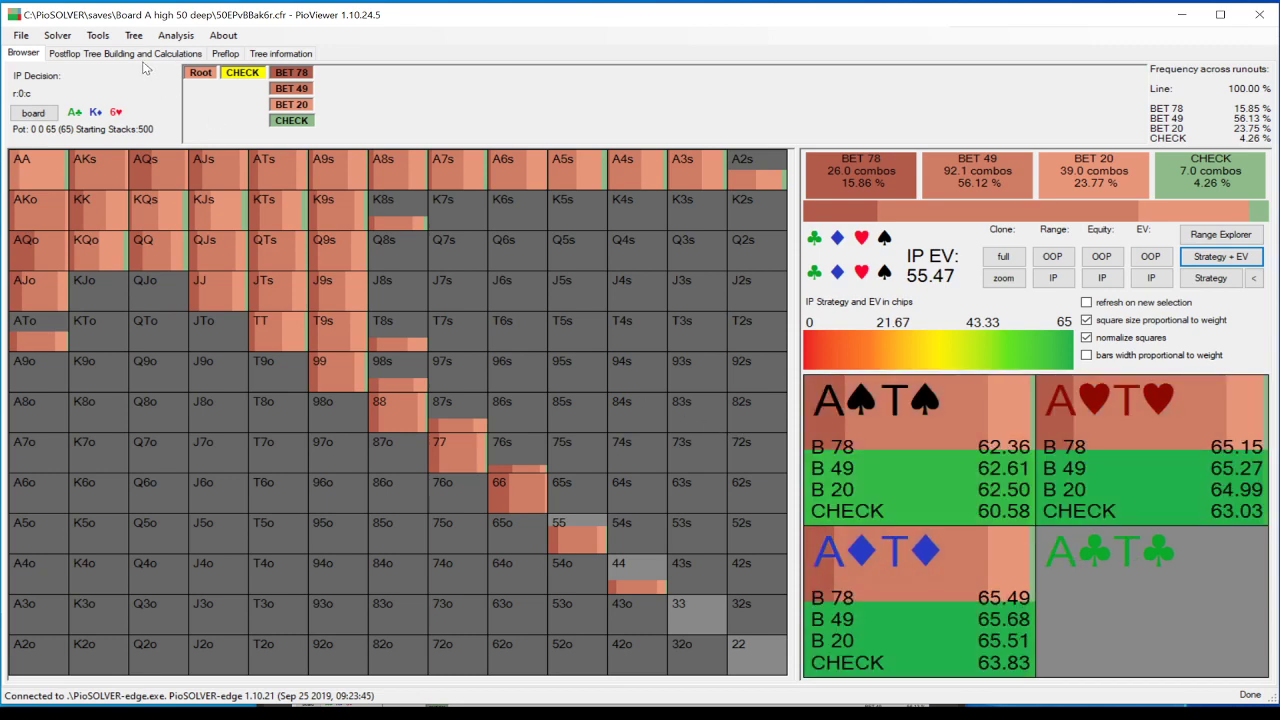
Step: Review the IP starting range in the 50EPvBBak6r.cfr tree parameters, then return to the solved tree browser
left_click(143, 54)
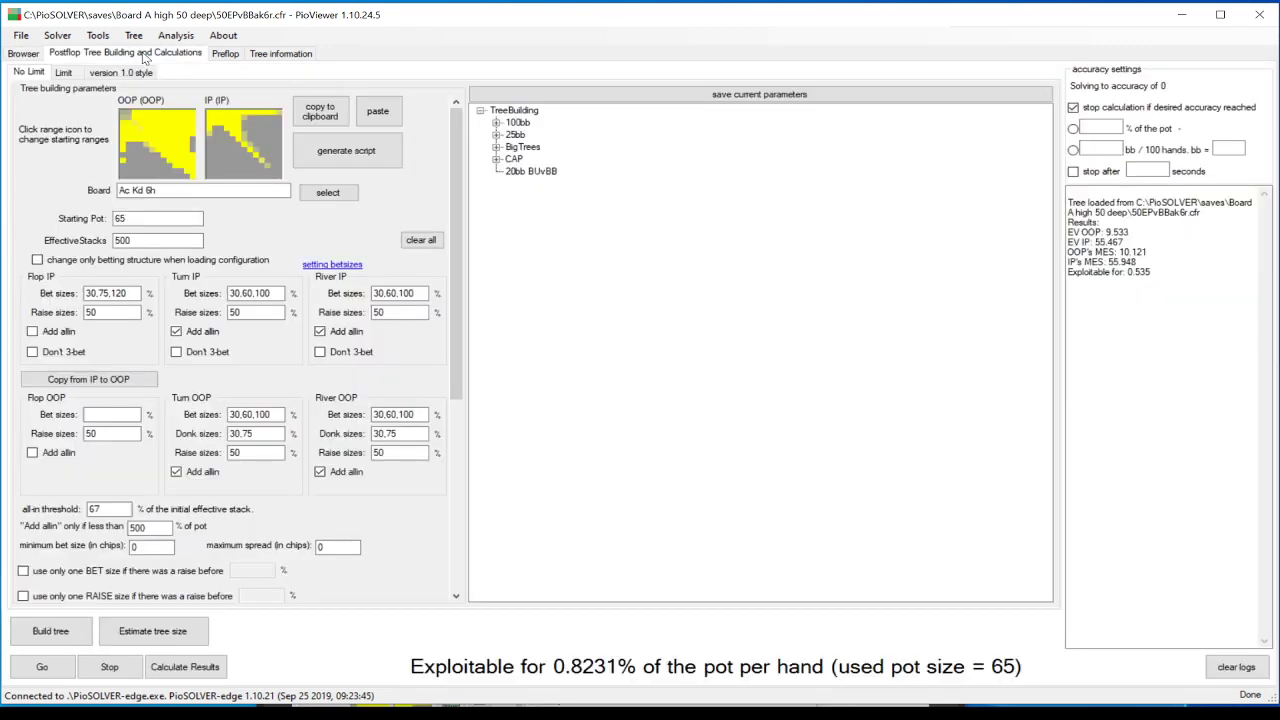
left_click(238, 152)
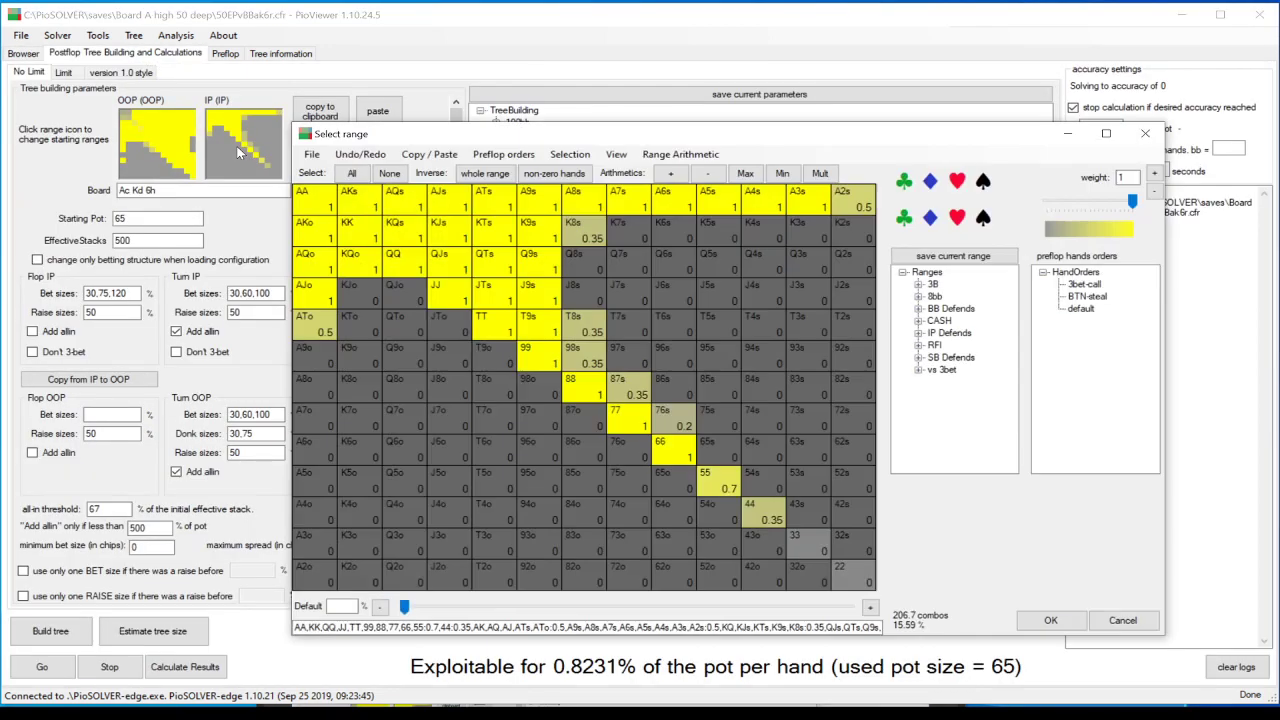
left_click(1030, 624)
left_click(38, 55)
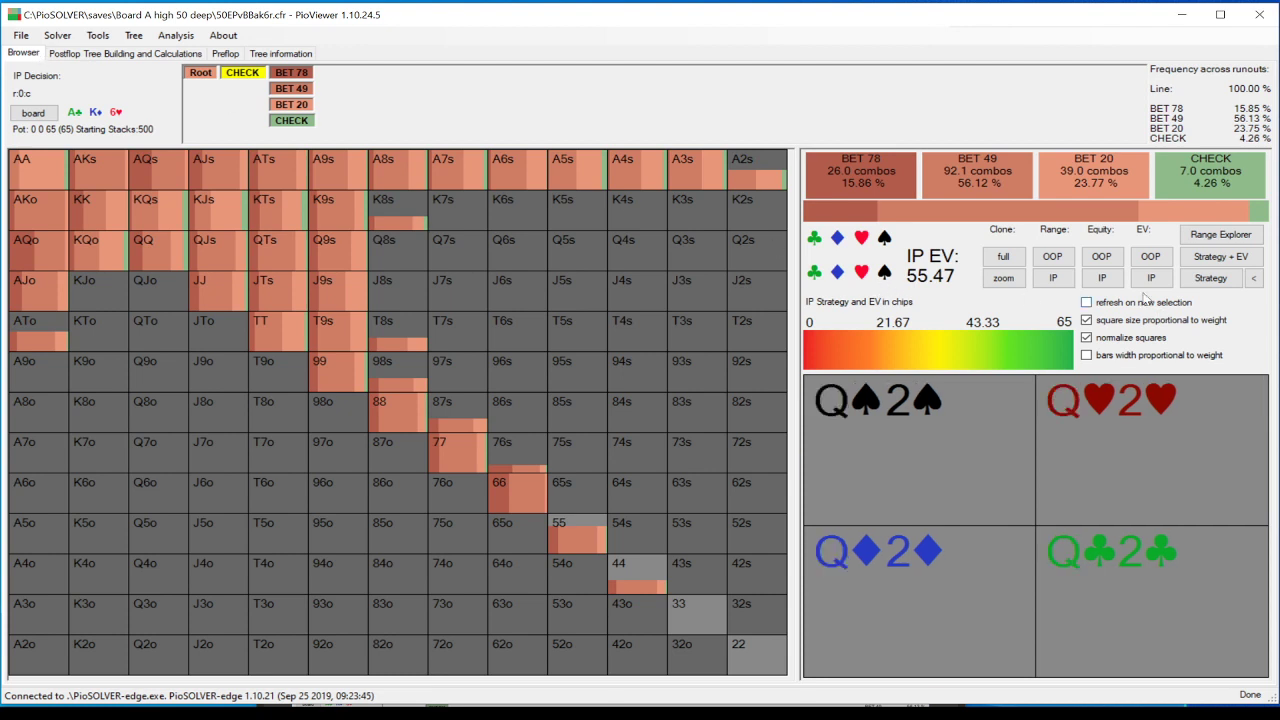
Step: Compare the IP and OOP equities at the node after OOP checks, then display IP's strategy with EV
left_click(1101, 278)
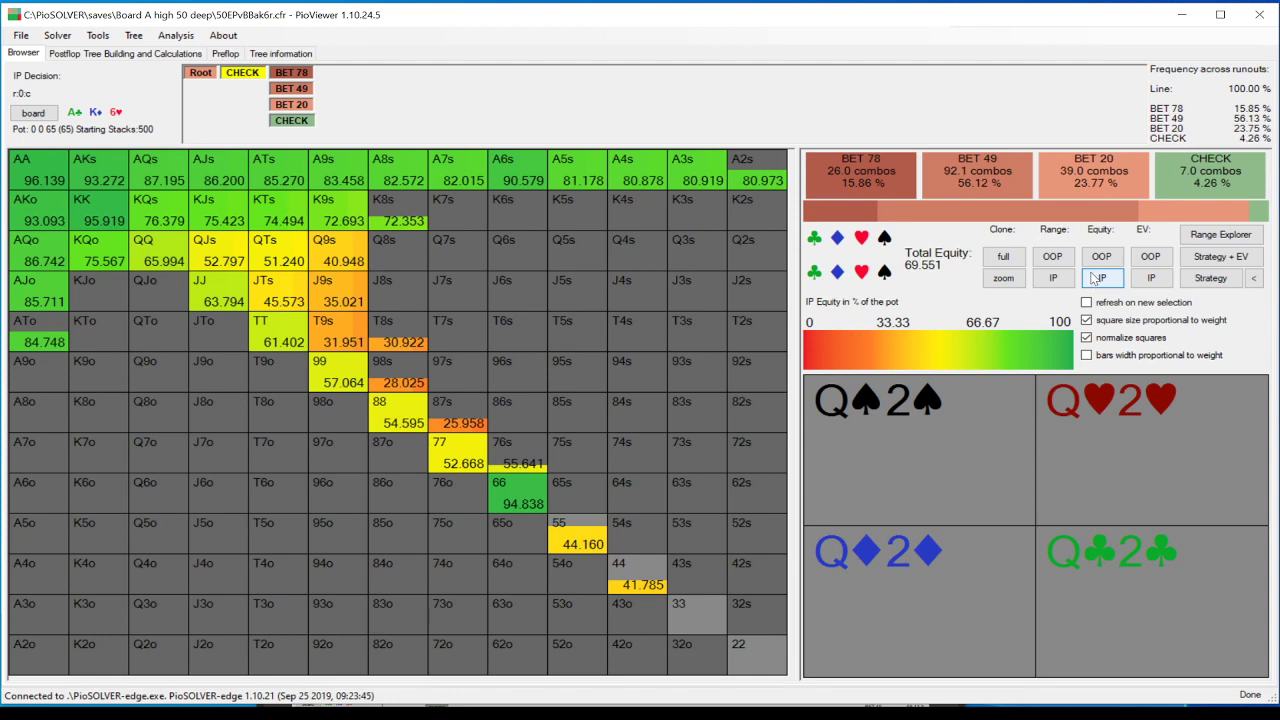
left_click(1098, 262)
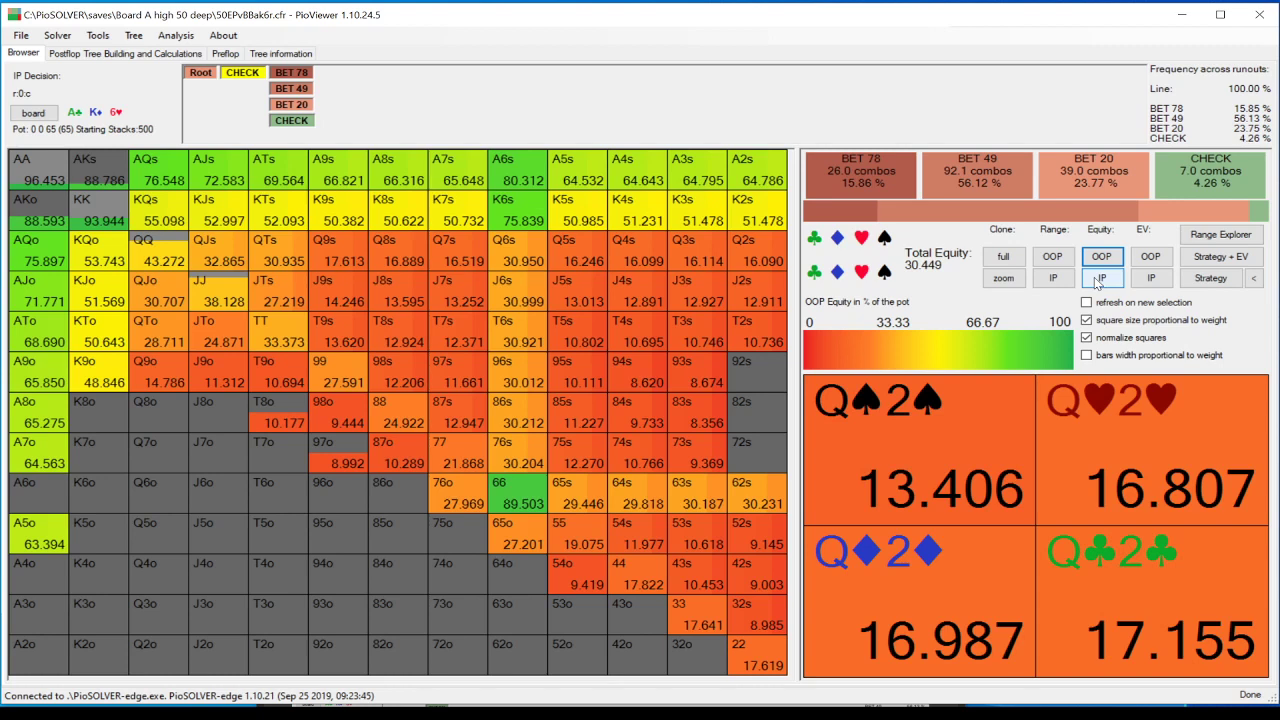
left_click(1099, 279)
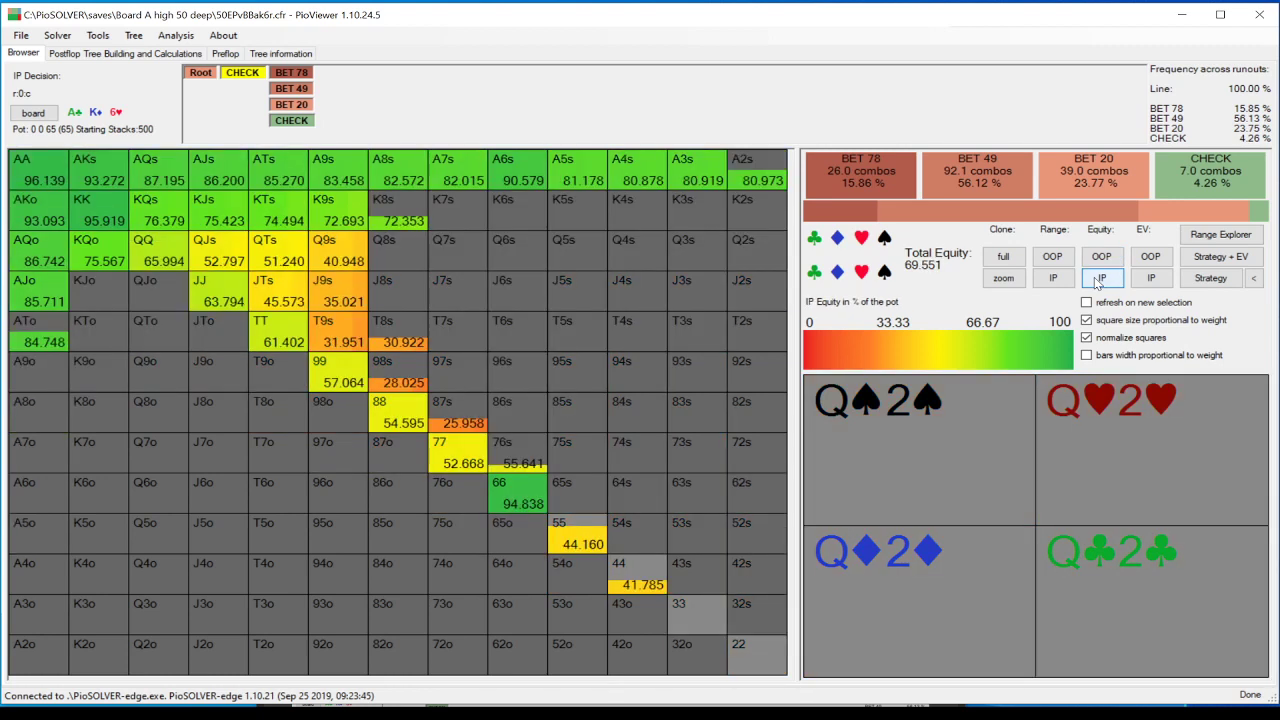
left_click(1200, 258)
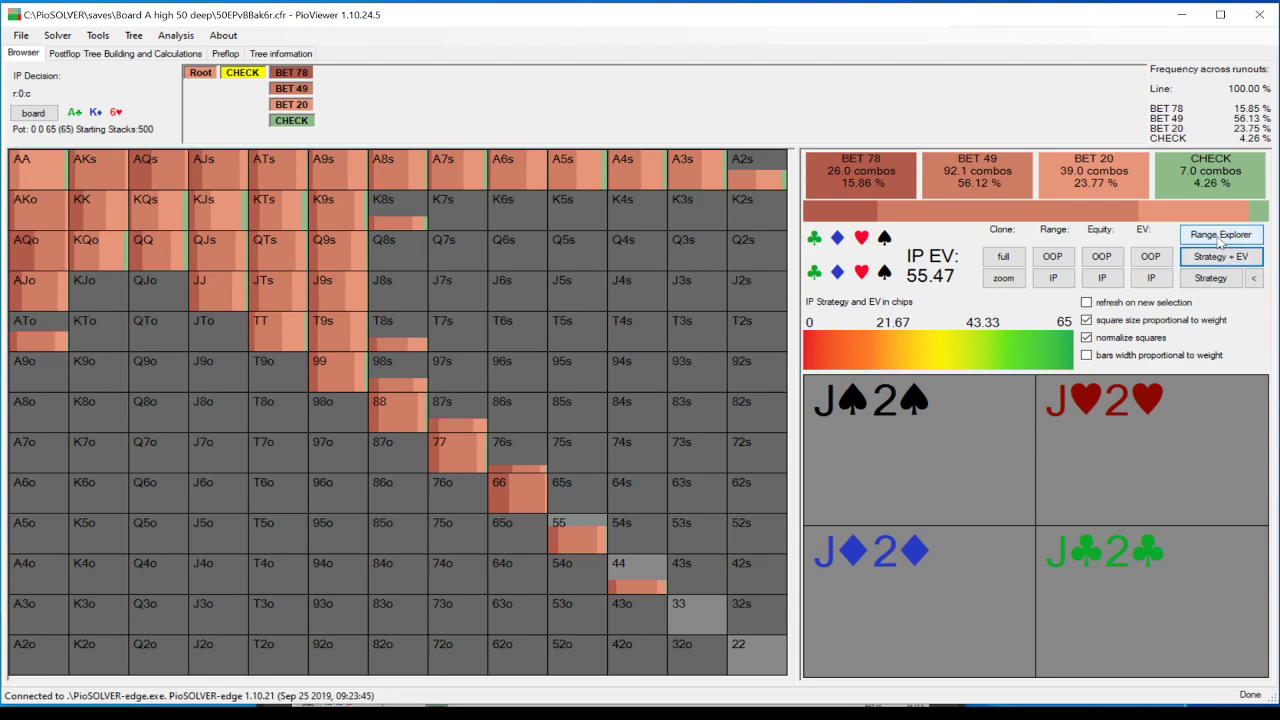
Step: Compare the hand categories of the IP and OOP ranges for Root CHECK in the Range Explorer, then close it
left_click(1219, 237)
left_click_drag(860, 466, 697, 112)
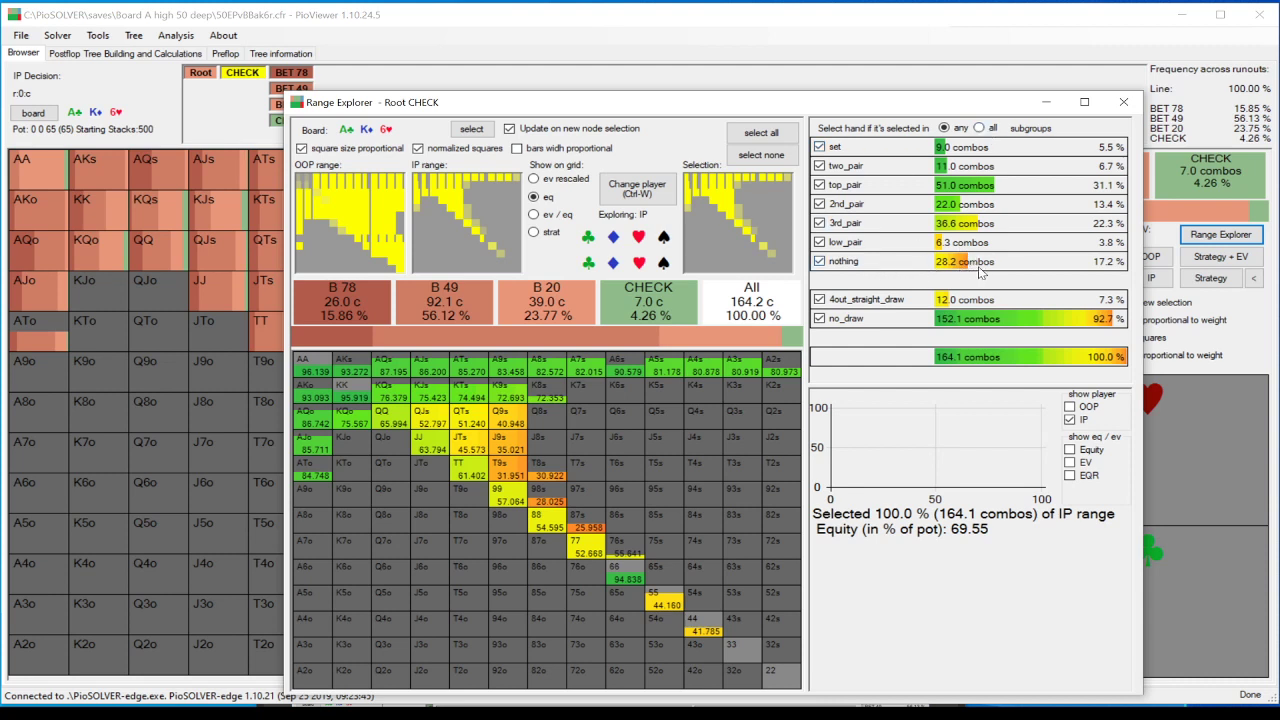
left_click(636, 192)
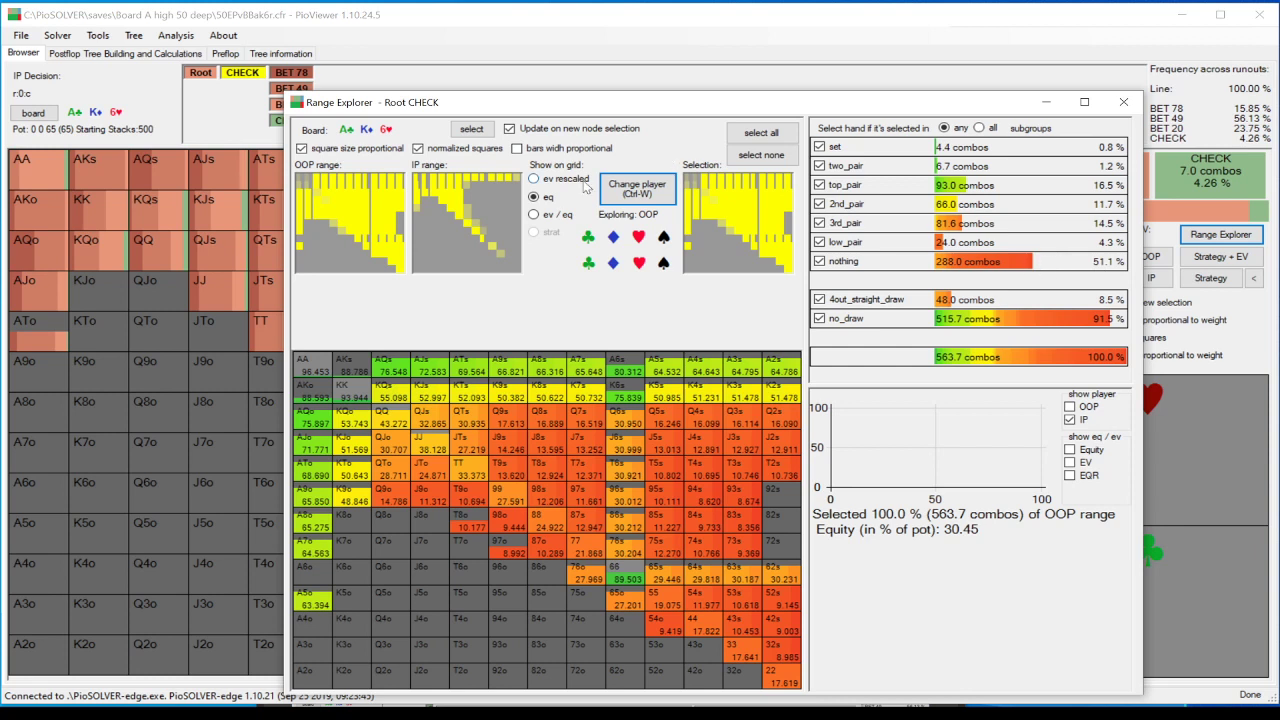
left_click(636, 192)
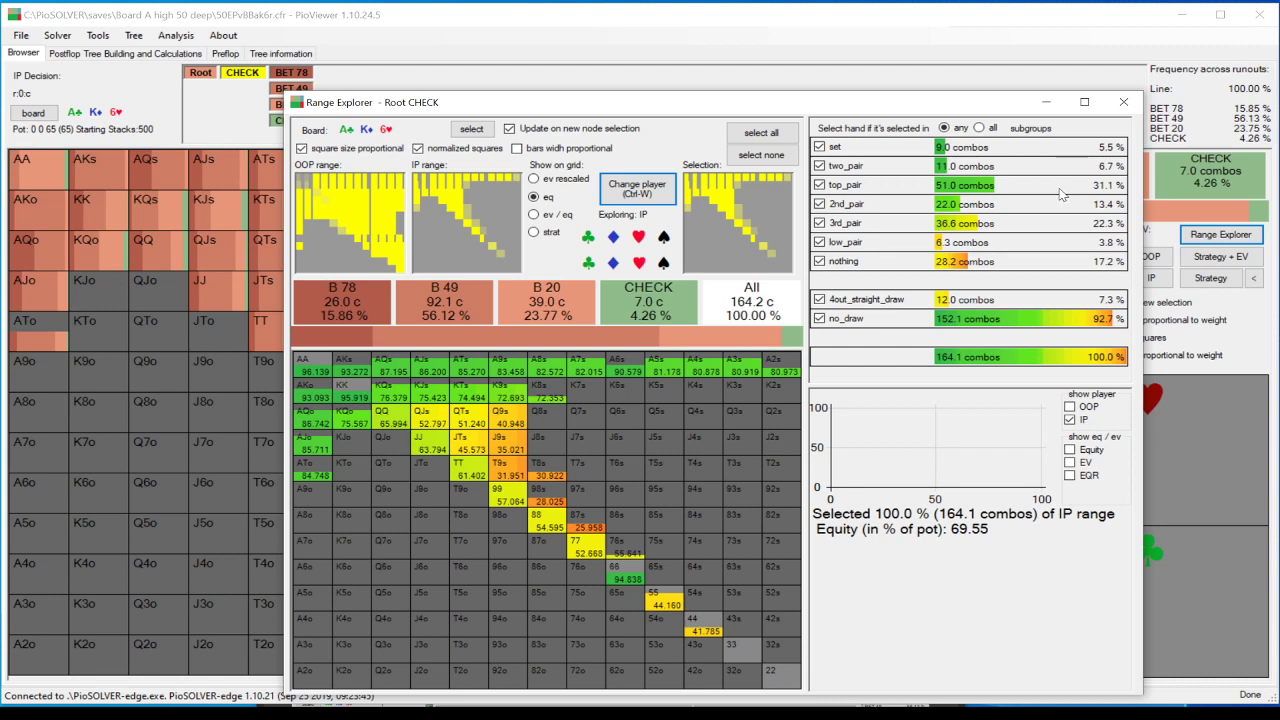
left_click(628, 197)
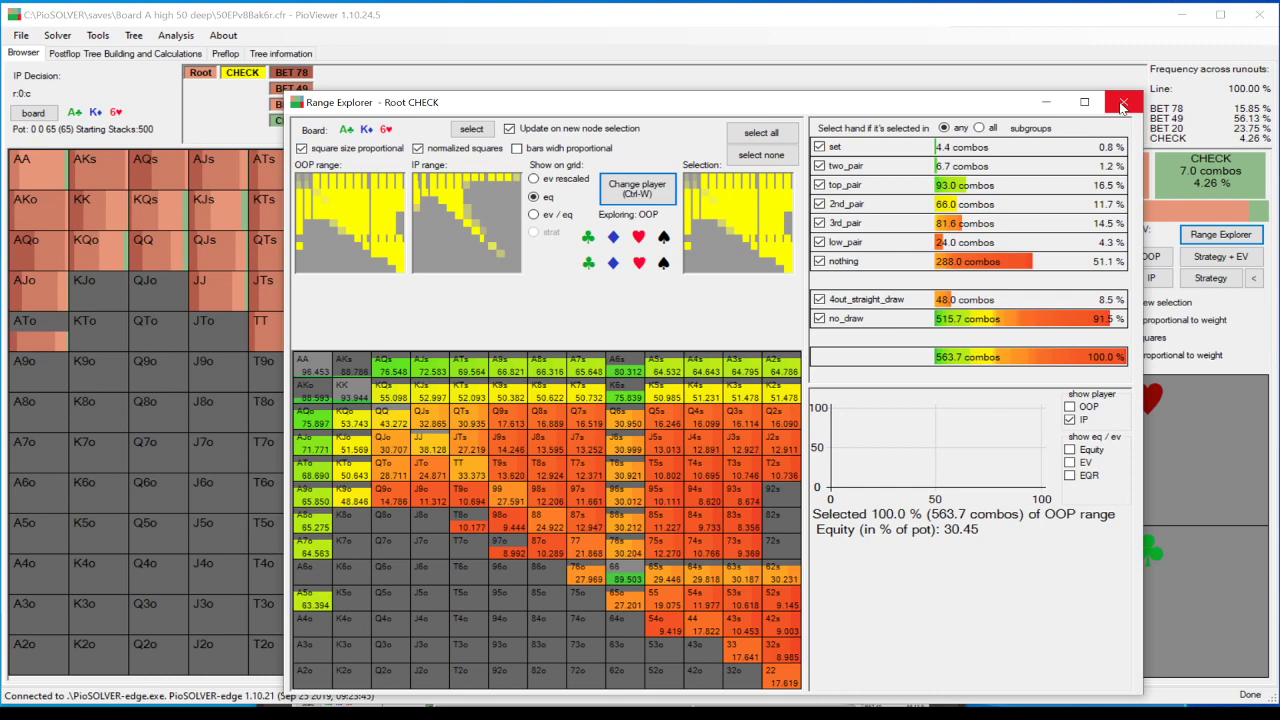
left_click(1122, 106)
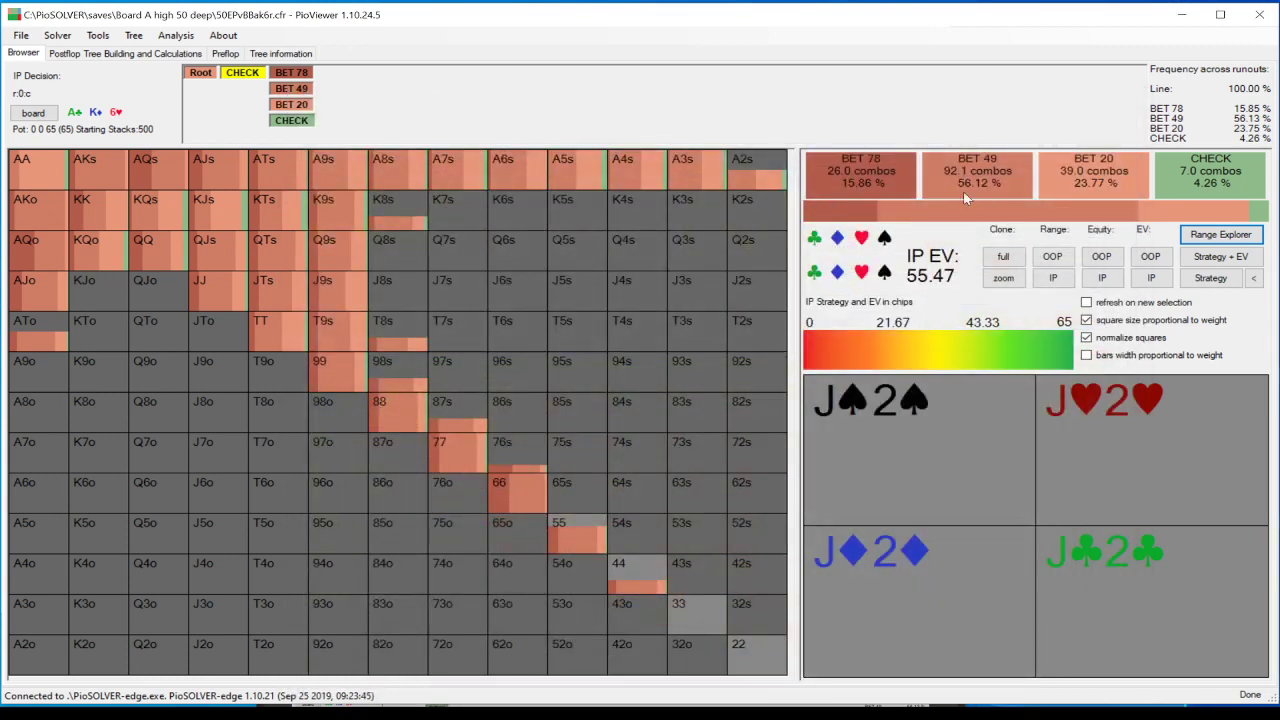
Step: Show OOP's strategy with EV facing IP's BET 49 on the A-K-6 flop
mouse_move(1005, 211)
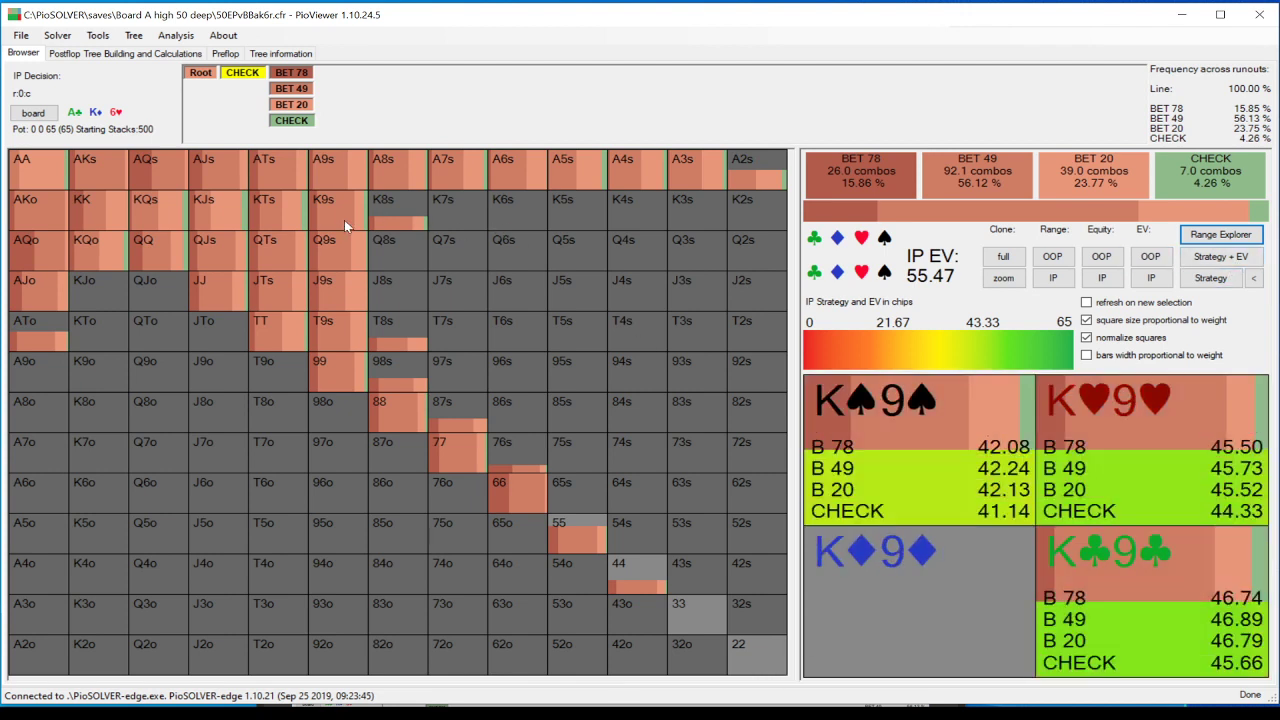
left_click(290, 89)
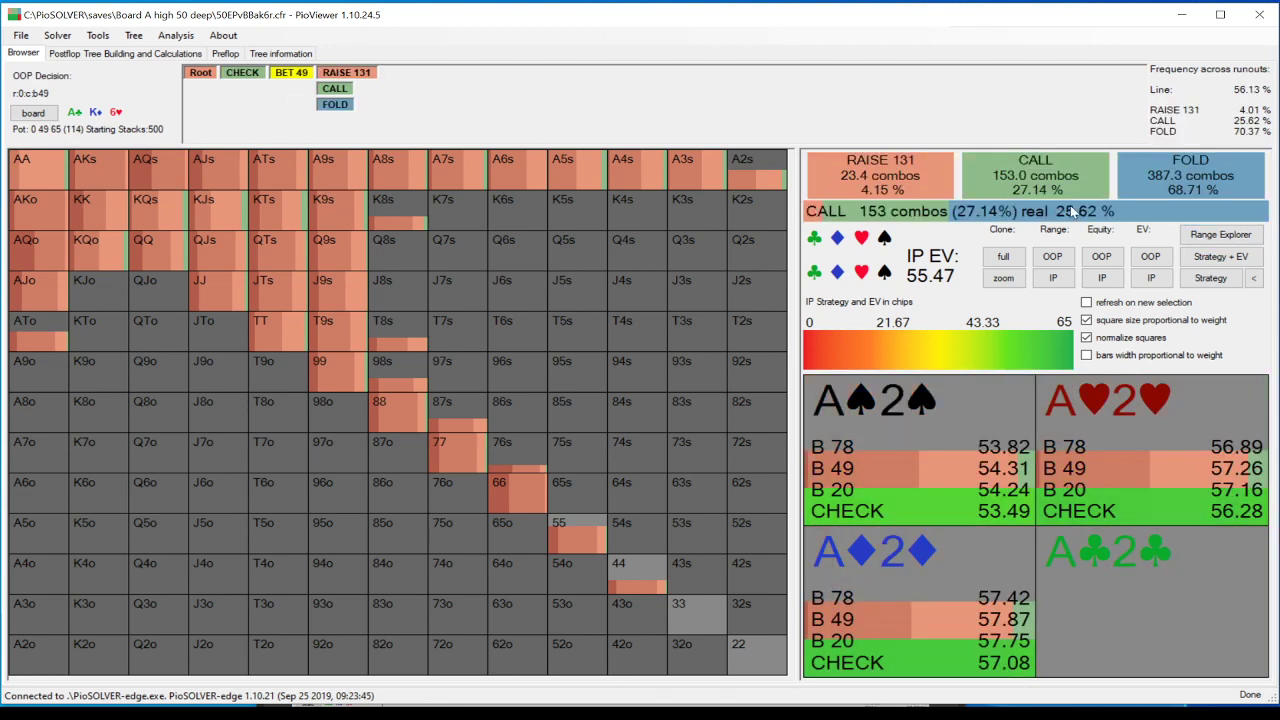
left_click(1220, 256)
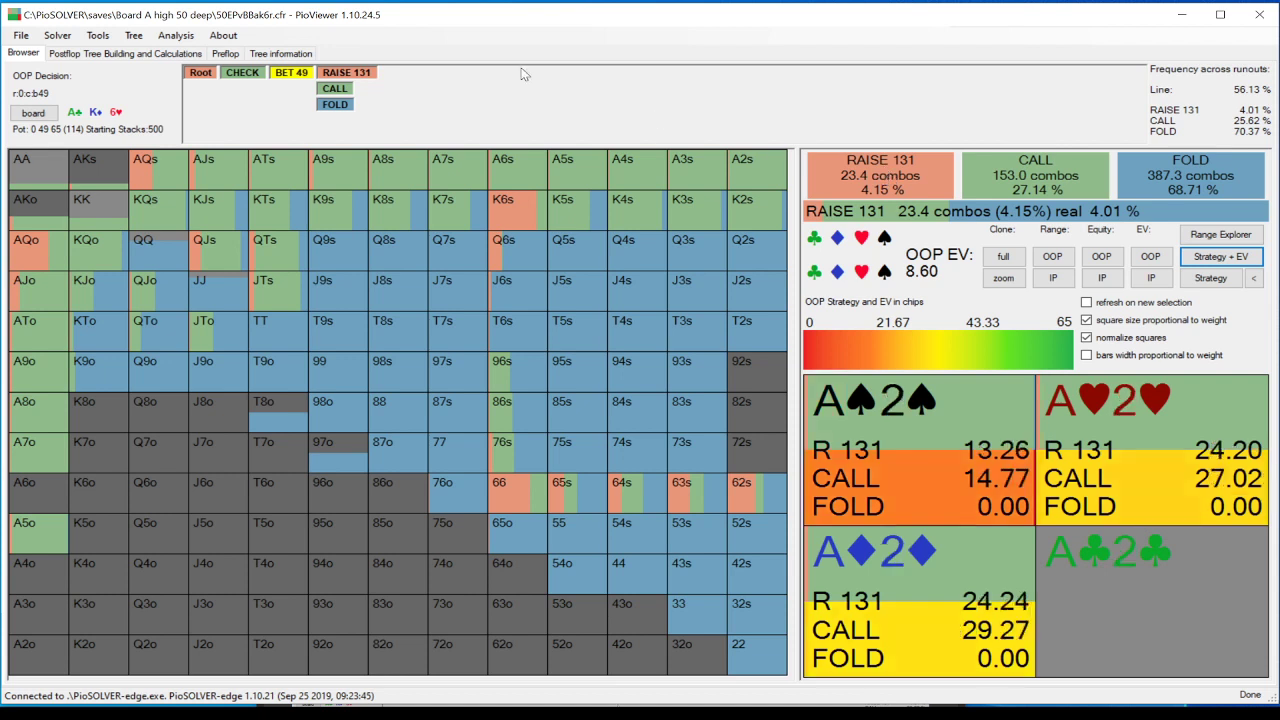
Step: Compare IP's equity across turn cards after OOP calls BET 49, using the runouts EV comparison, then close the comparison
left_click(340, 92)
left_click(513, 98)
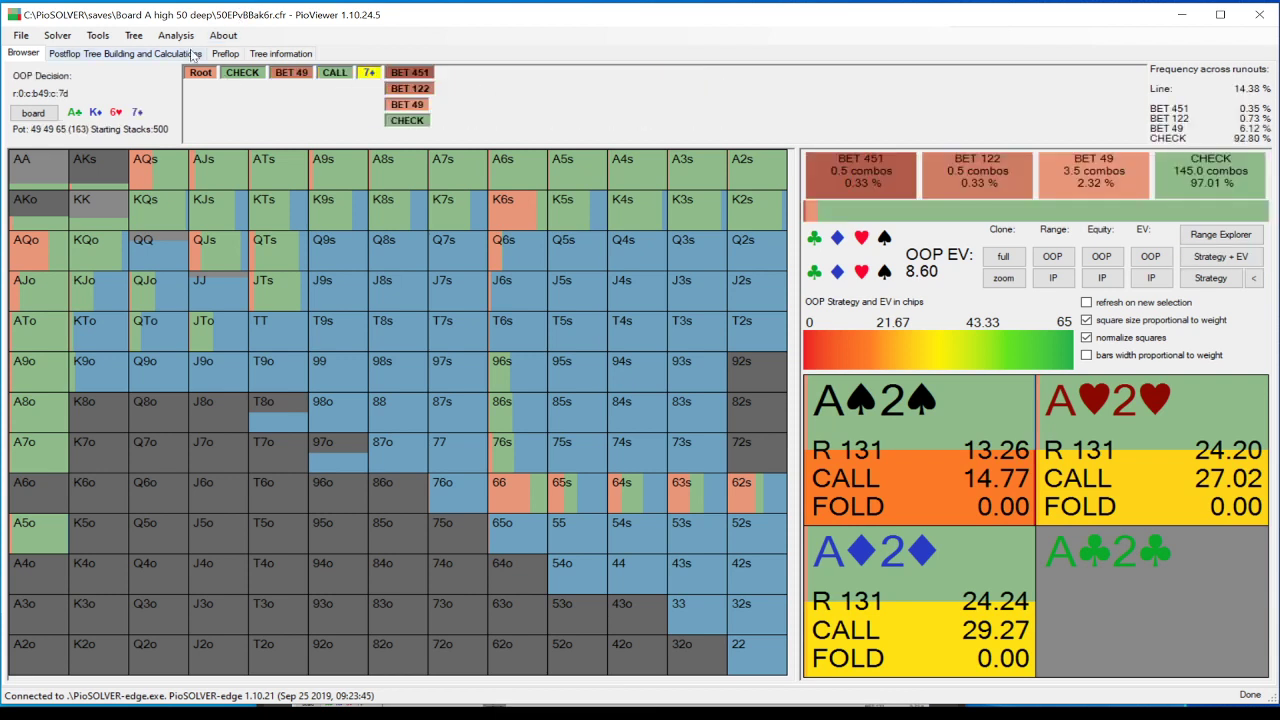
left_click(195, 40)
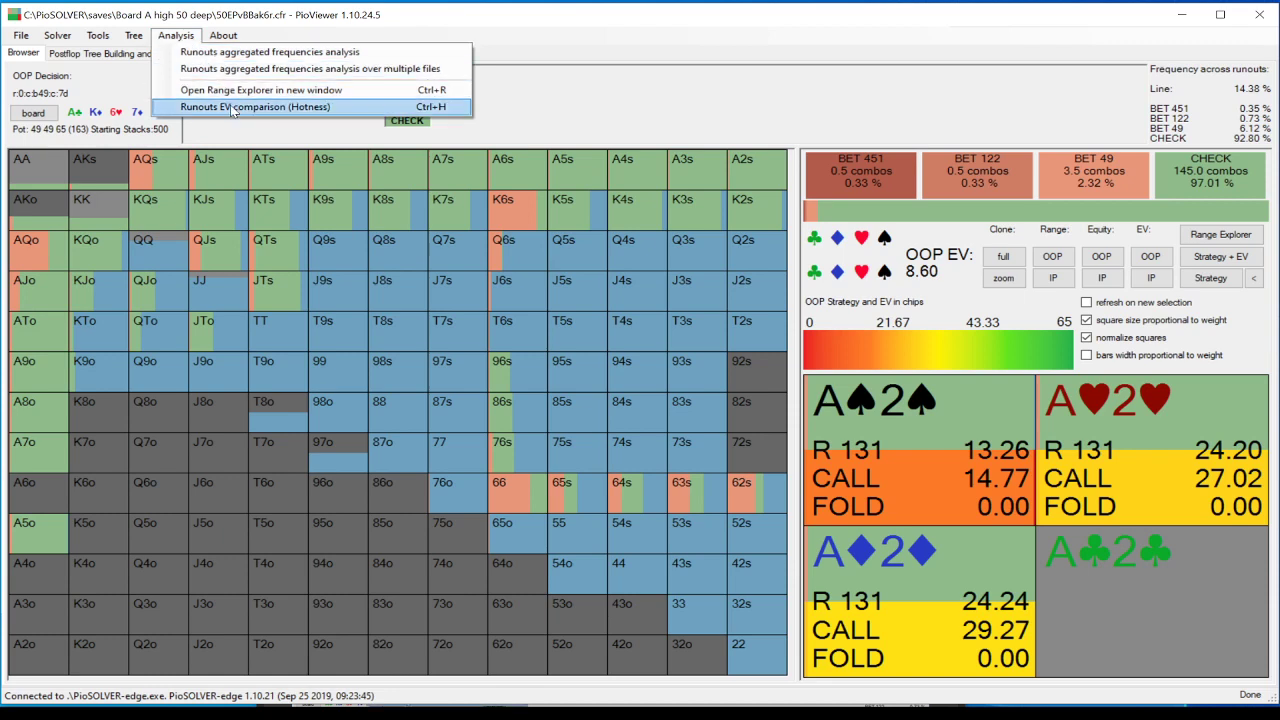
left_click(262, 108)
left_click(60, 482)
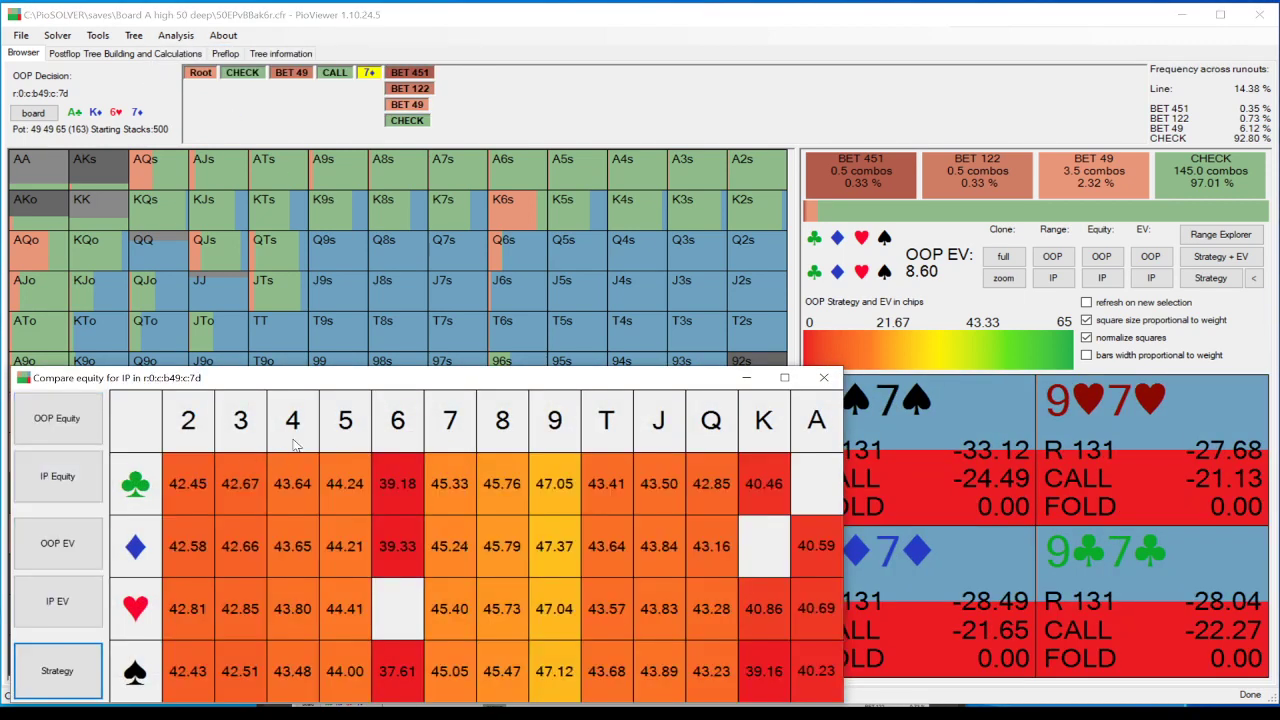
left_click_drag(343, 386, 344, 306)
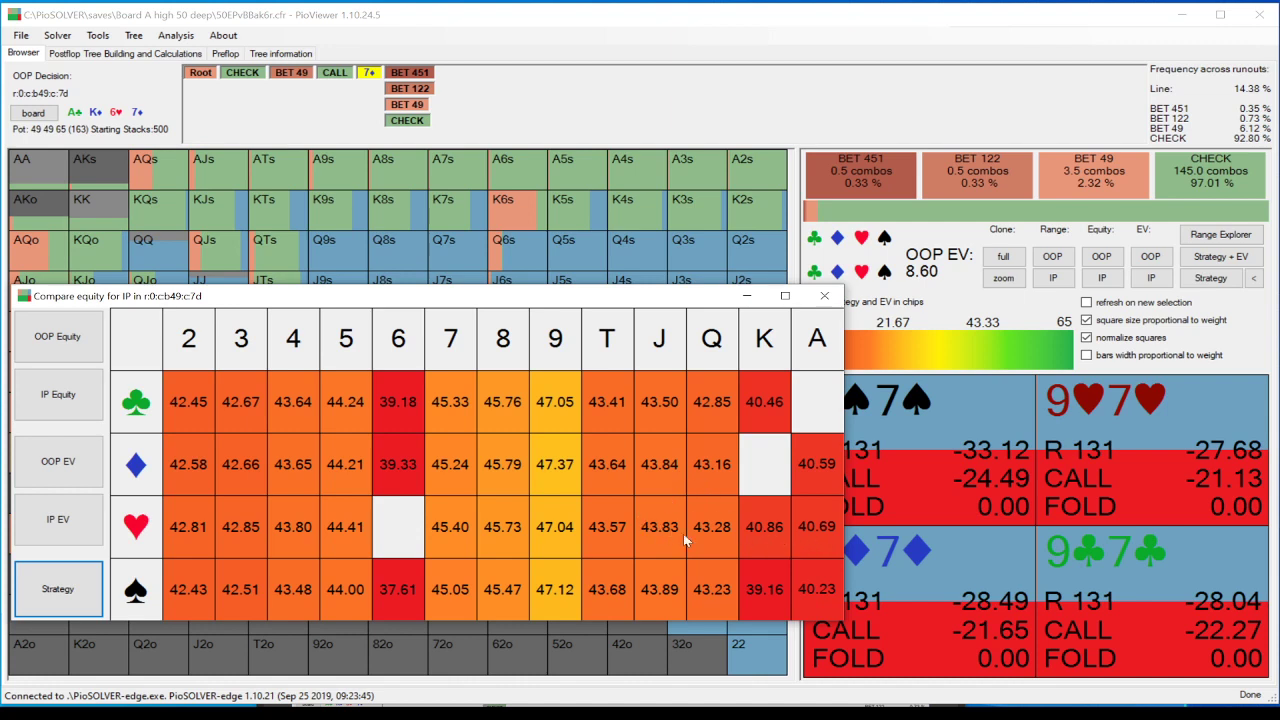
left_click(824, 296)
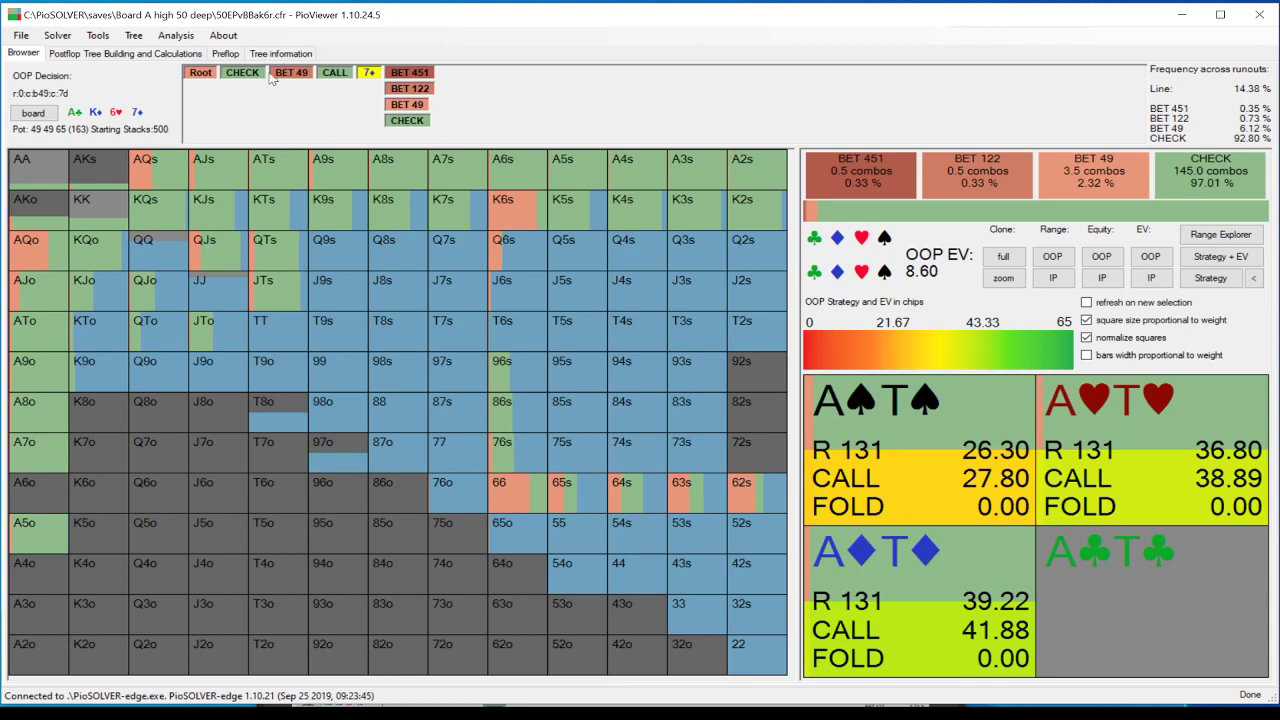
Step: Go back to IP's decision and show OOP's strategy with EV facing BET 78
left_click(250, 76)
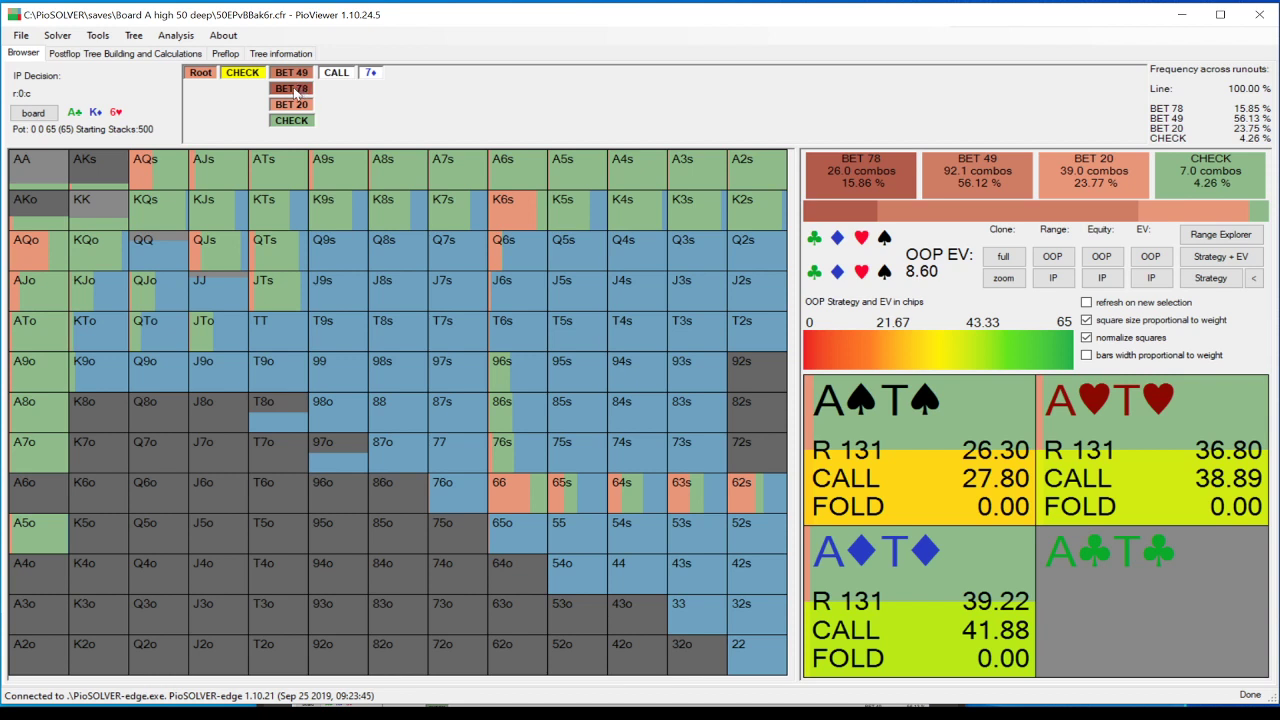
left_click(292, 89)
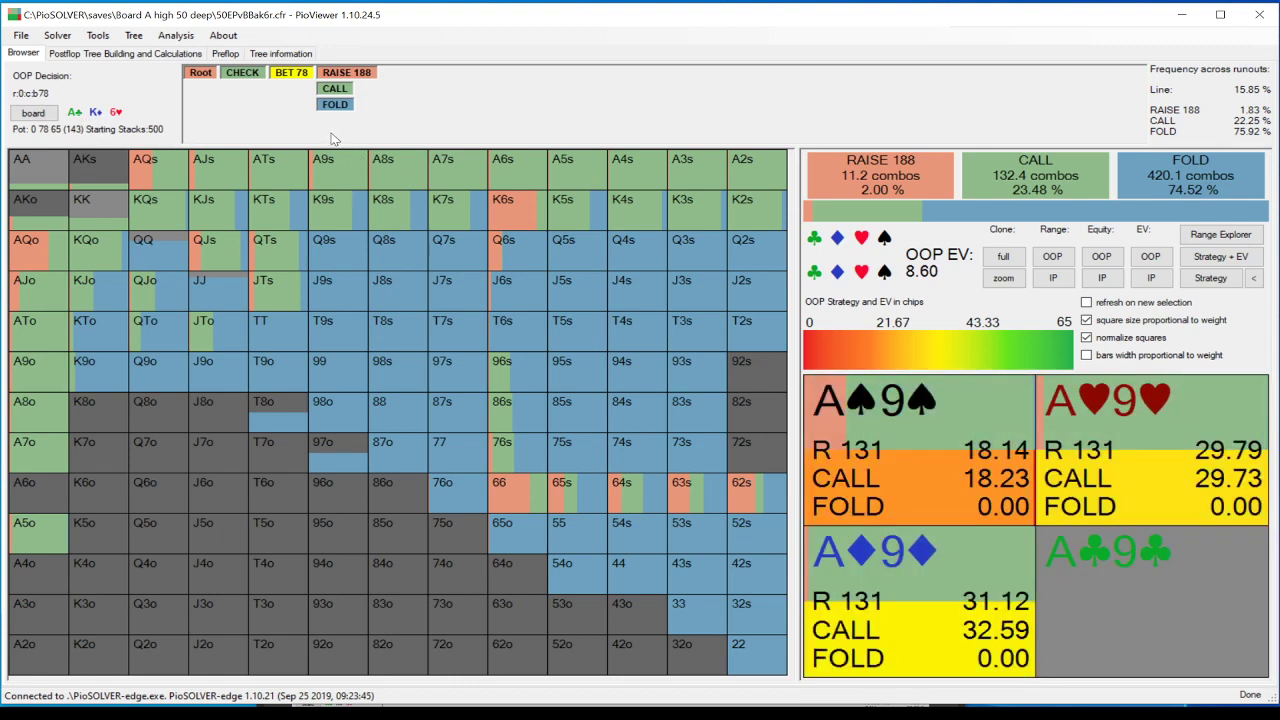
left_click(1220, 256)
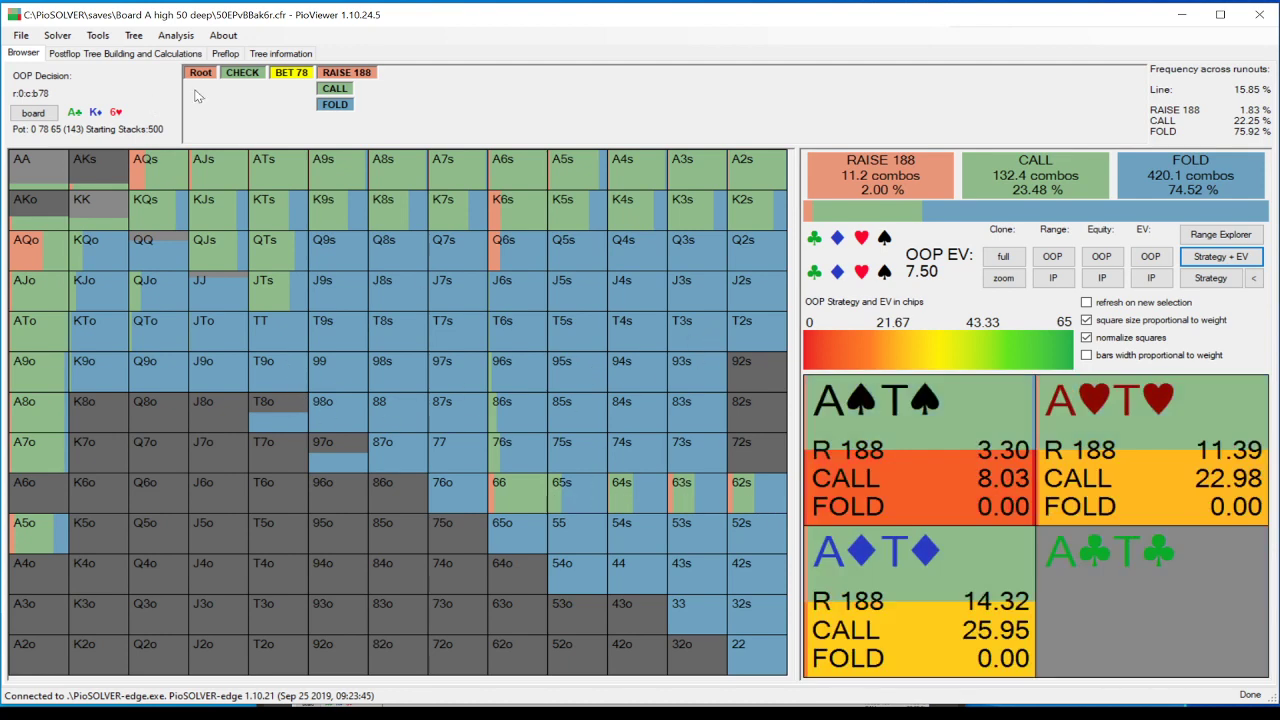
Step: Switch to the BET 20 line and show OOP's strategy with EV against it
left_click(256, 84)
left_click(290, 104)
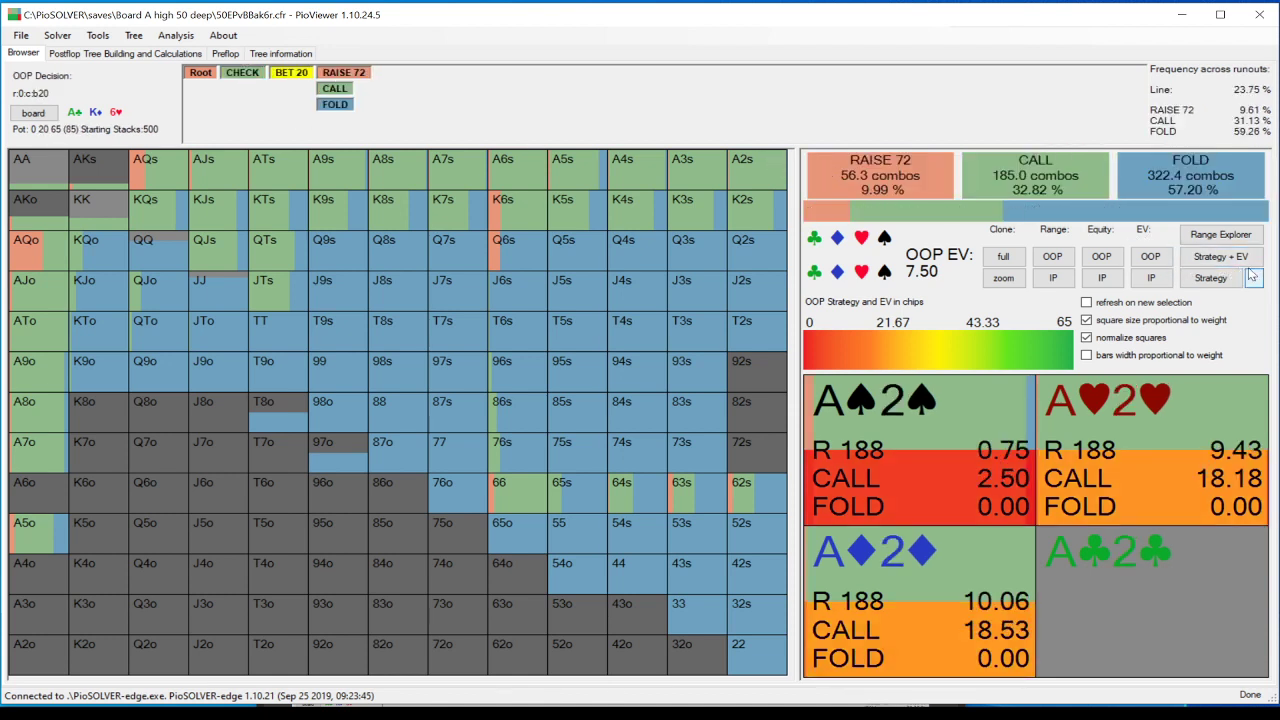
left_click(1220, 256)
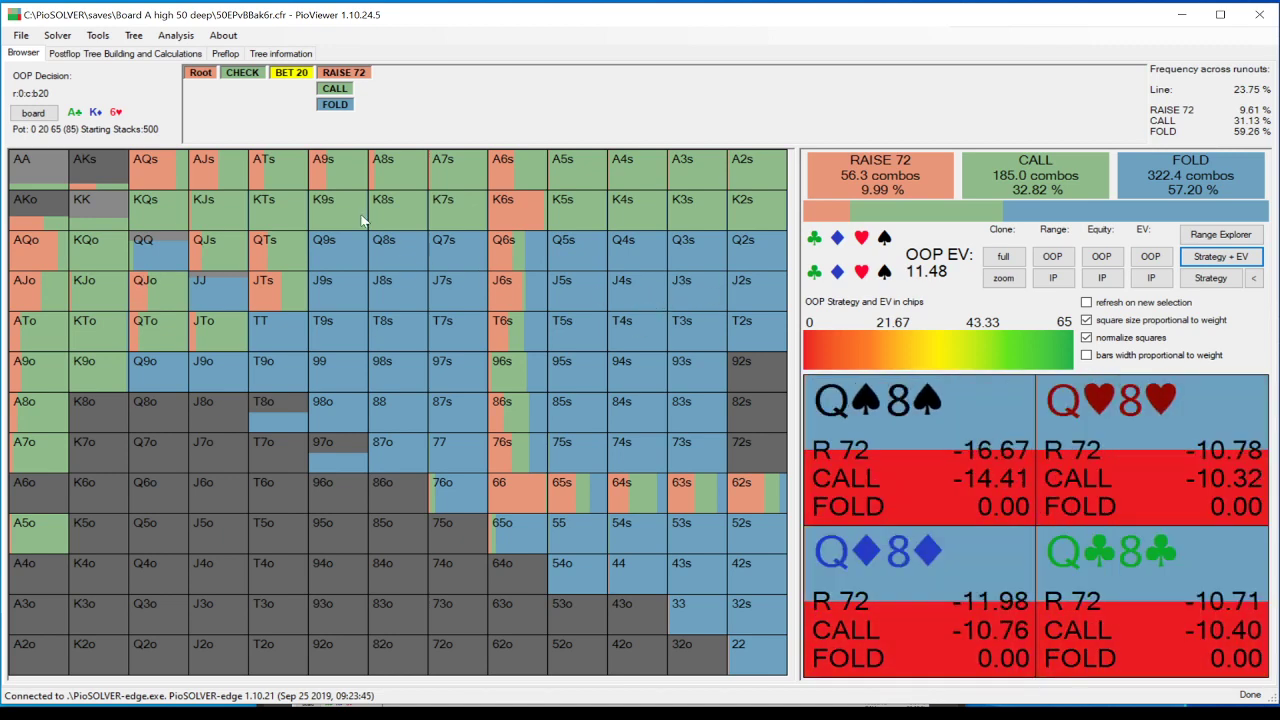
Step: Return to the node after OOP's check and display IP's strategy with EV there
left_click(242, 73)
left_click(201, 78)
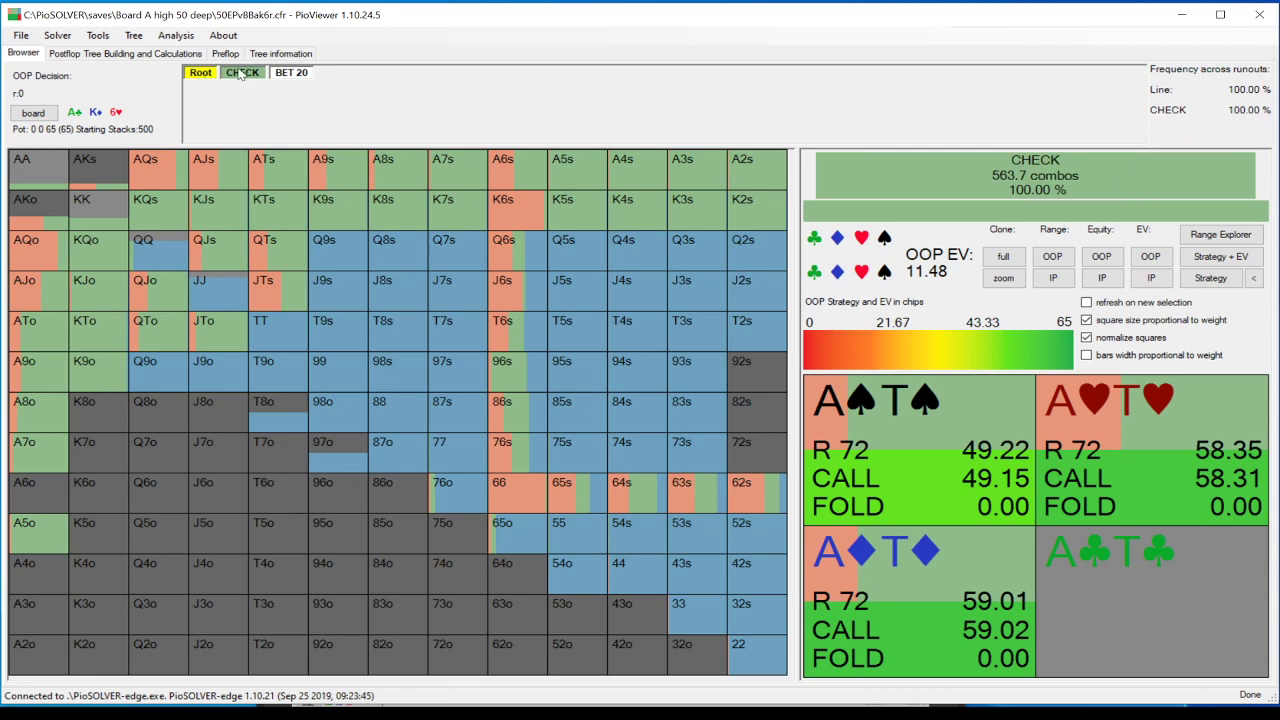
left_click(242, 73)
left_click(1220, 256)
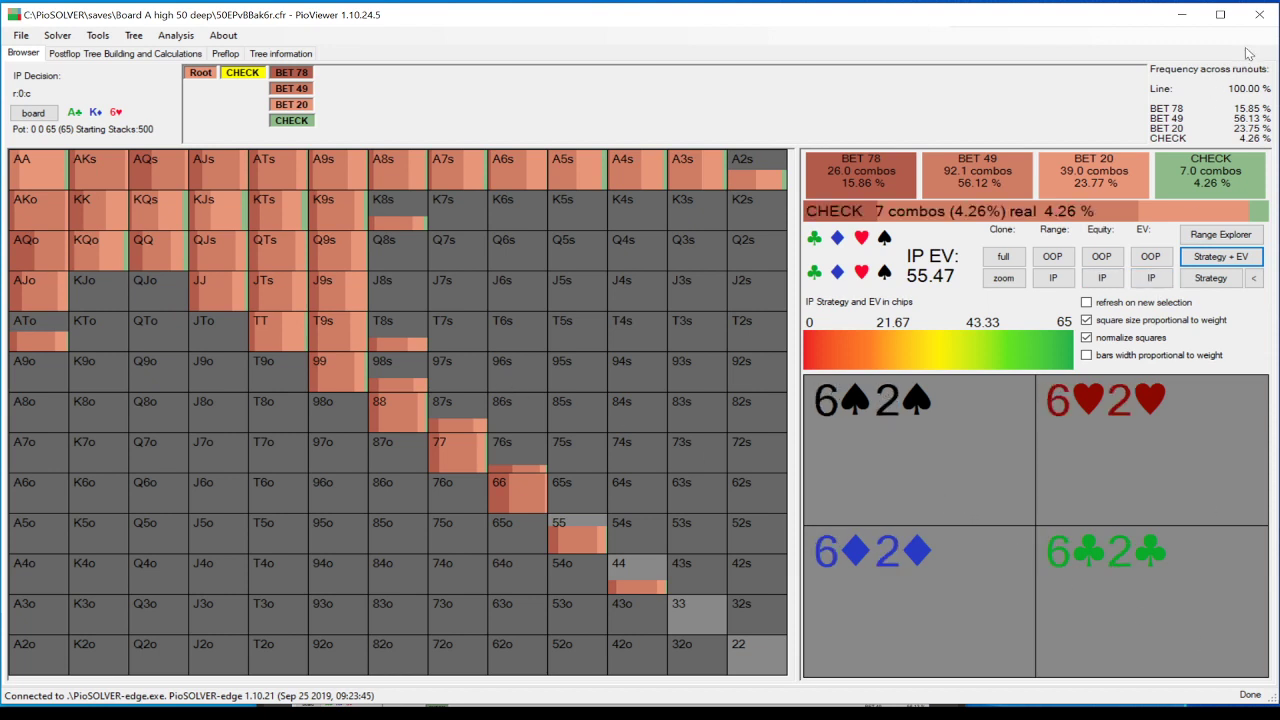
Step: Close the 50EPvBBak6r.cfr window, then move the 50BUvBBaj5bi.cfr window to the screen corner and enlarge it to nearly fill the screen
left_click(1270, 16)
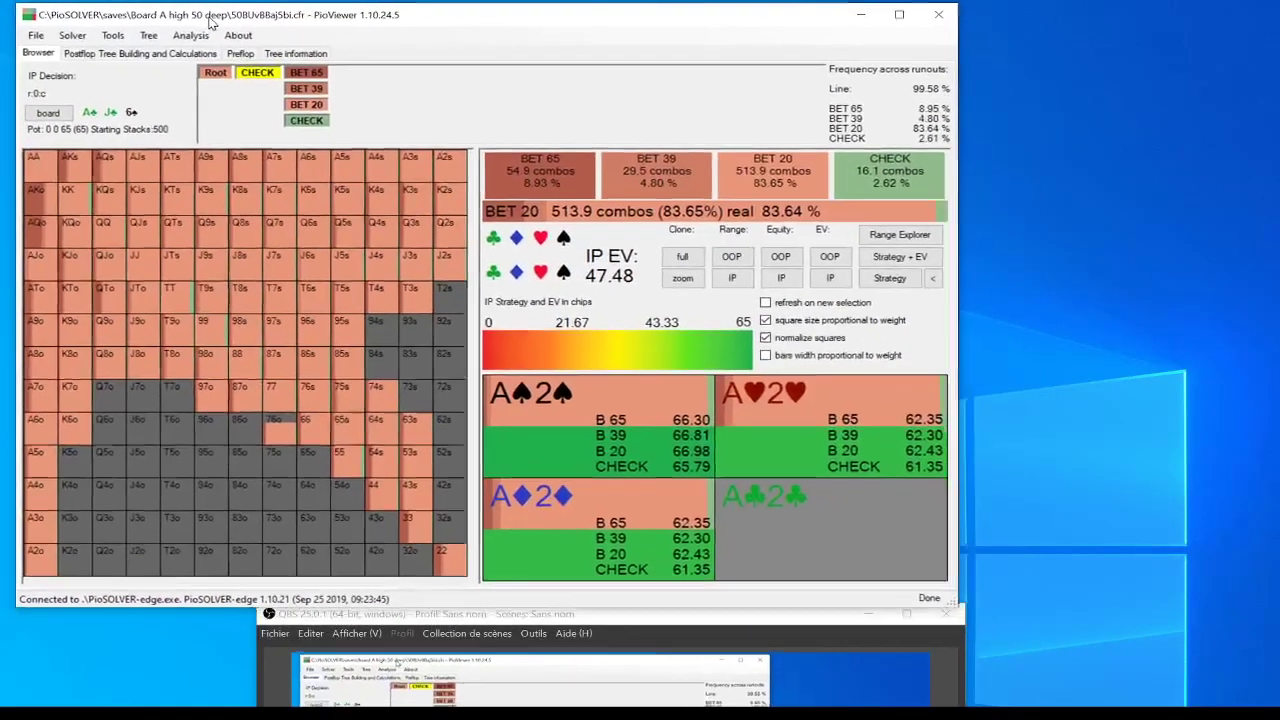
left_click_drag(210, 22, 193, 19)
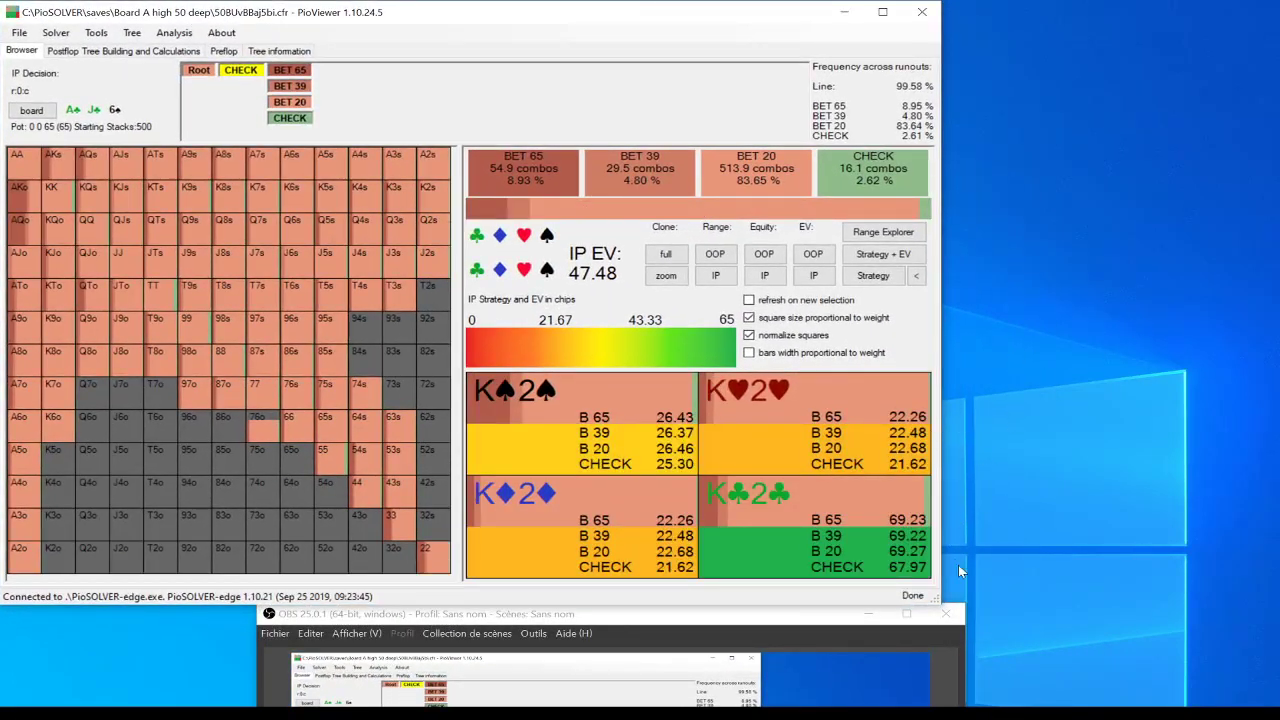
left_click_drag(940, 603, 1278, 707)
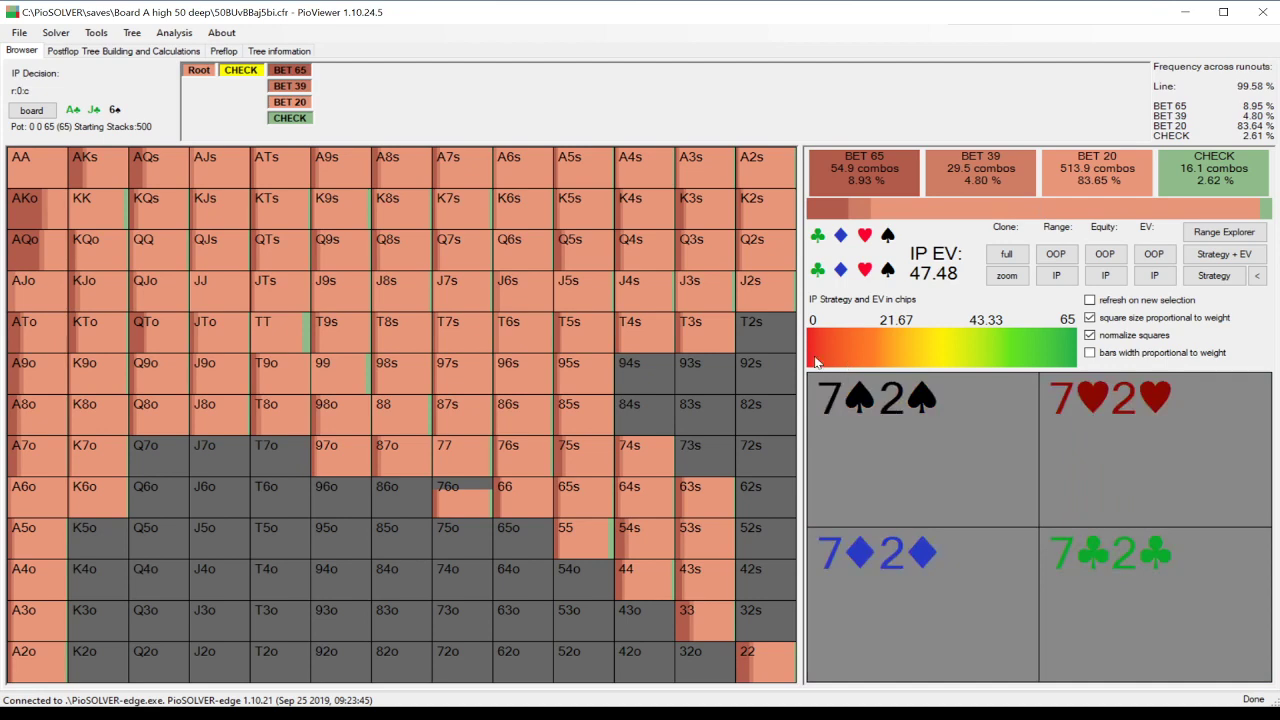
Step: Compare the IP and OOP equities after OOP's check in 50BUvBBaj5bi.cfr, ending on IP's equity
left_click(1107, 277)
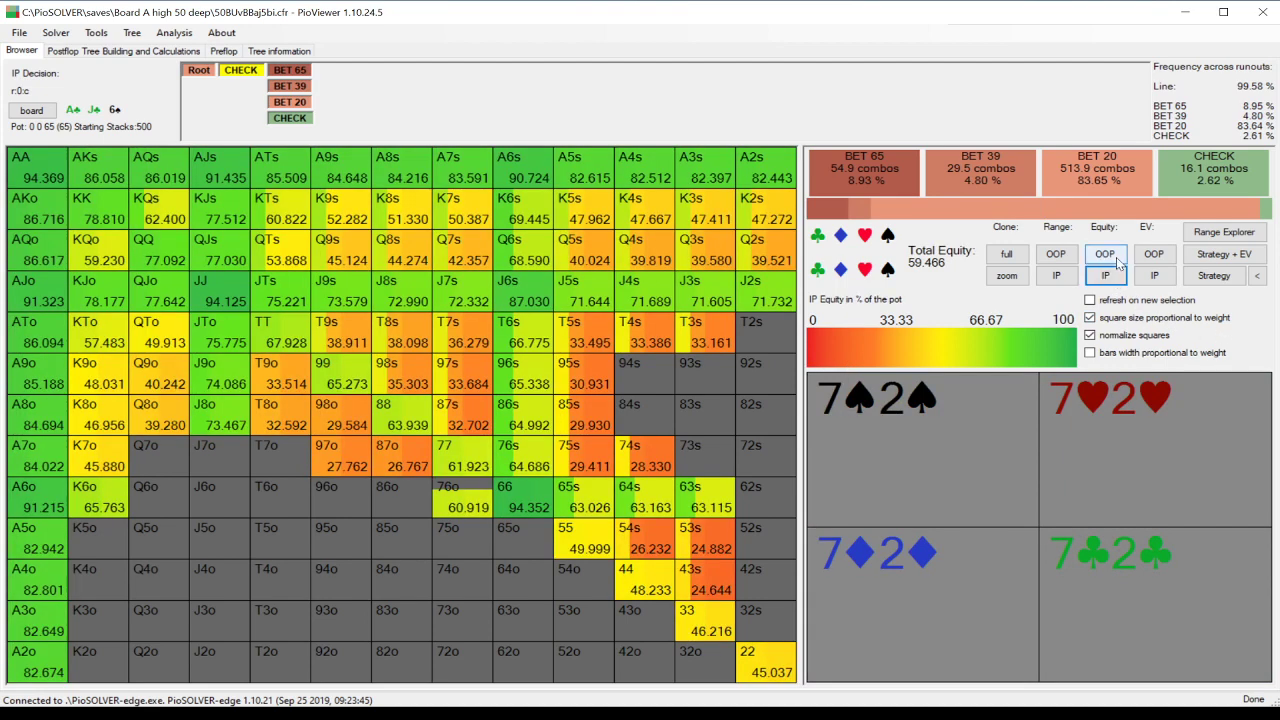
left_click(1104, 254)
left_click(1116, 283)
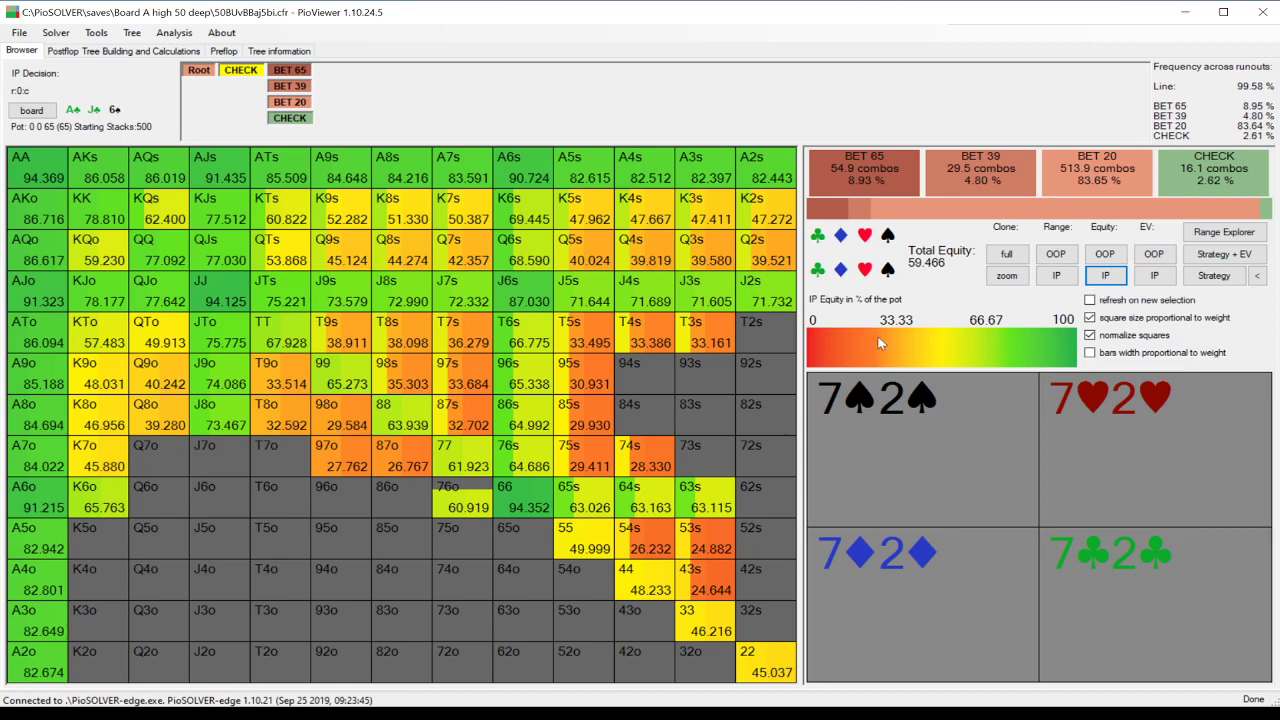
Step: Review the OOP starting range in the 50BUvBBaj5bi.cfr tree parameters, then return to the solved tree browser
left_click(140, 52)
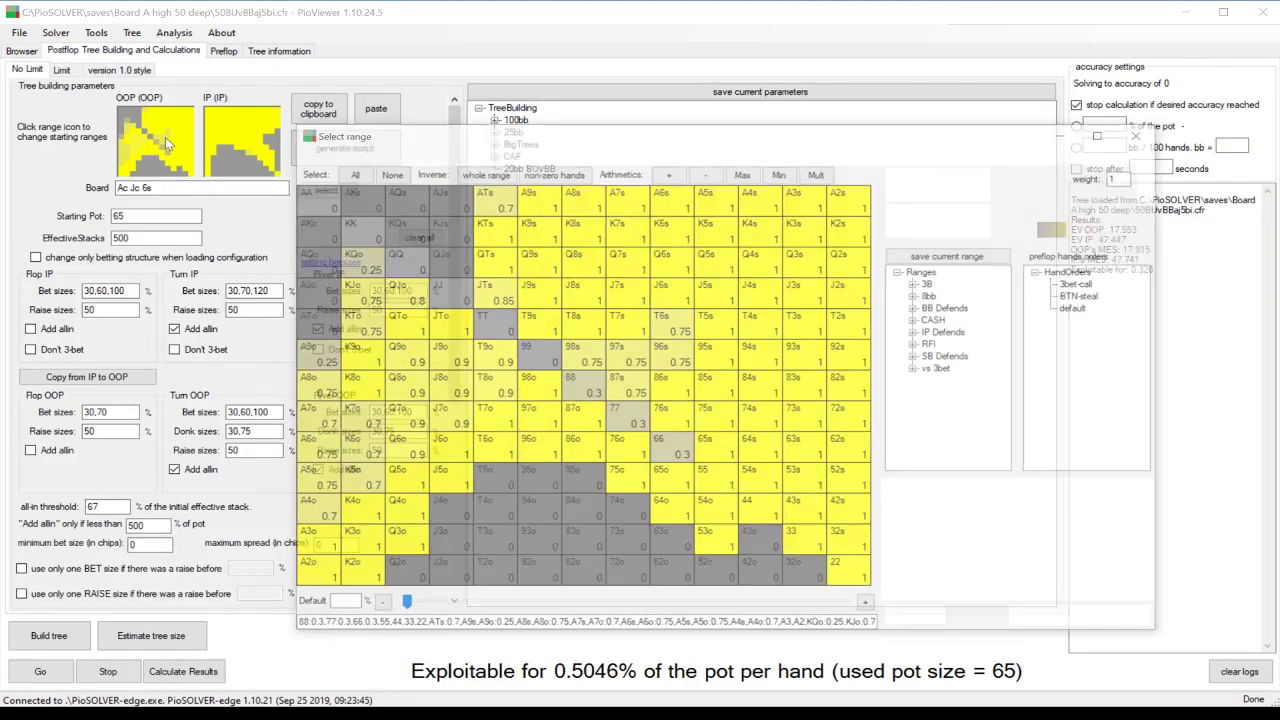
left_click(165, 137)
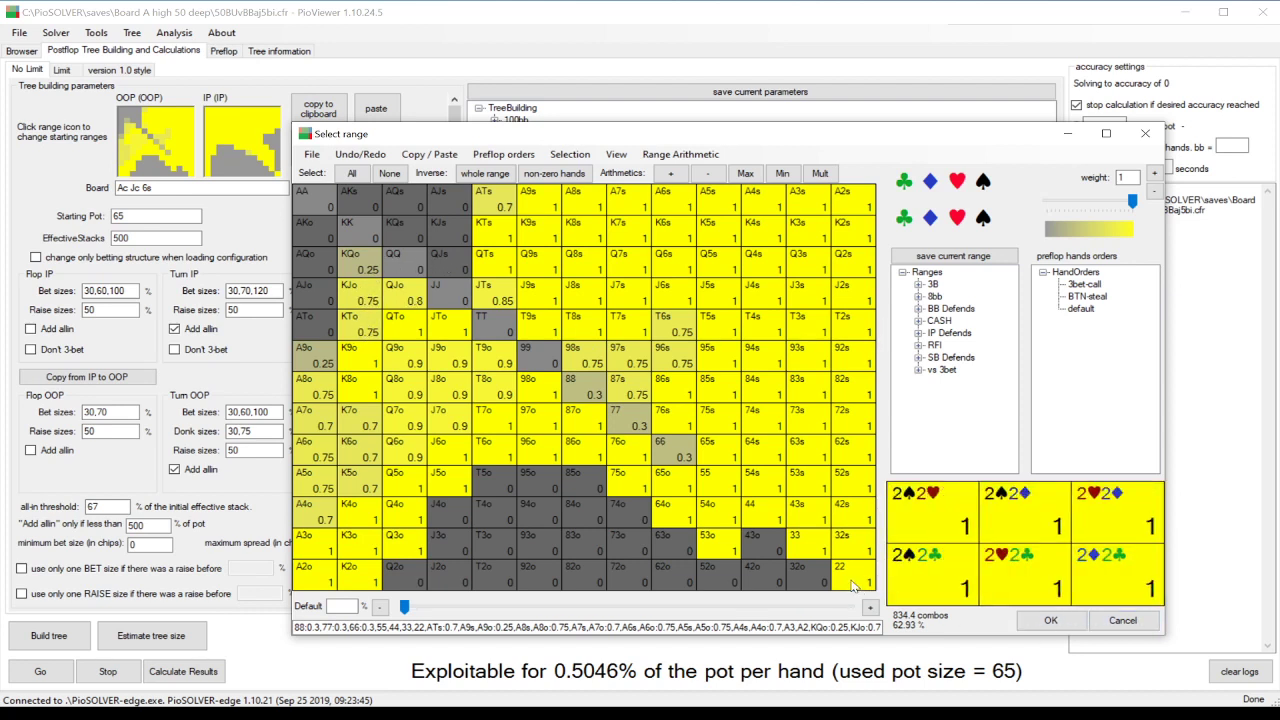
left_click(1049, 621)
left_click(1049, 621)
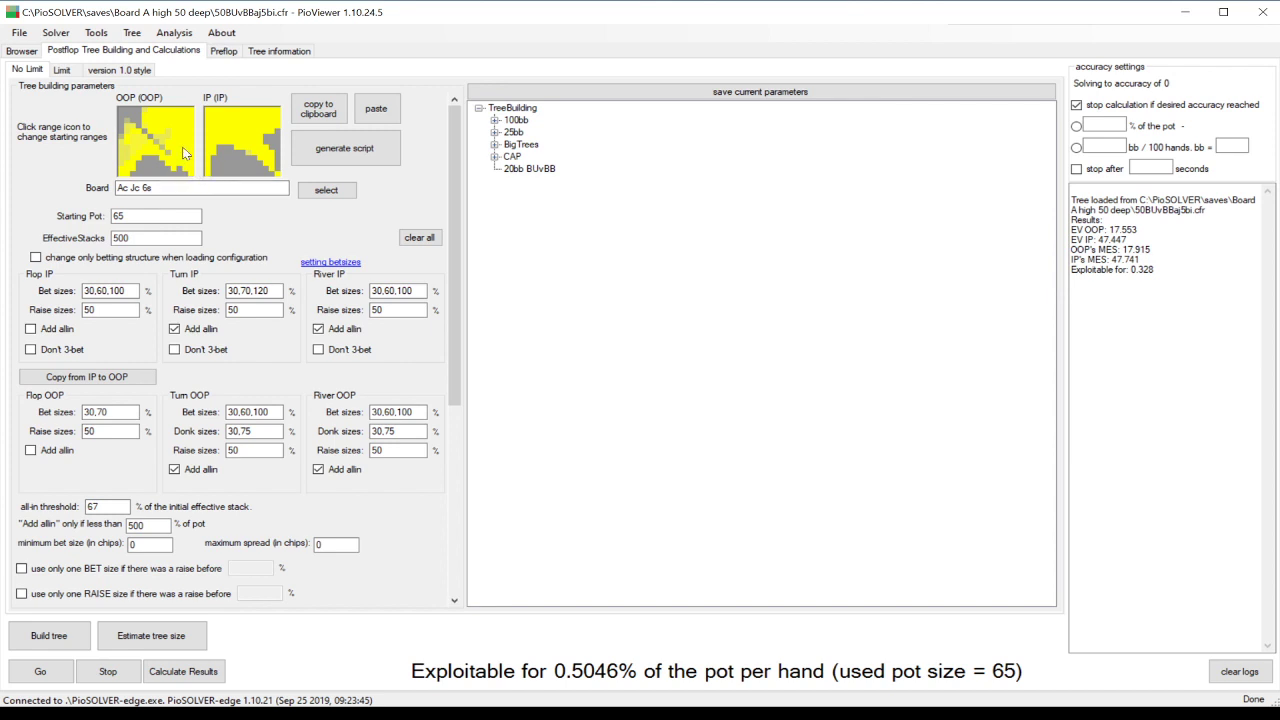
left_click(30, 50)
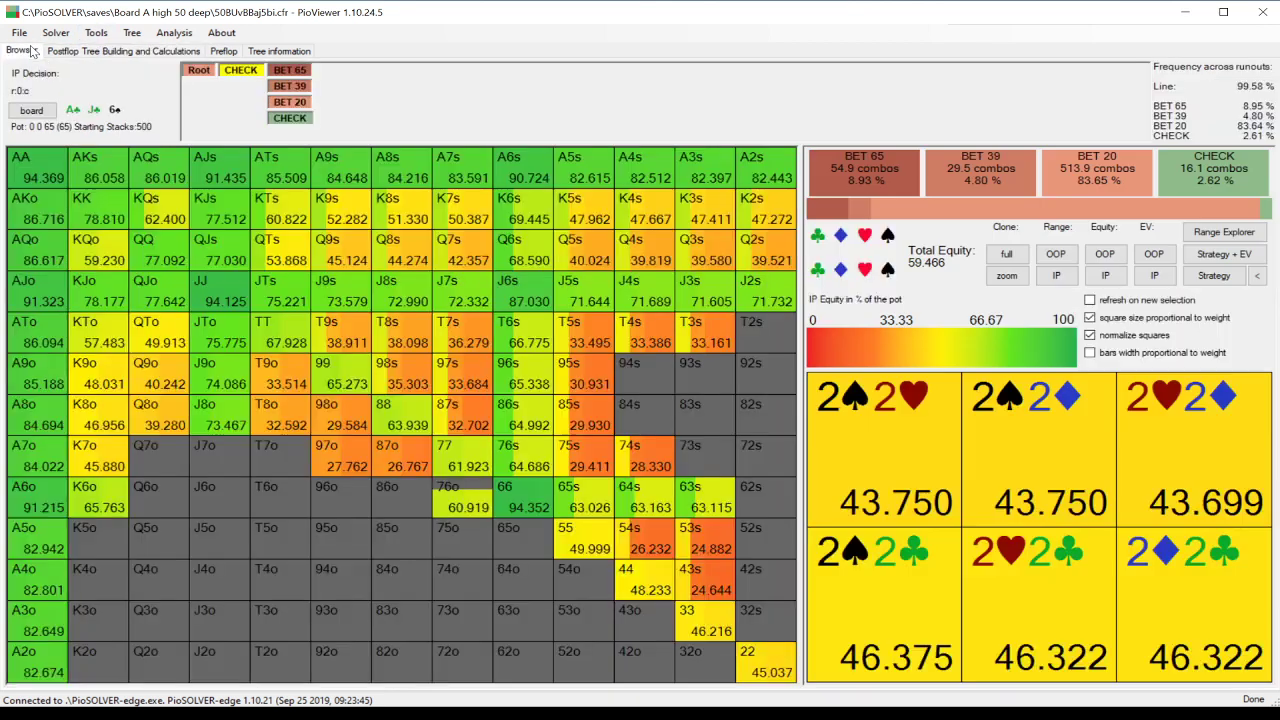
Step: Compare the hand categories of the IP and OOP ranges on the A-J-6 flop in the Range Explorer, then close it
left_click(1224, 232)
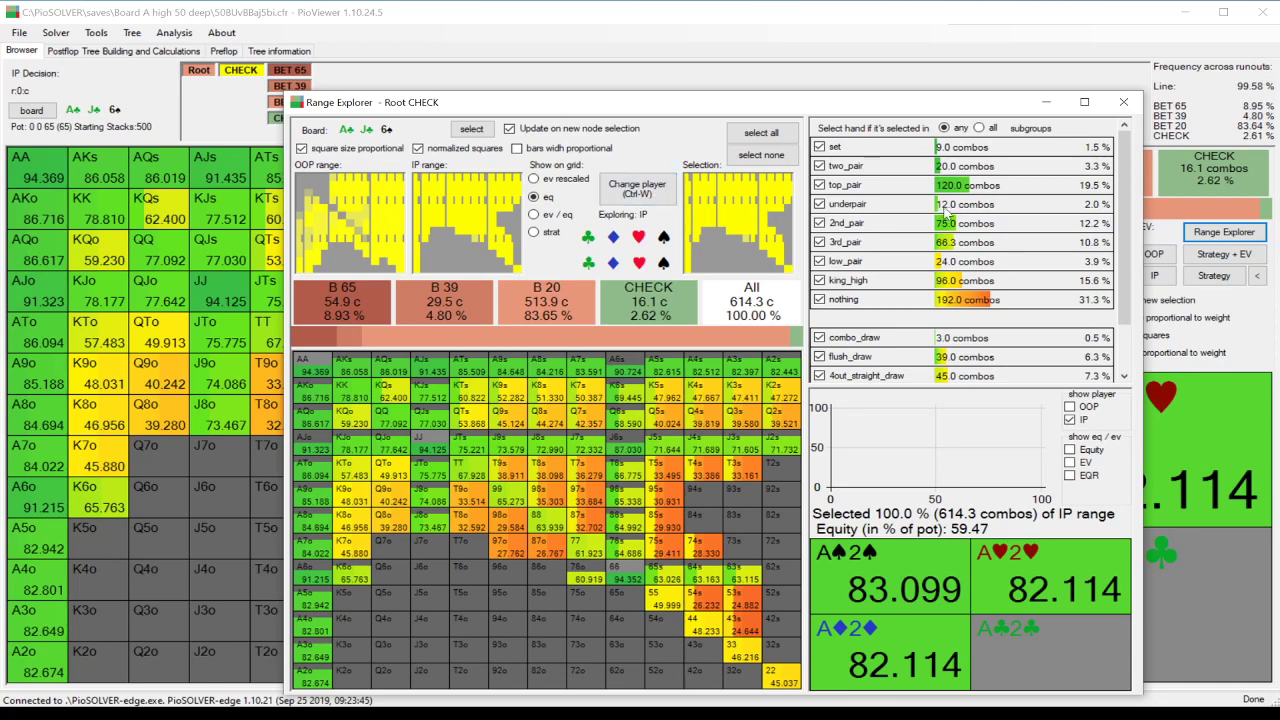
left_click(660, 192)
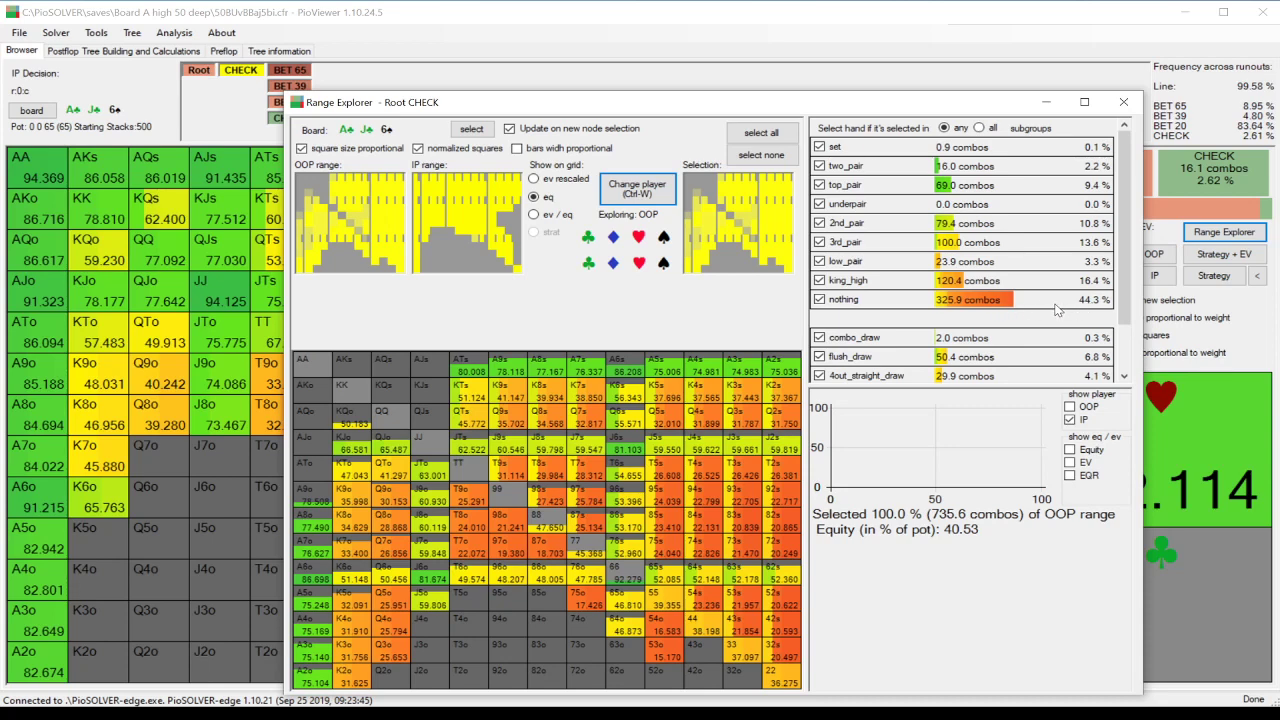
left_click(1122, 106)
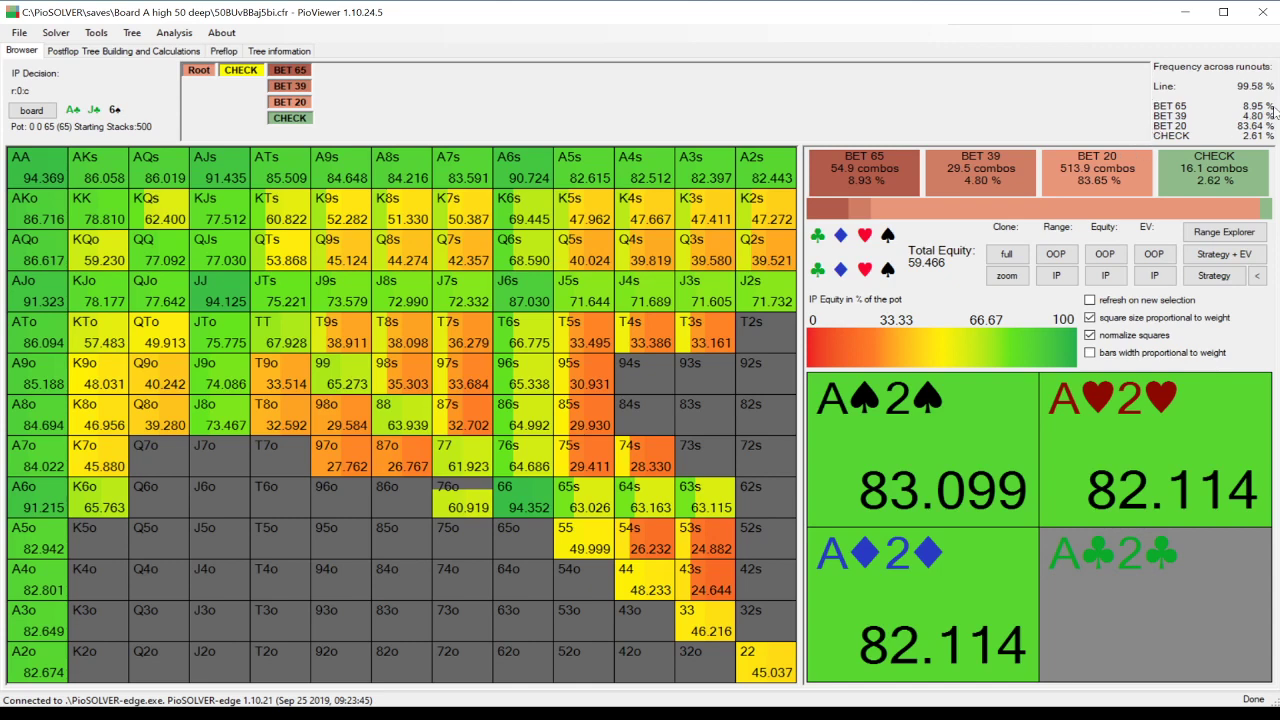
Step: Close the button solve and bring the 50EPvBBaj5bi.cfr window into view, enlarged to nearly fill the screen
left_click(1266, 12)
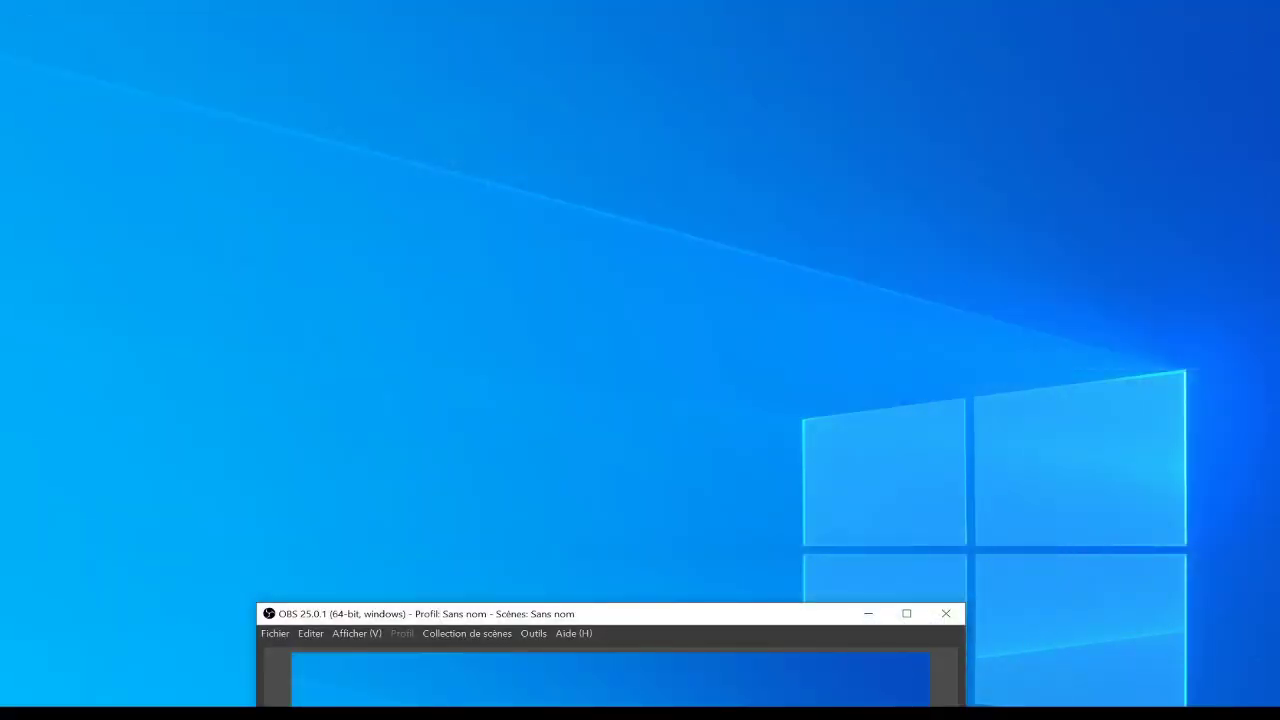
left_click_drag(865, 180, 76, 16)
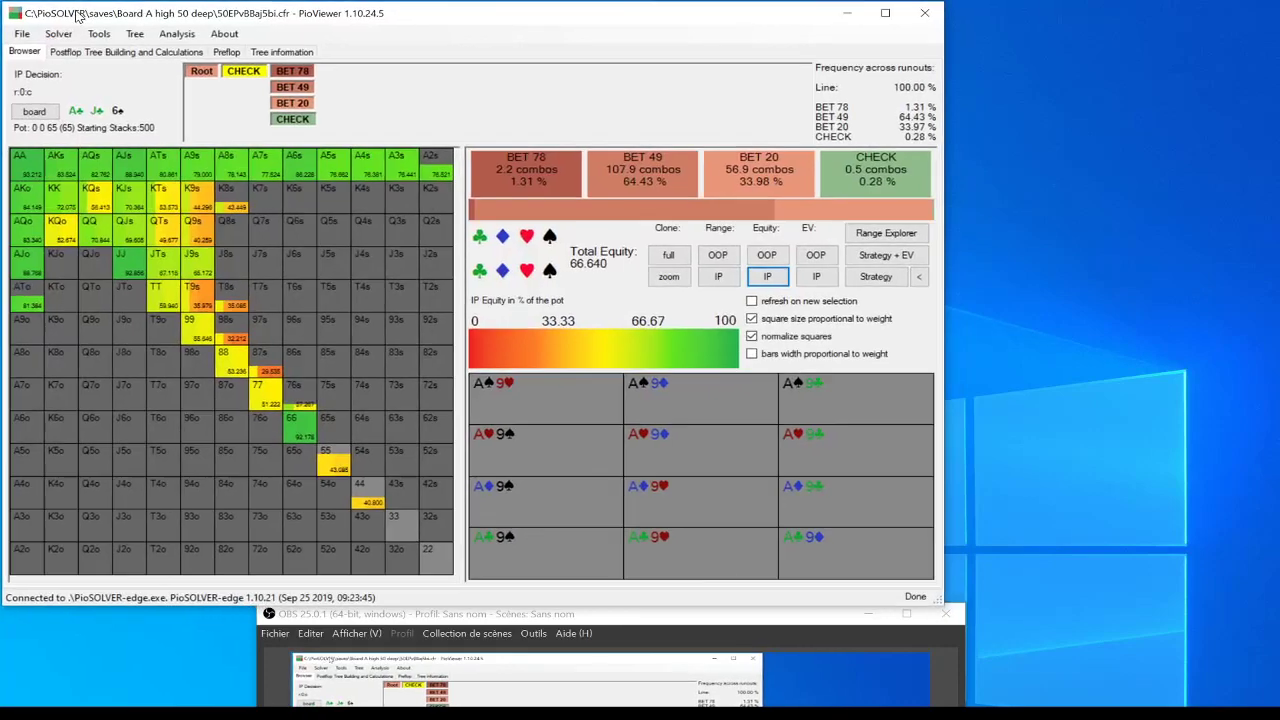
left_click_drag(942, 604, 1279, 709)
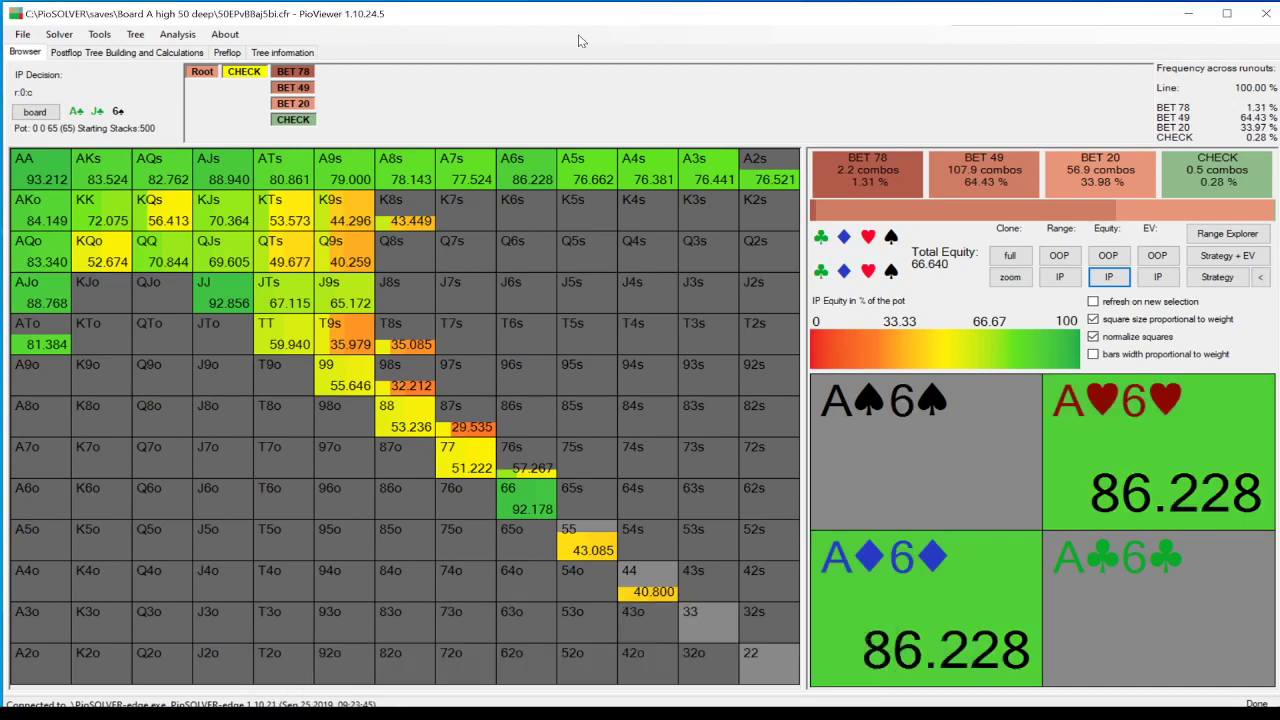
Step: Check the tree building parameters of 50EPvBBaj5bi.cfr, then display IP's strategy with EV after OOP's check
left_click(125, 54)
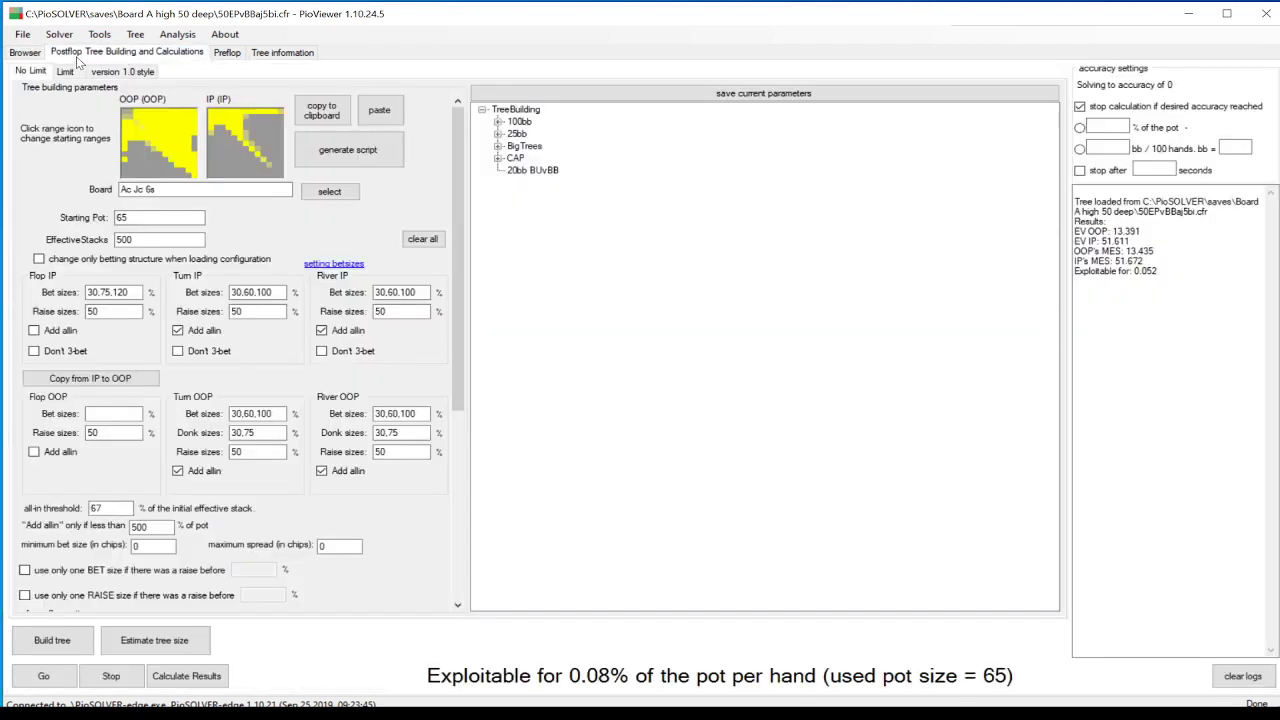
left_click(35, 53)
left_click(1227, 256)
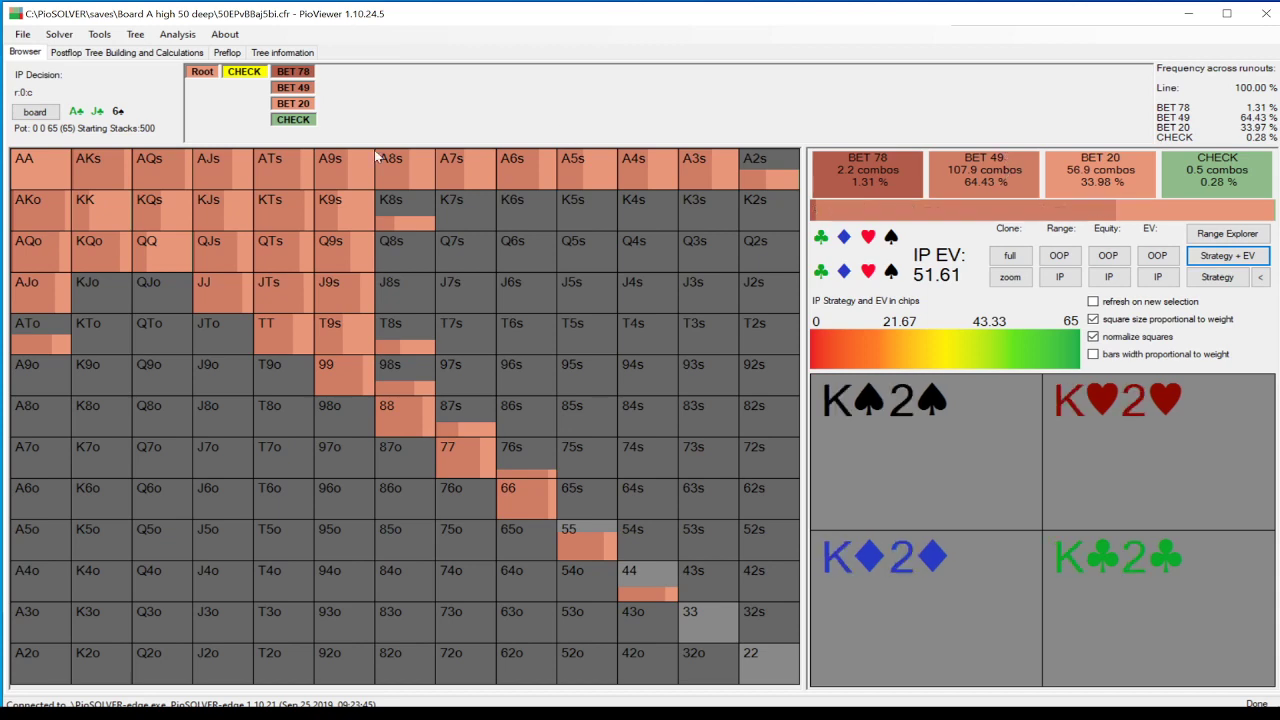
Step: Recheck the early-position solve's tree parameters, then return to the browser and display IP's equity
left_click(108, 53)
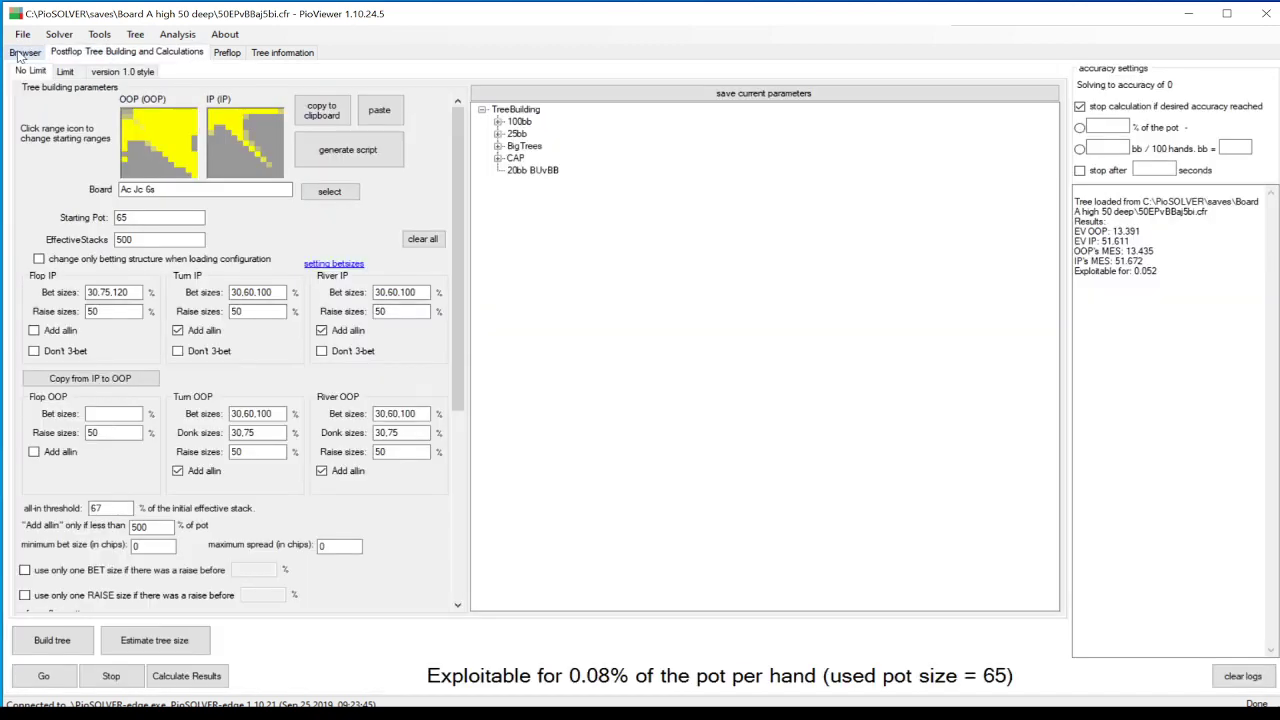
left_click(18, 54)
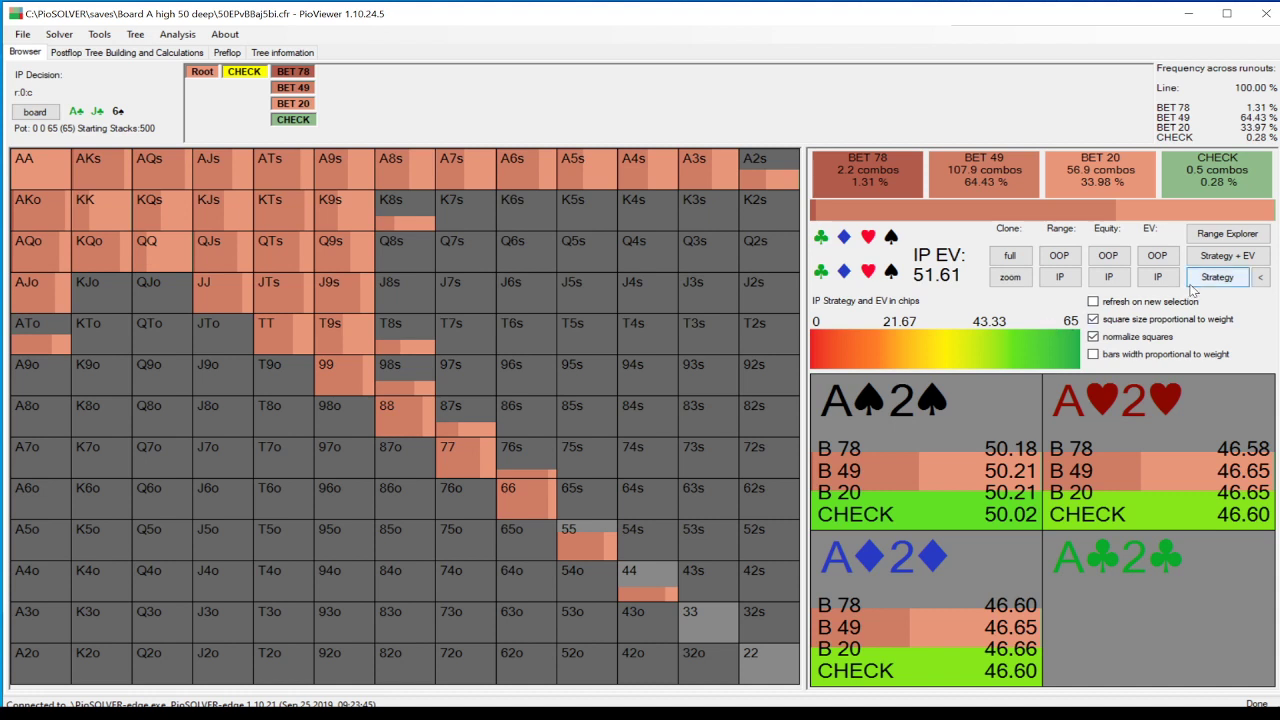
left_click(1110, 278)
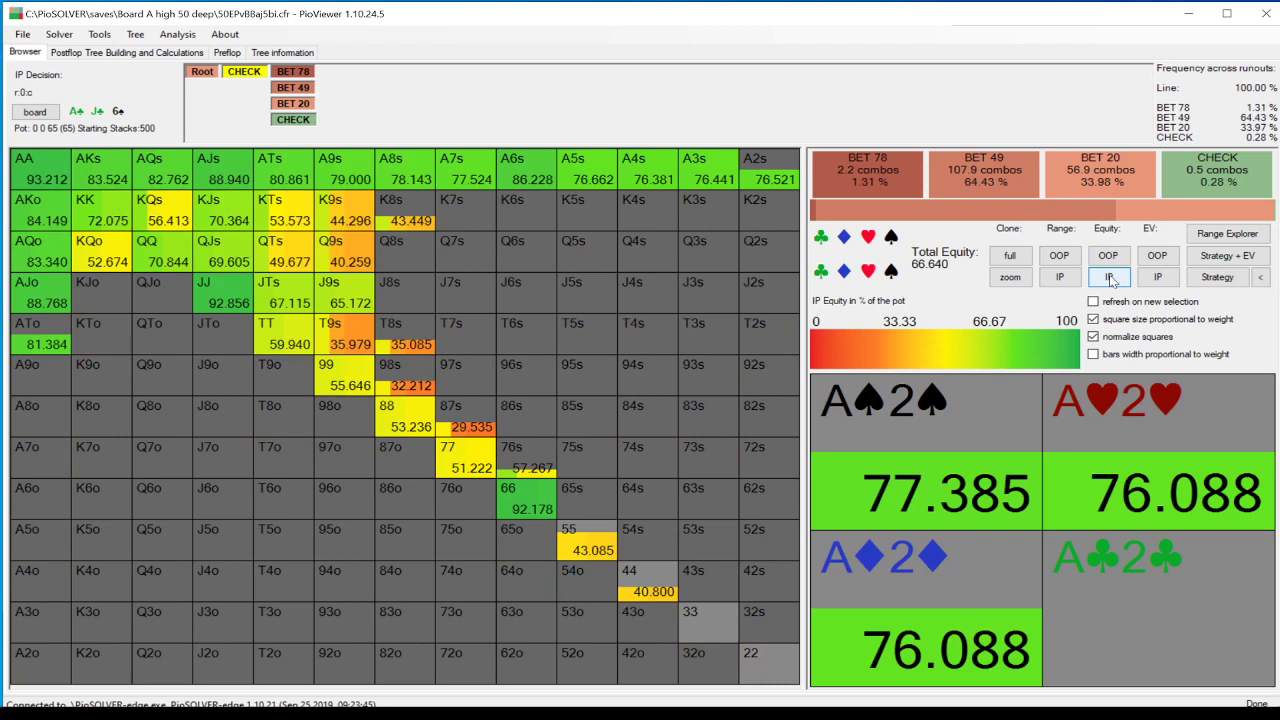
Step: Return to IP's strategy with EV, then compare both players' hand categories on the A-J-6 flop in the Range Explorer and close it
left_click(1110, 281)
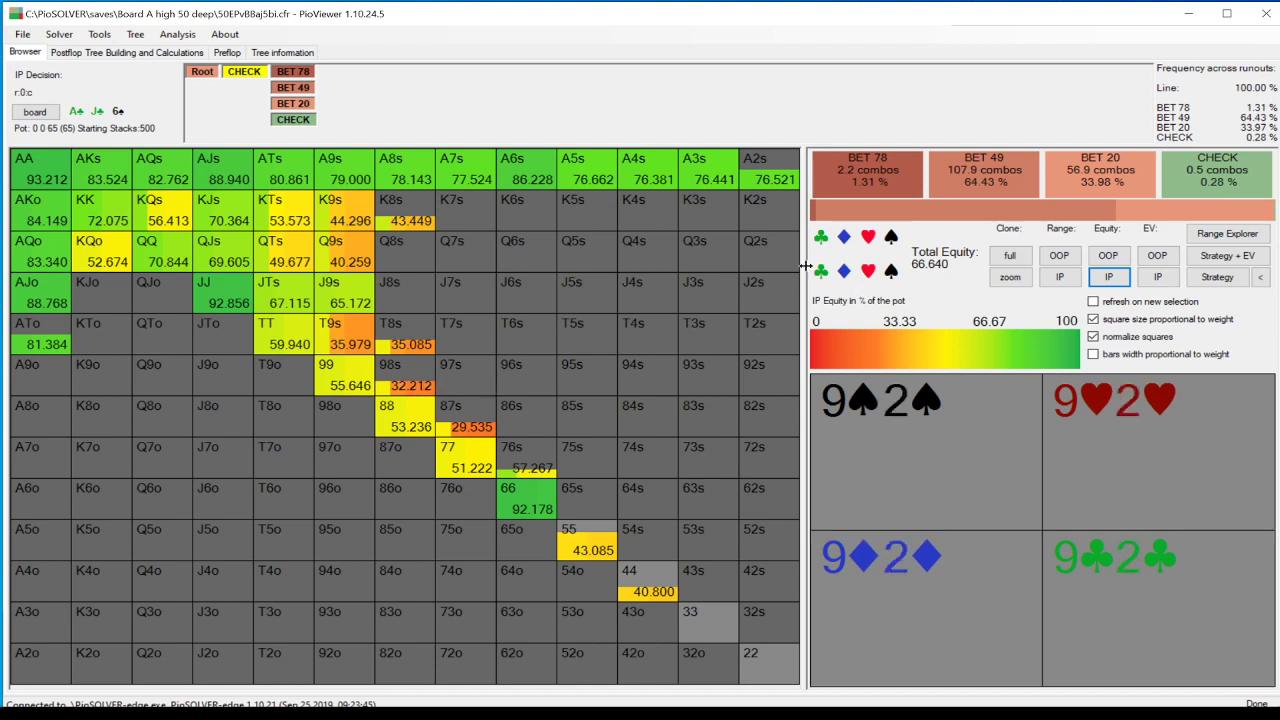
left_click(1243, 261)
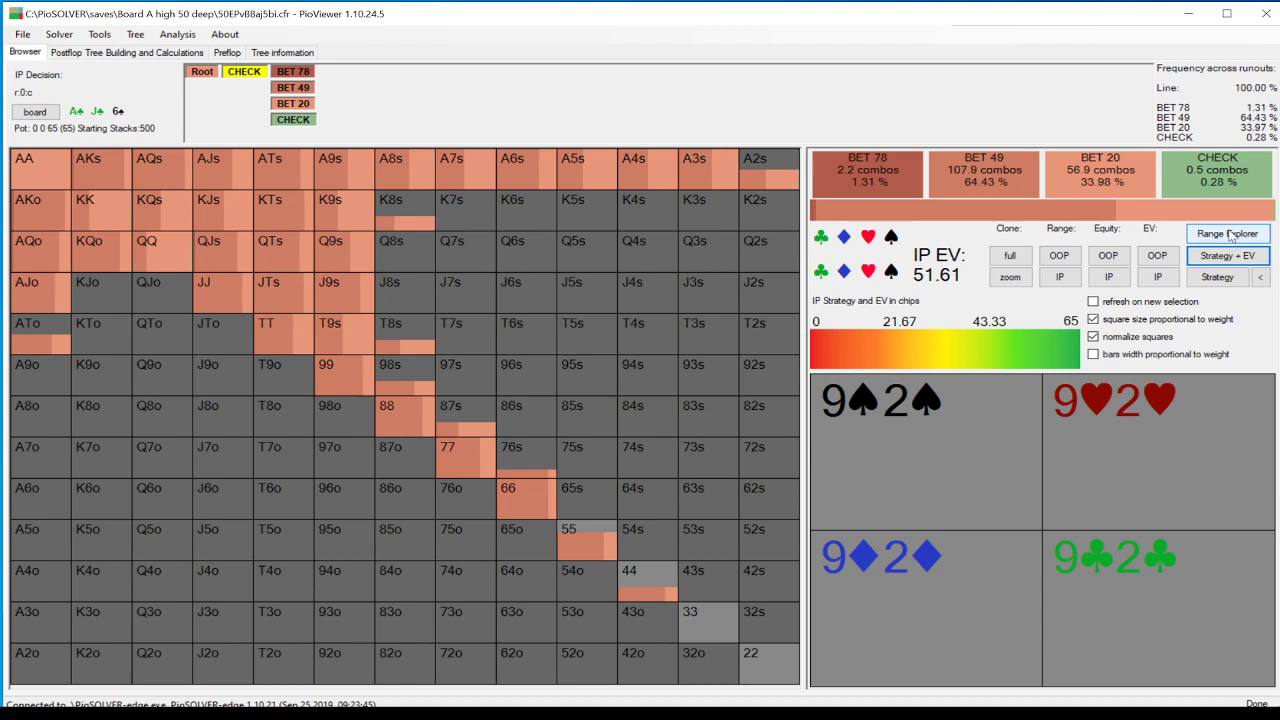
left_click(1230, 235)
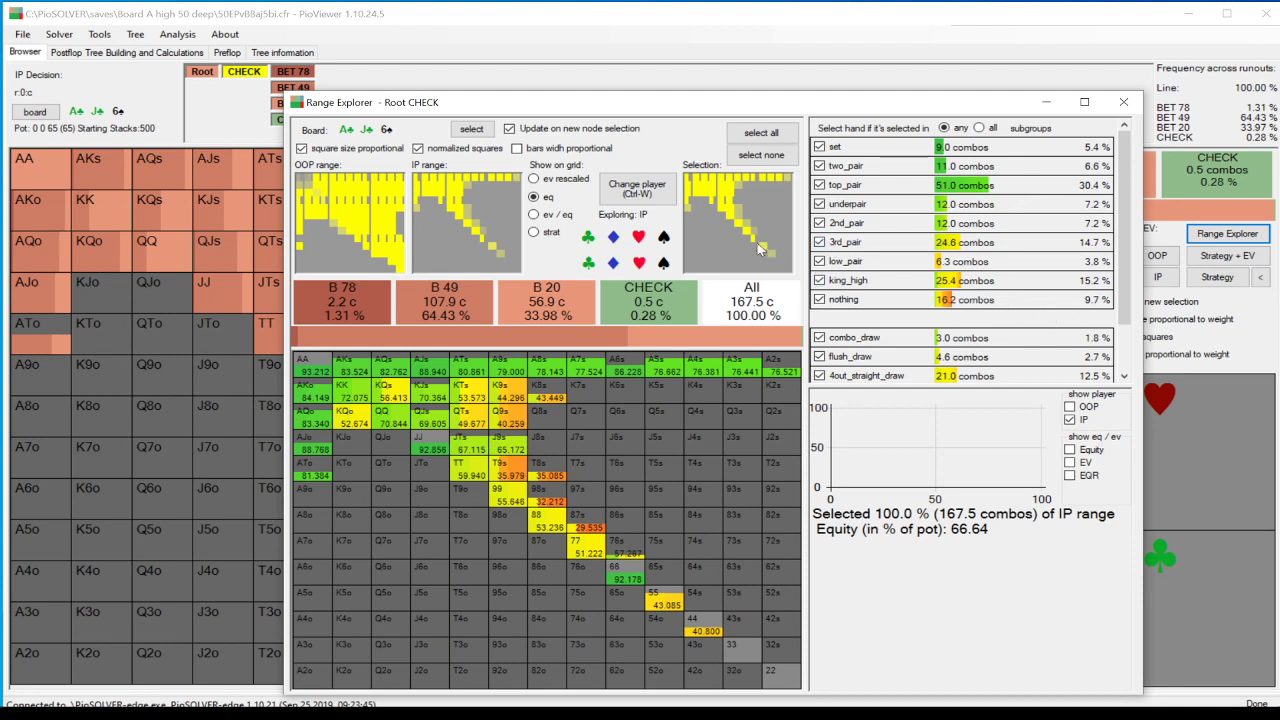
left_click(640, 190)
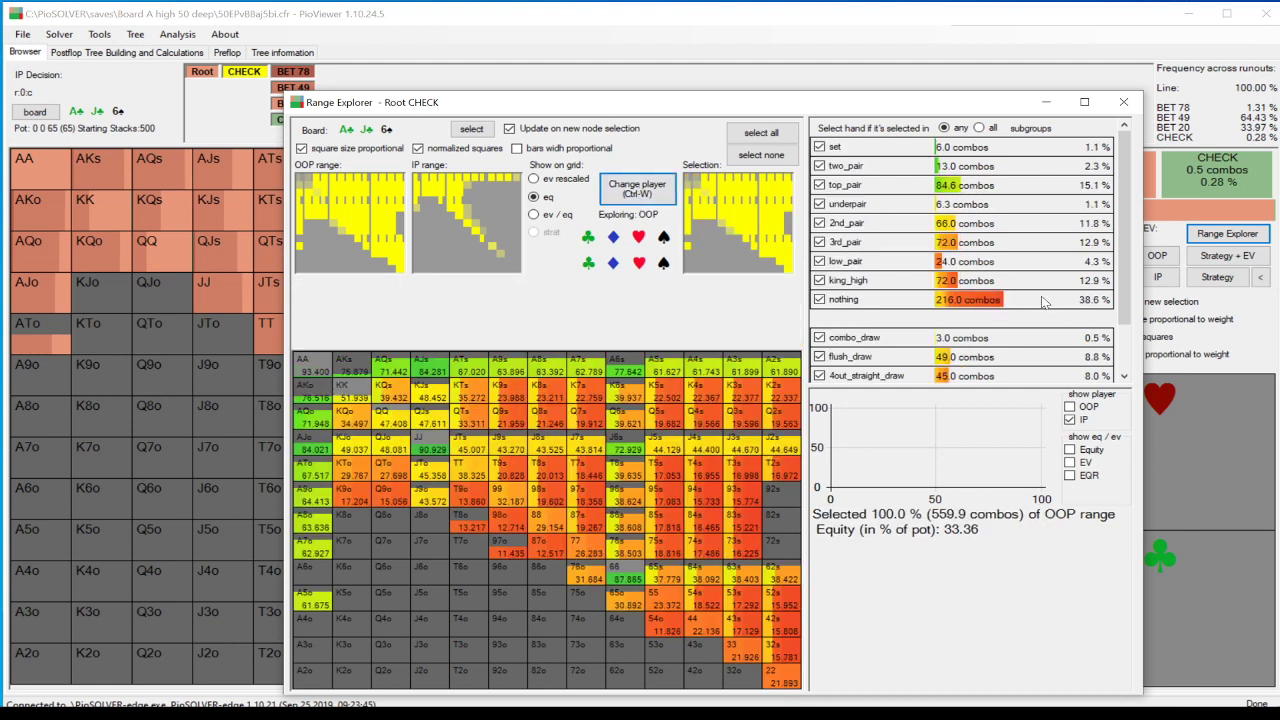
left_click(1117, 105)
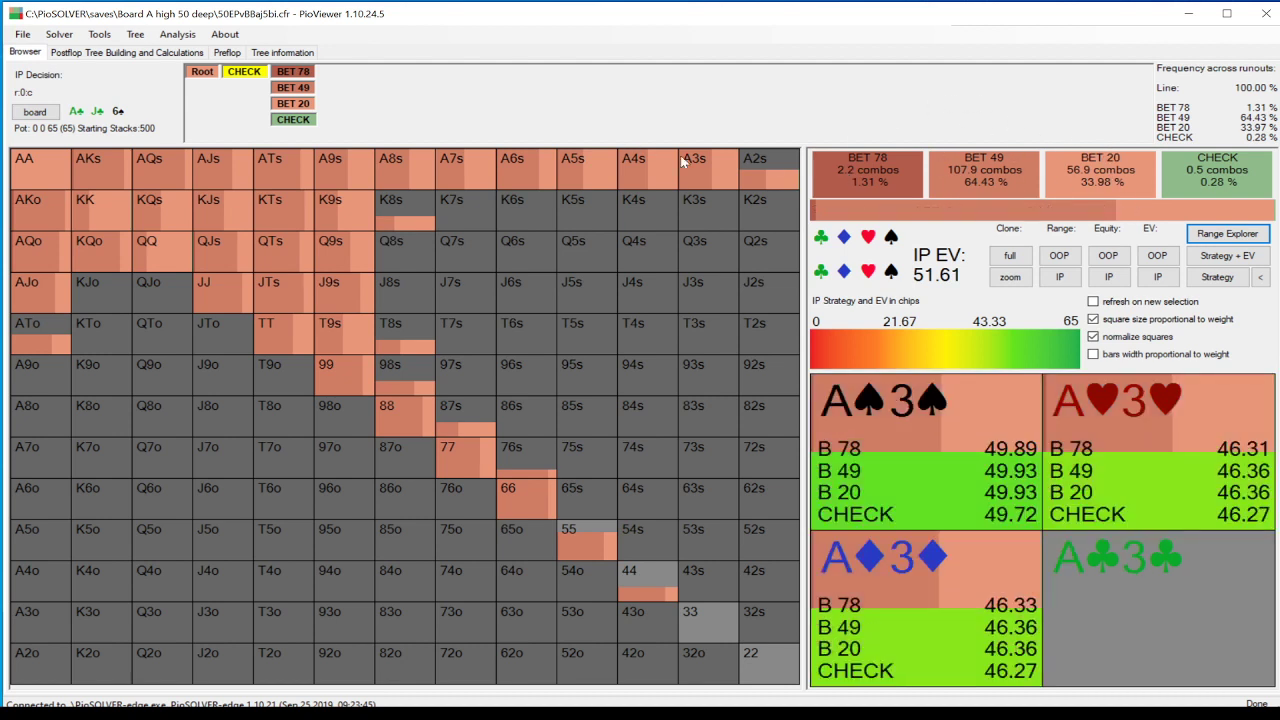
Step: Display OOP's strategy with EV facing IP's bet of 49 on the A-J-6 flop
left_click(293, 88)
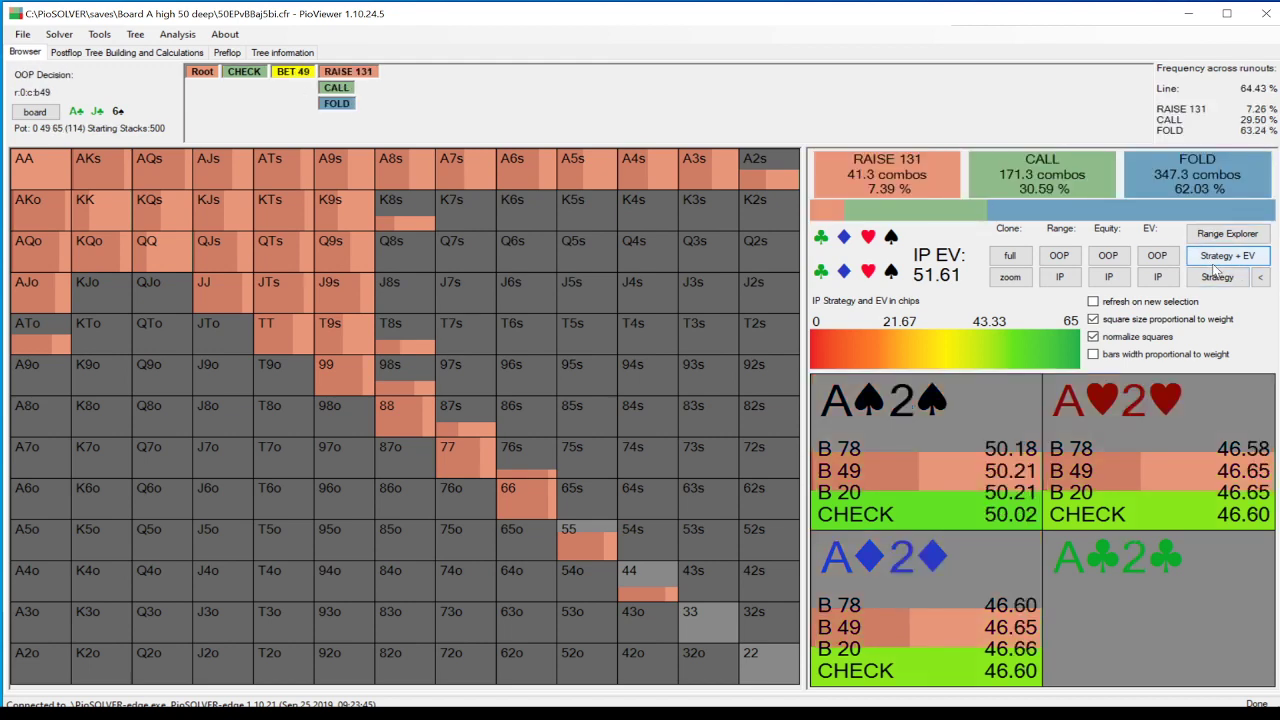
mouse_move(925, 190)
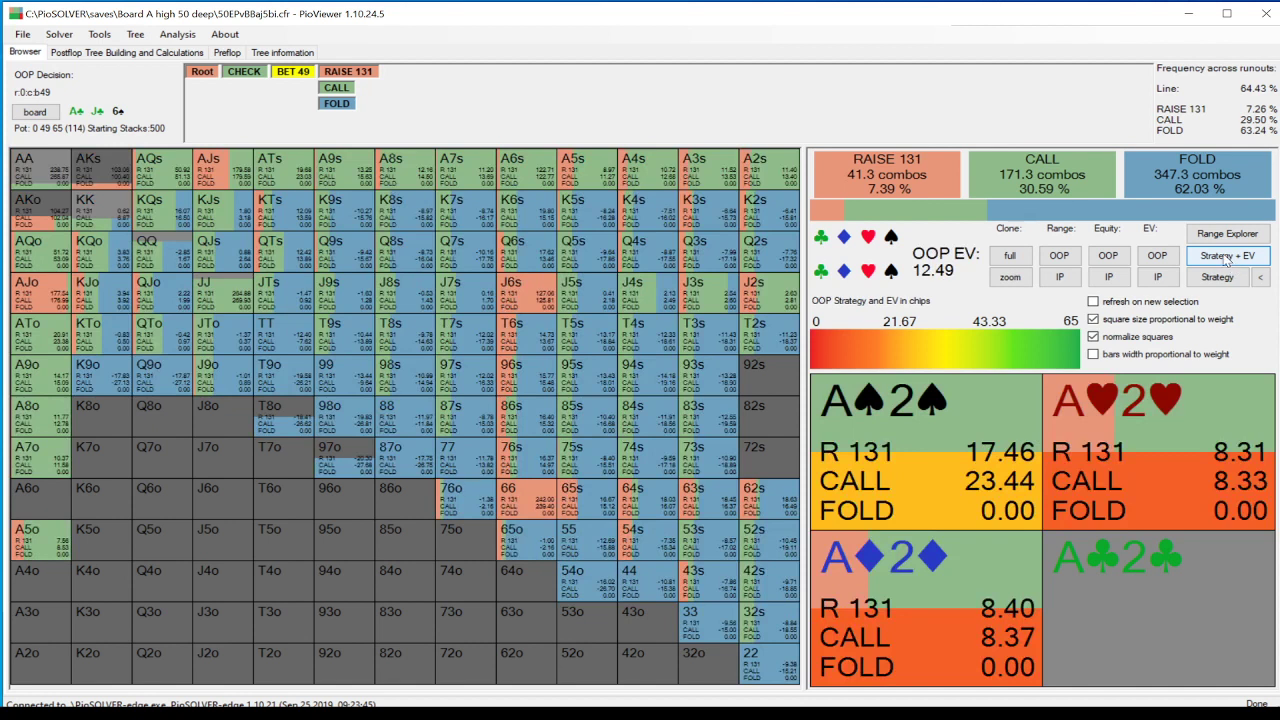
left_click(1228, 257)
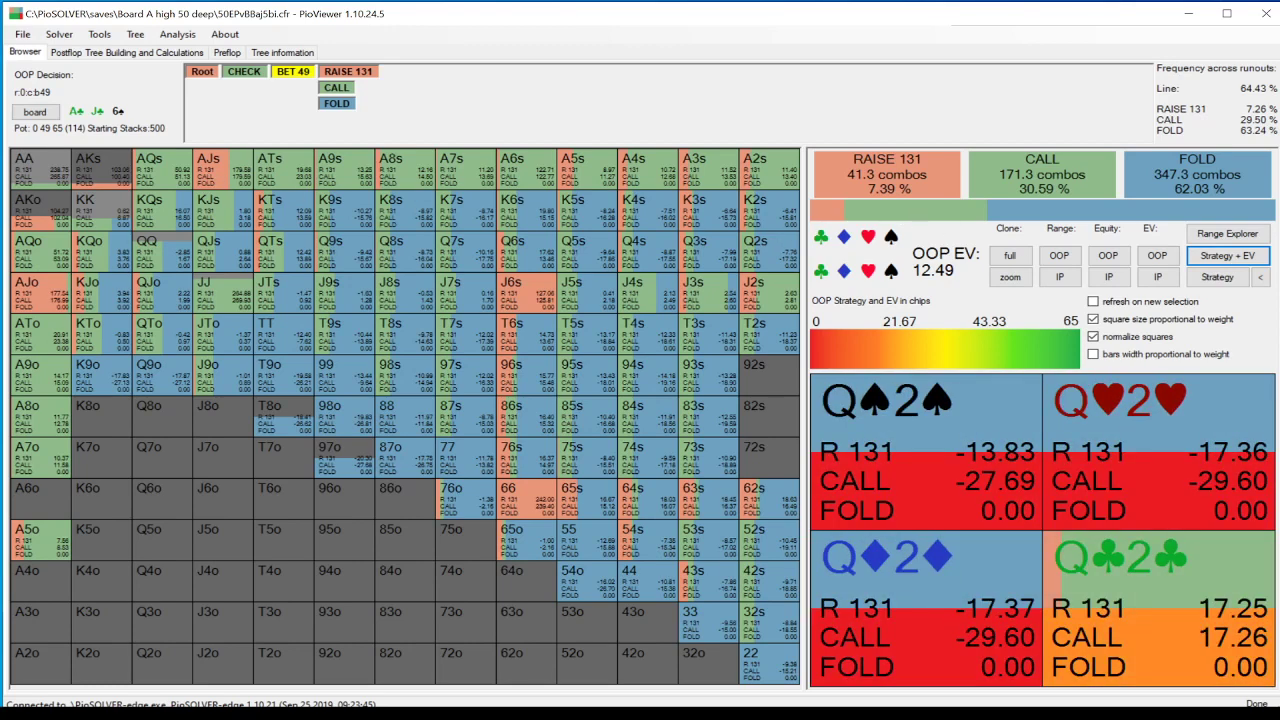
mouse_move(880, 160)
Step: Close the early-position solve and bring the 50BUvBBA45r.cfr window into view, enlarged to nearly fill the screen
left_click(1265, 13)
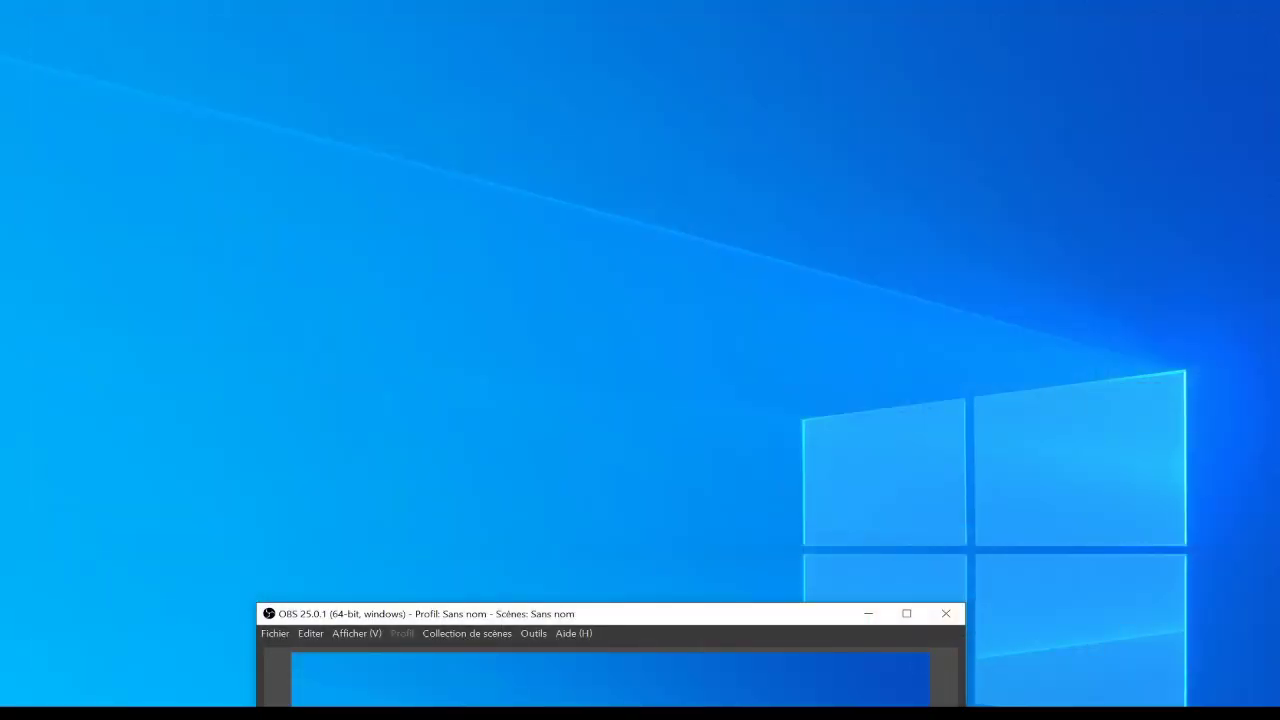
left_click_drag(1279, 230, 240, 17)
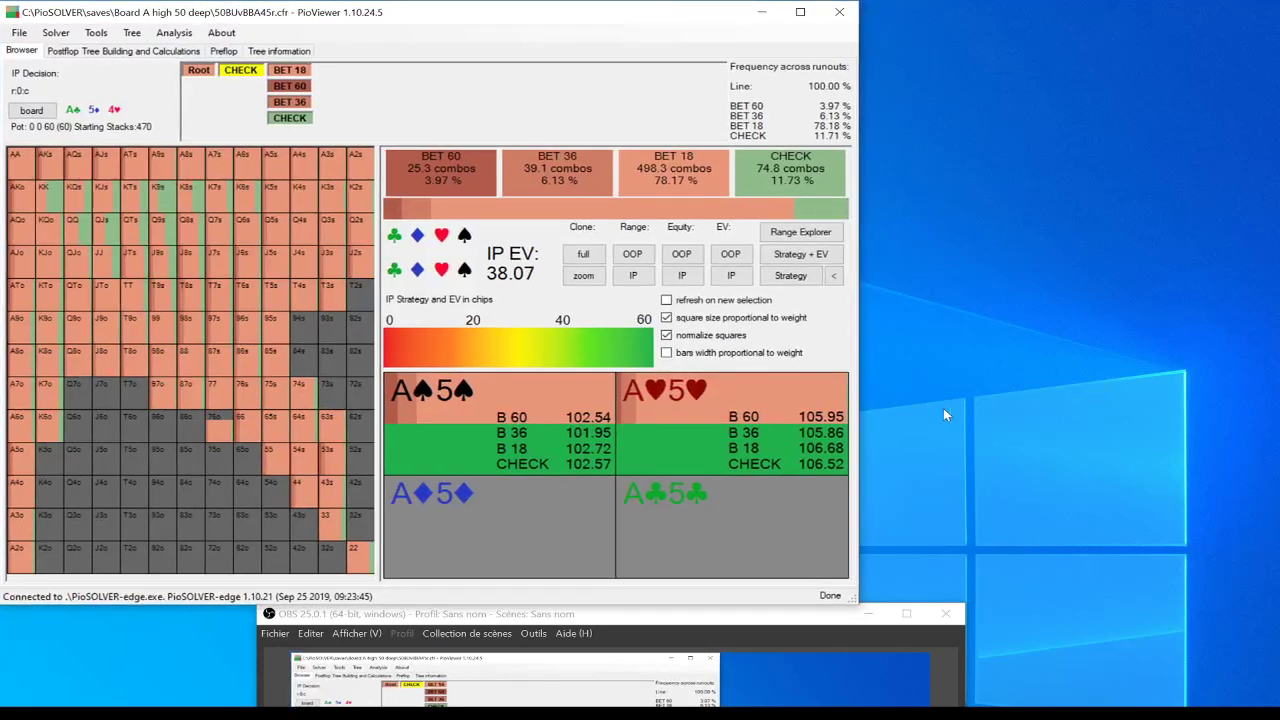
left_click_drag(855, 603, 1266, 701)
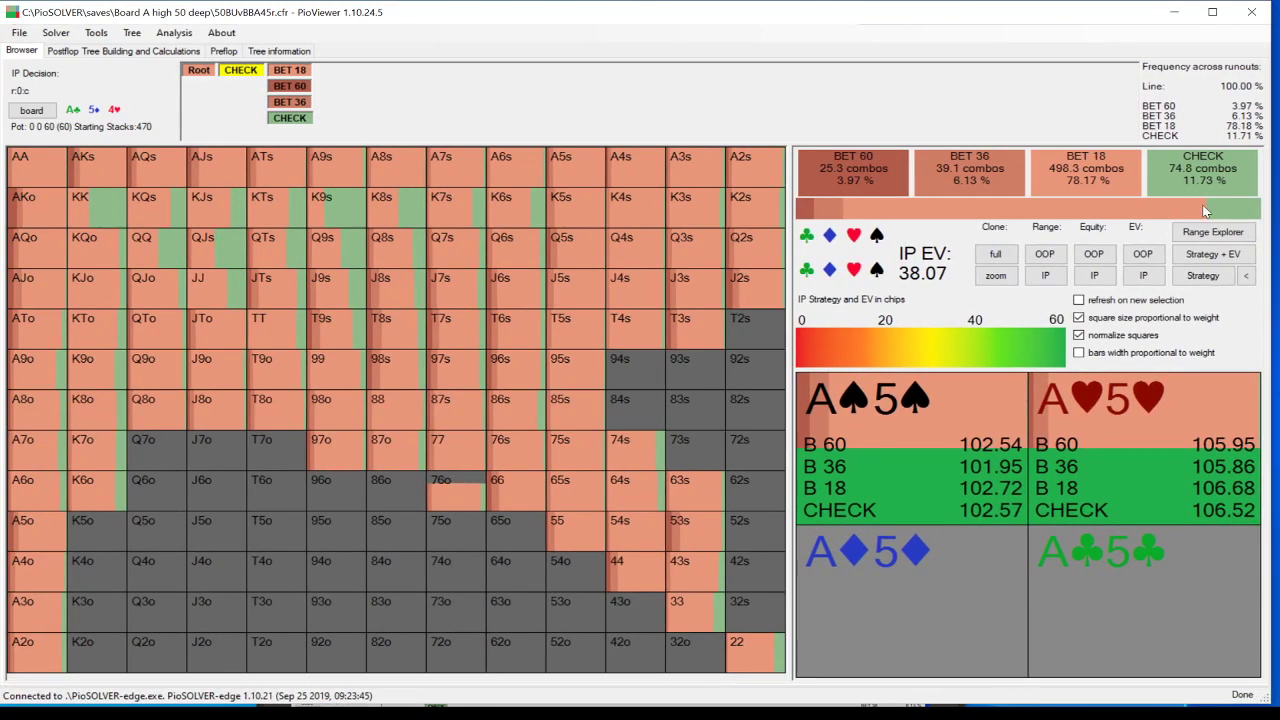
mouse_move(1210, 175)
left_click_drag(1266, 700, 1277, 707)
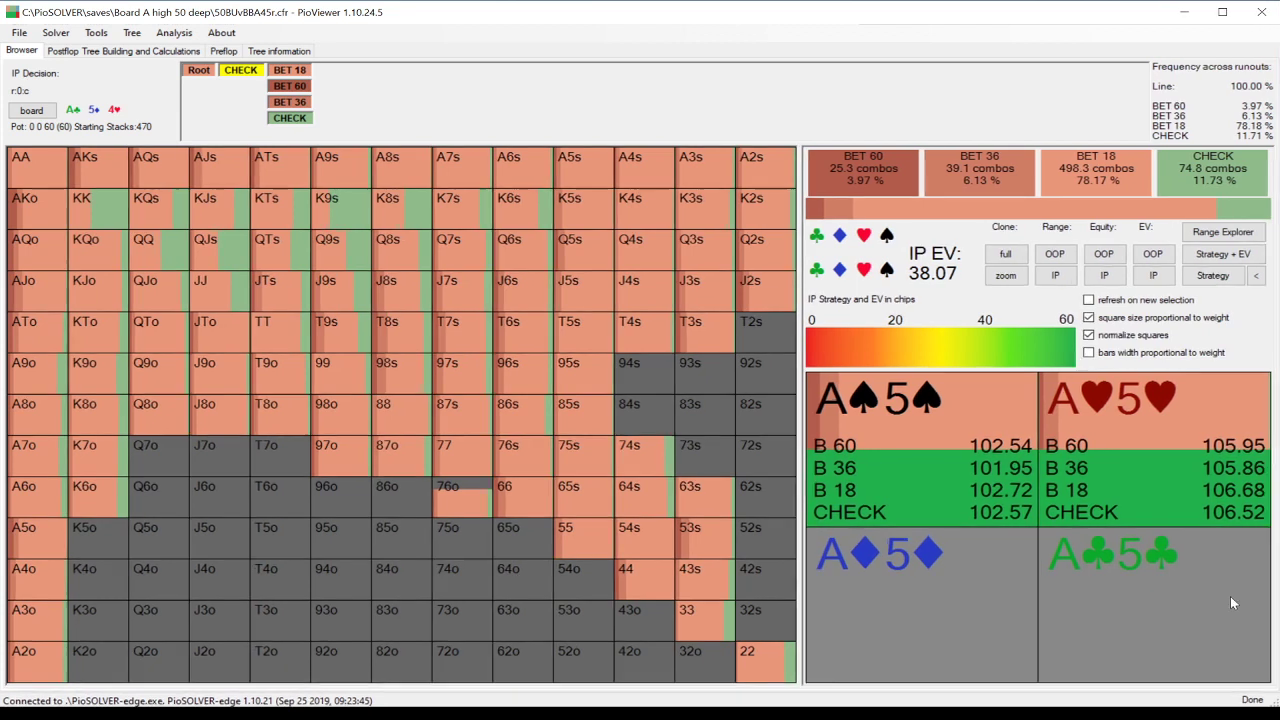
Step: Compare IP's and OOP's equity on the A-5-4 flop after the check, then return to IP's strategy with EV
mouse_move(1213, 170)
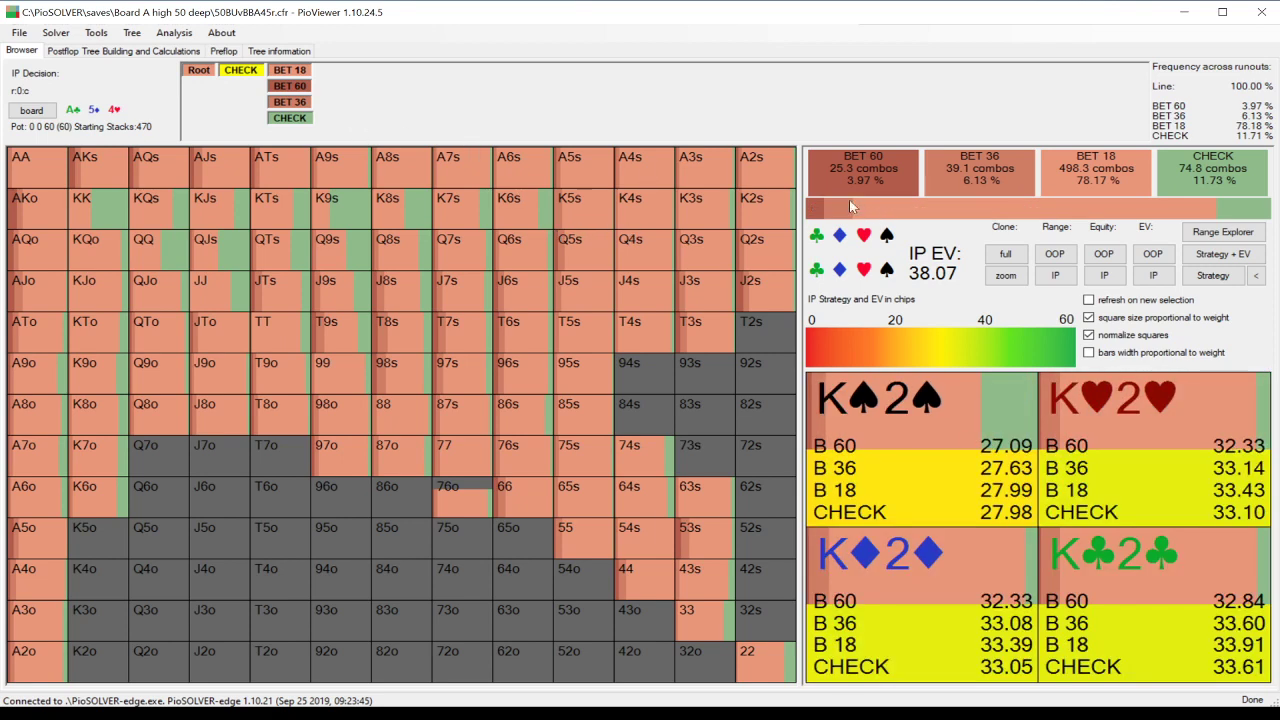
left_click(1112, 282)
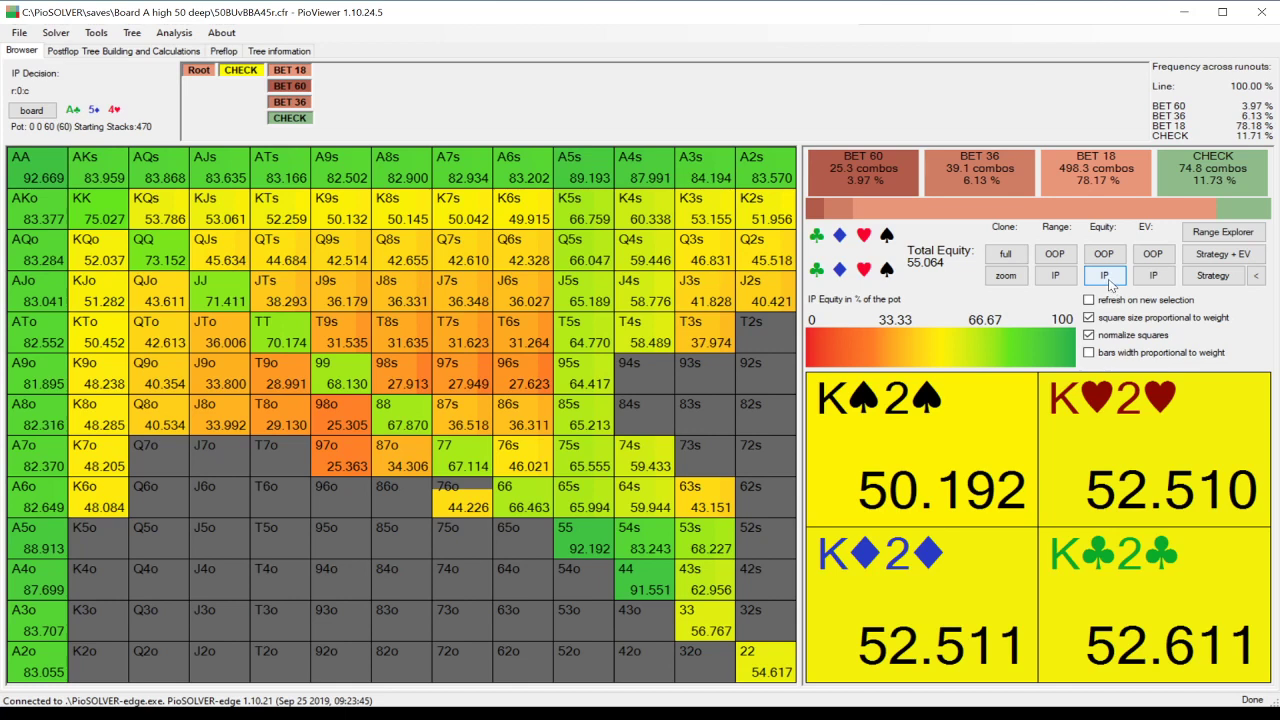
left_click(1103, 254)
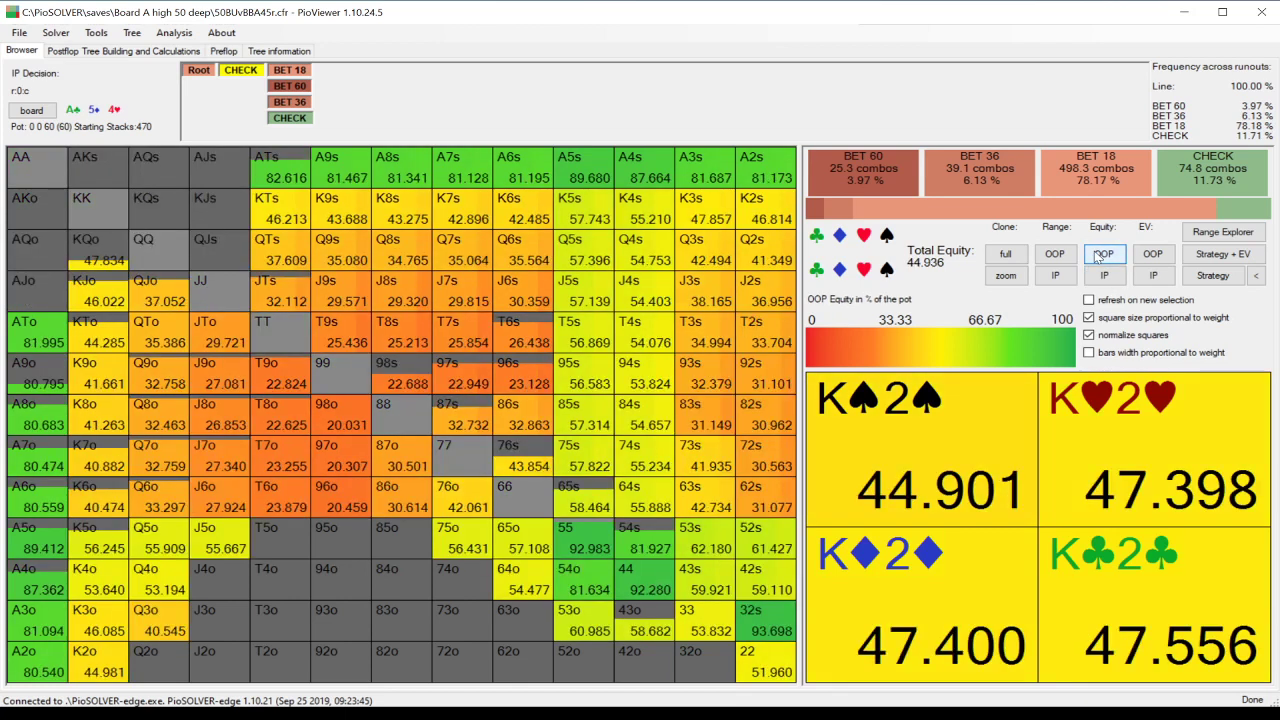
left_click(1102, 277)
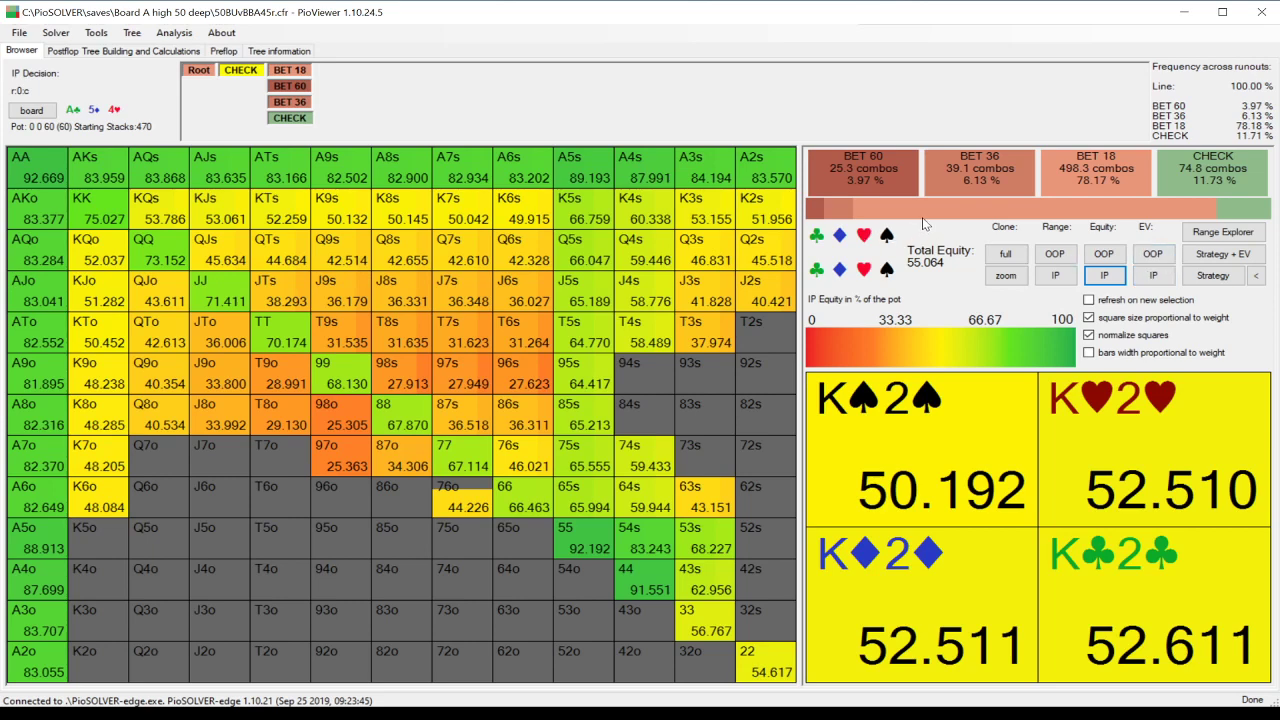
left_click(1235, 257)
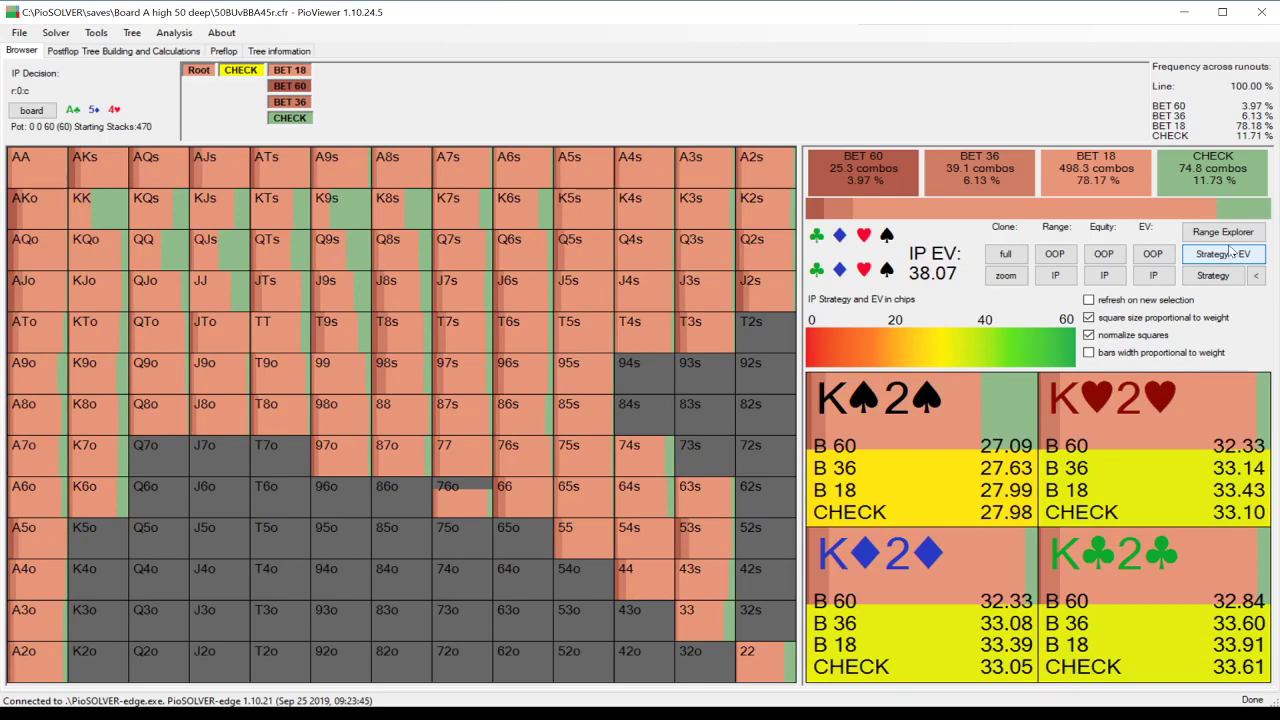
Step: Compare the hand categories of the IP and OOP ranges on the A-5-4 flop in the Range Explorer, then close it
left_click(1224, 232)
left_click_drag(1111, 622, 753, 91)
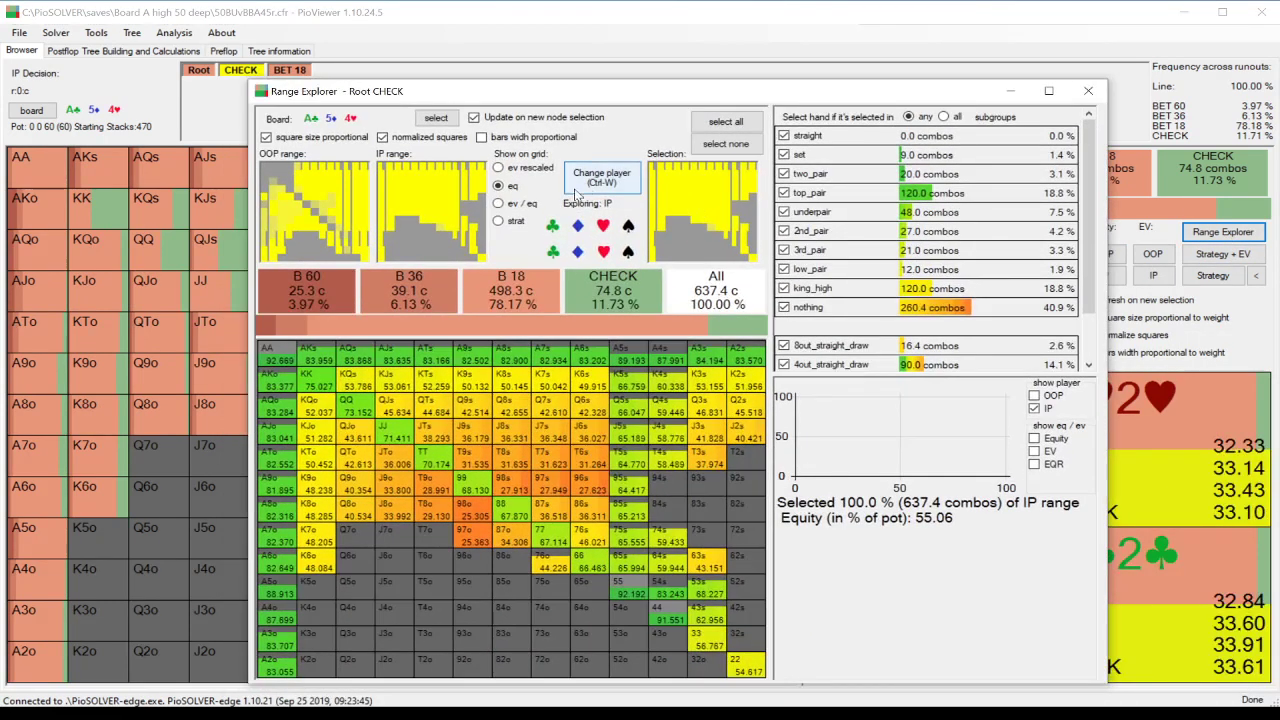
left_click(612, 180)
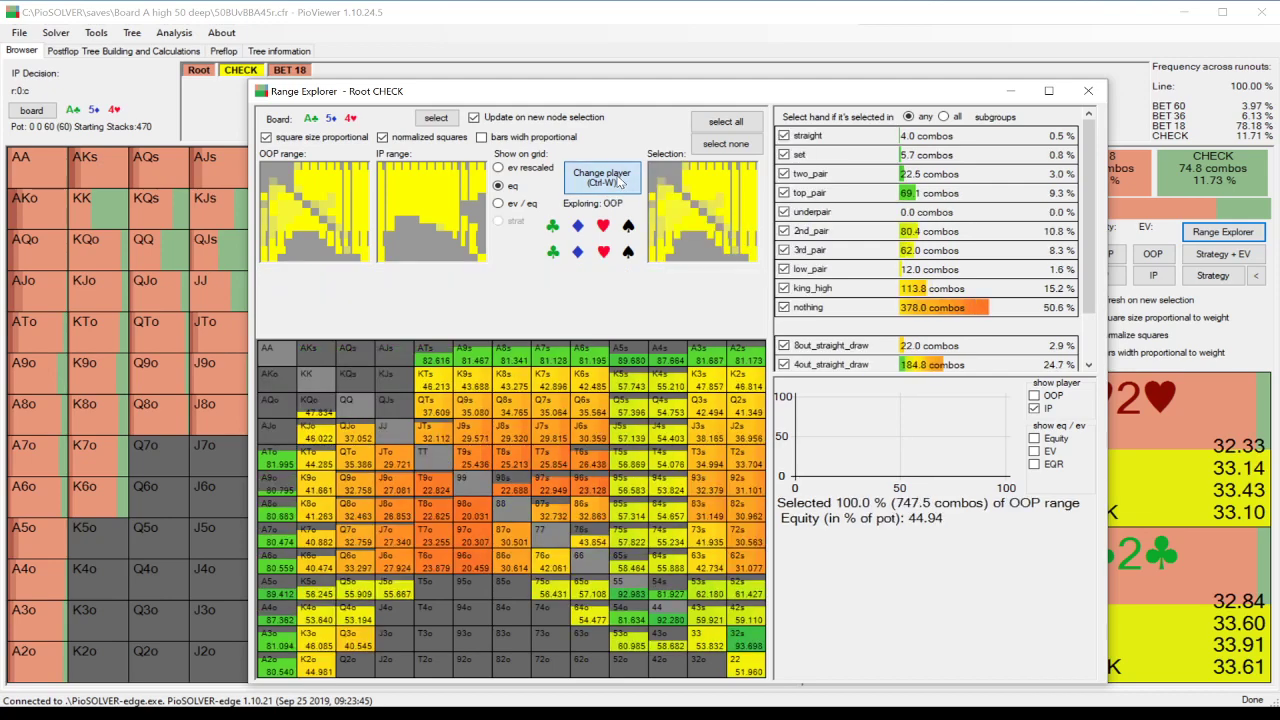
left_click(617, 180)
left_click(617, 180)
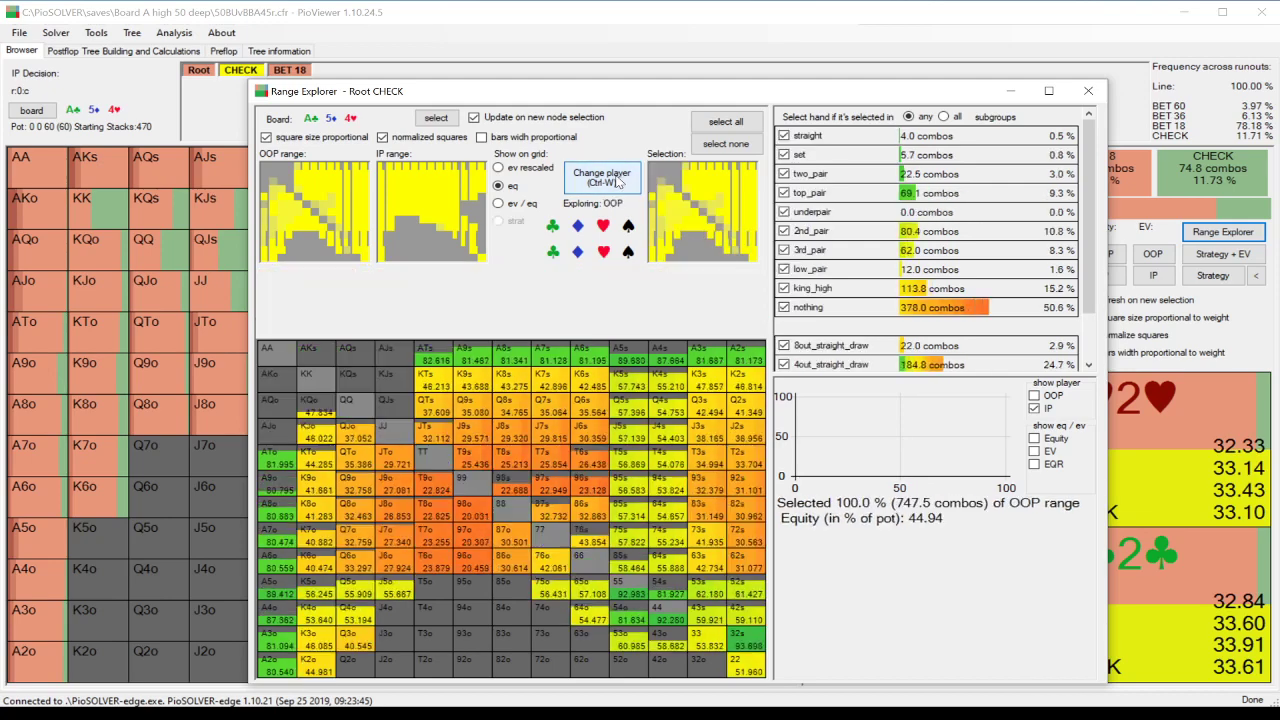
left_click_drag(661, 91, 674, 100)
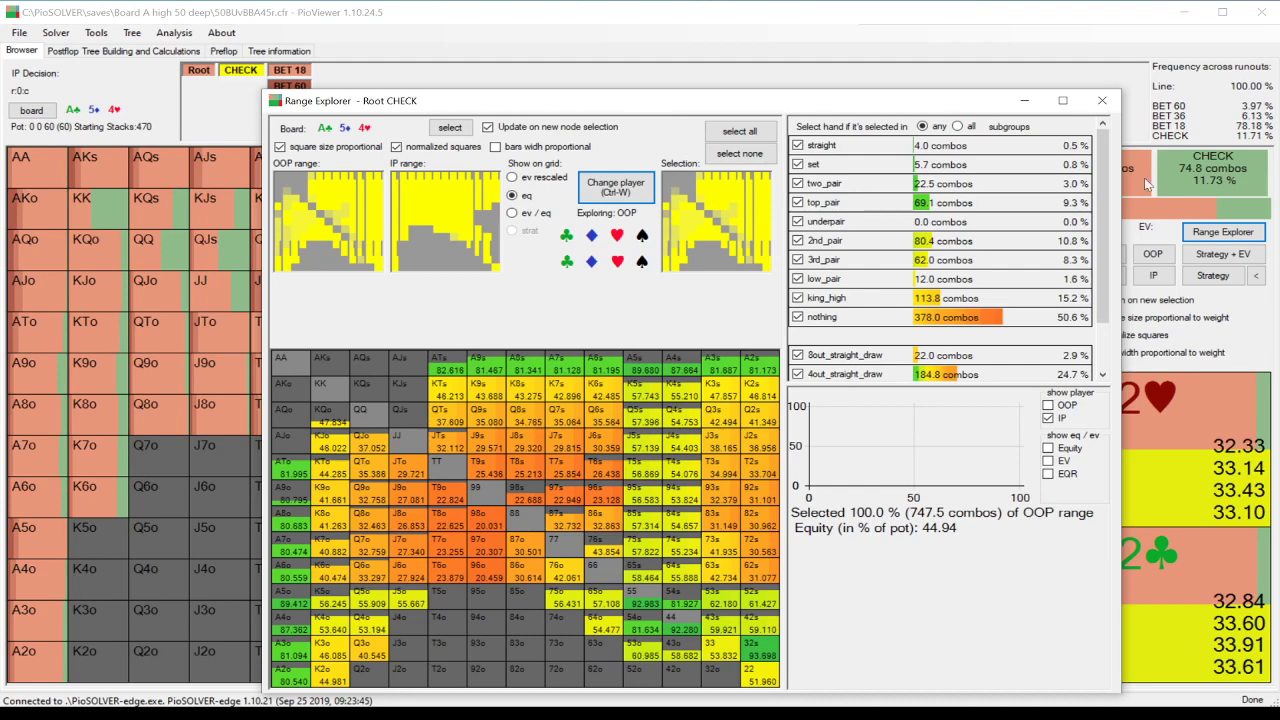
left_click(1104, 101)
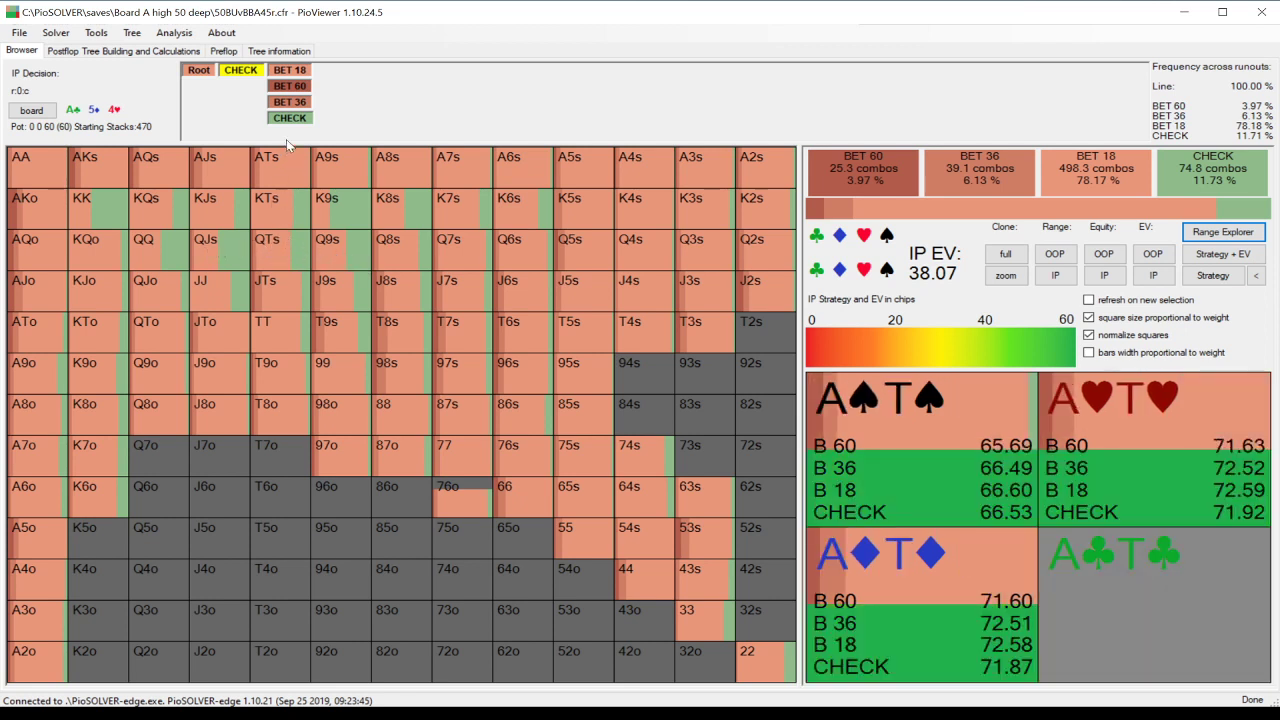
Step: Display OOP's strategy with EV facing IP's bet of 18 on the A-5-4 flop
left_click(292, 70)
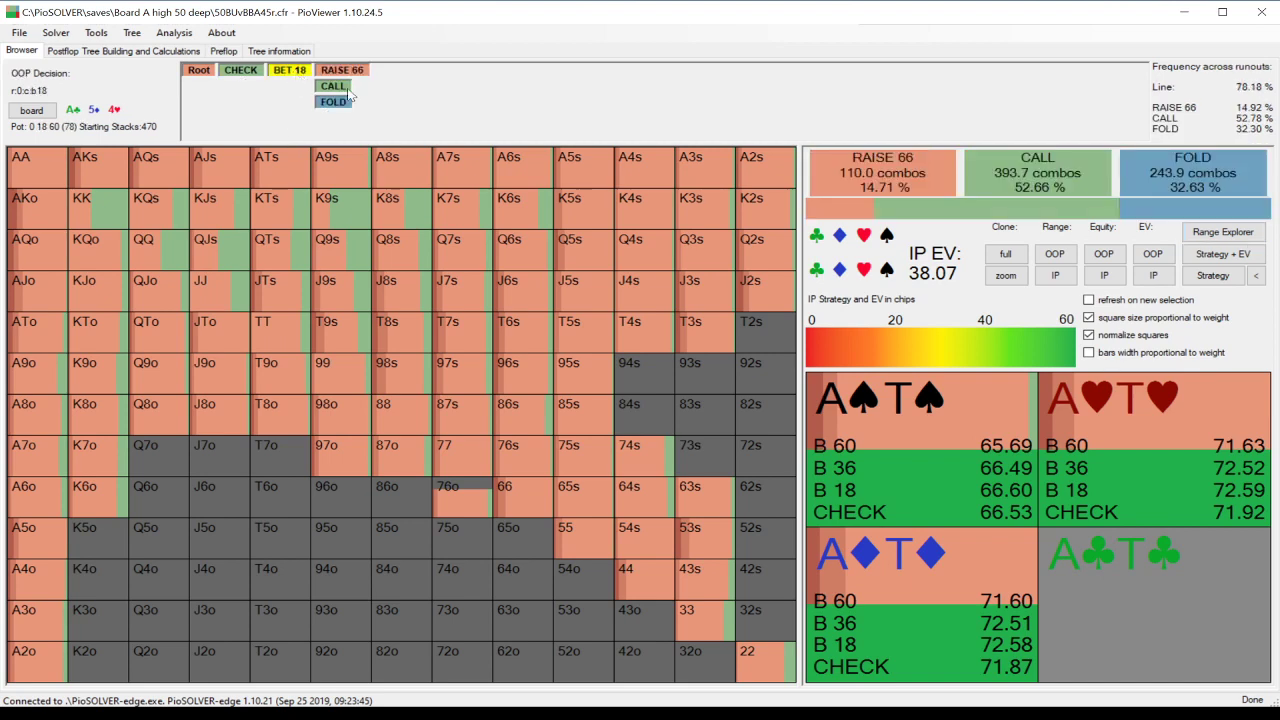
left_click(1222, 256)
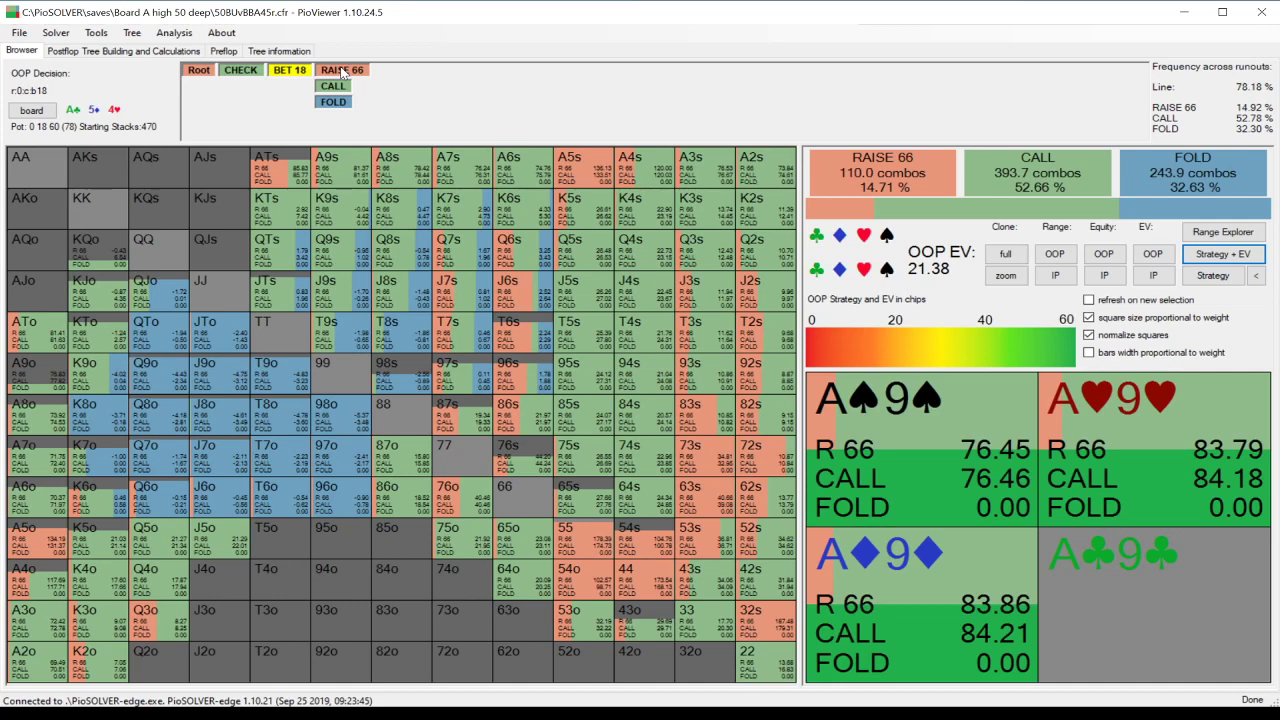
Step: Follow the raise to 66 and IP's call to the 8♥ turn, then compare OOP's equity across all turn cards and close the comparison
left_click(342, 70)
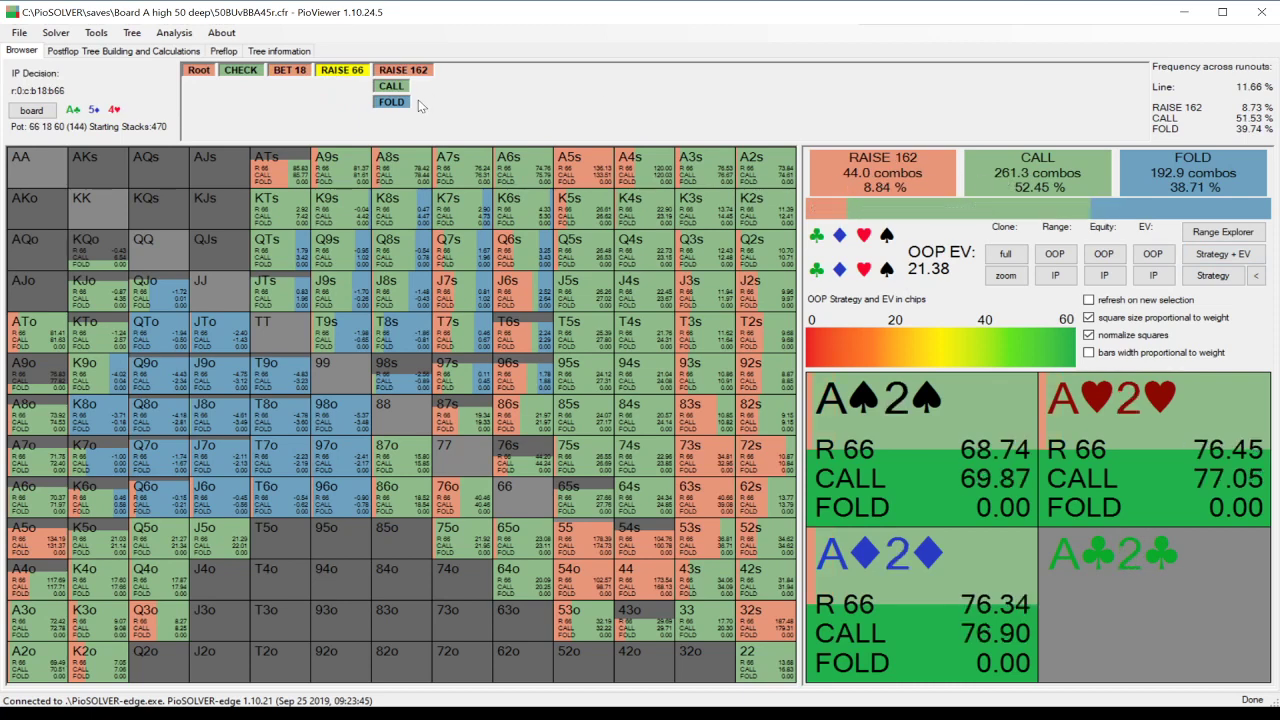
left_click(386, 88)
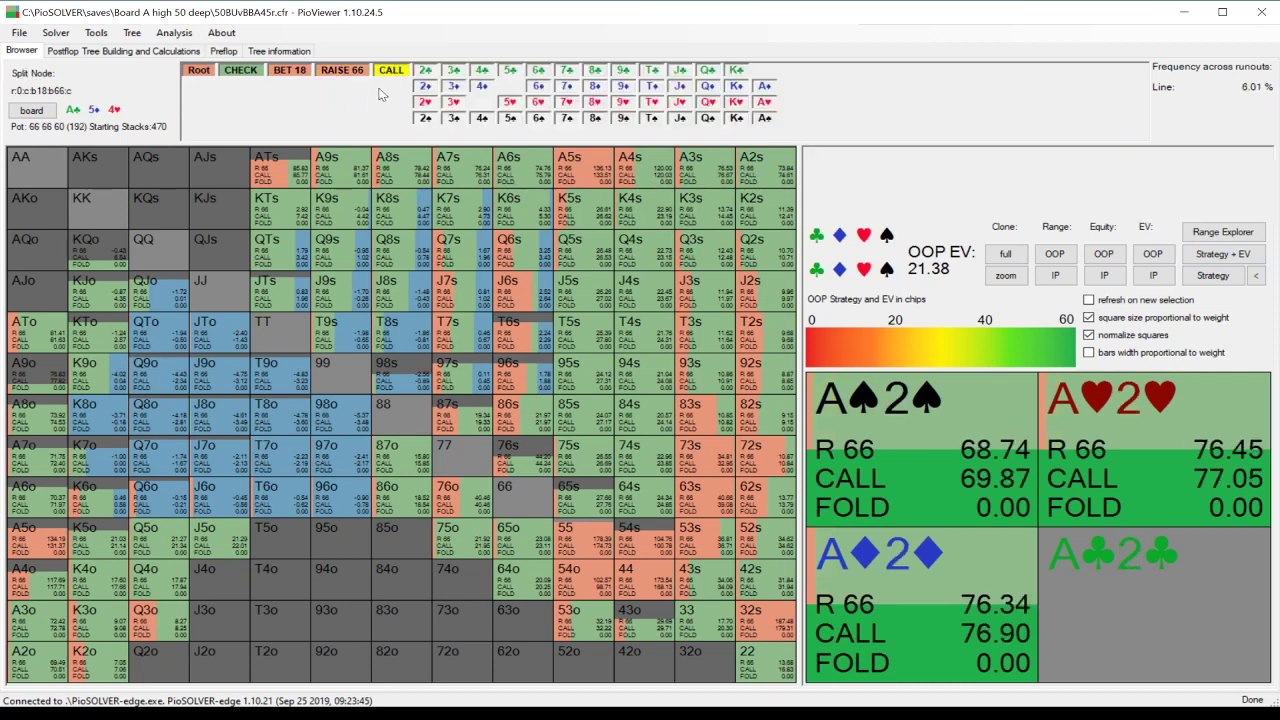
left_click(606, 104)
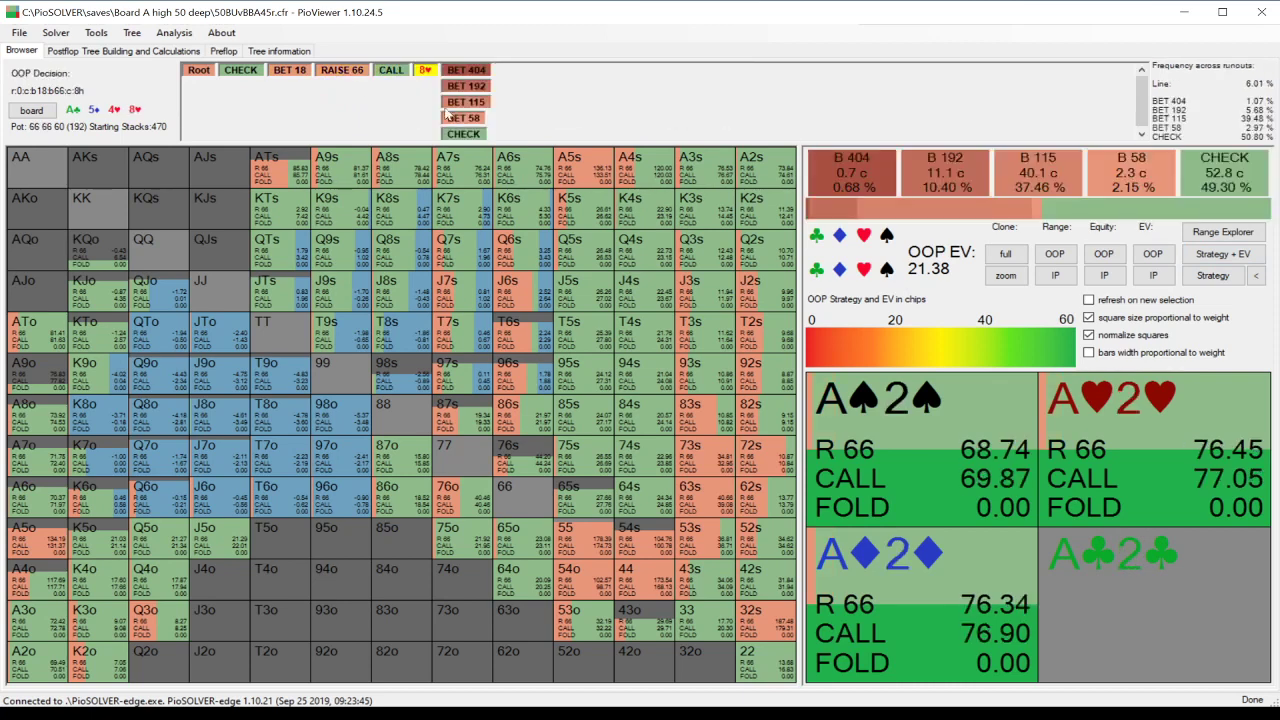
left_click(174, 32)
left_click(240, 110)
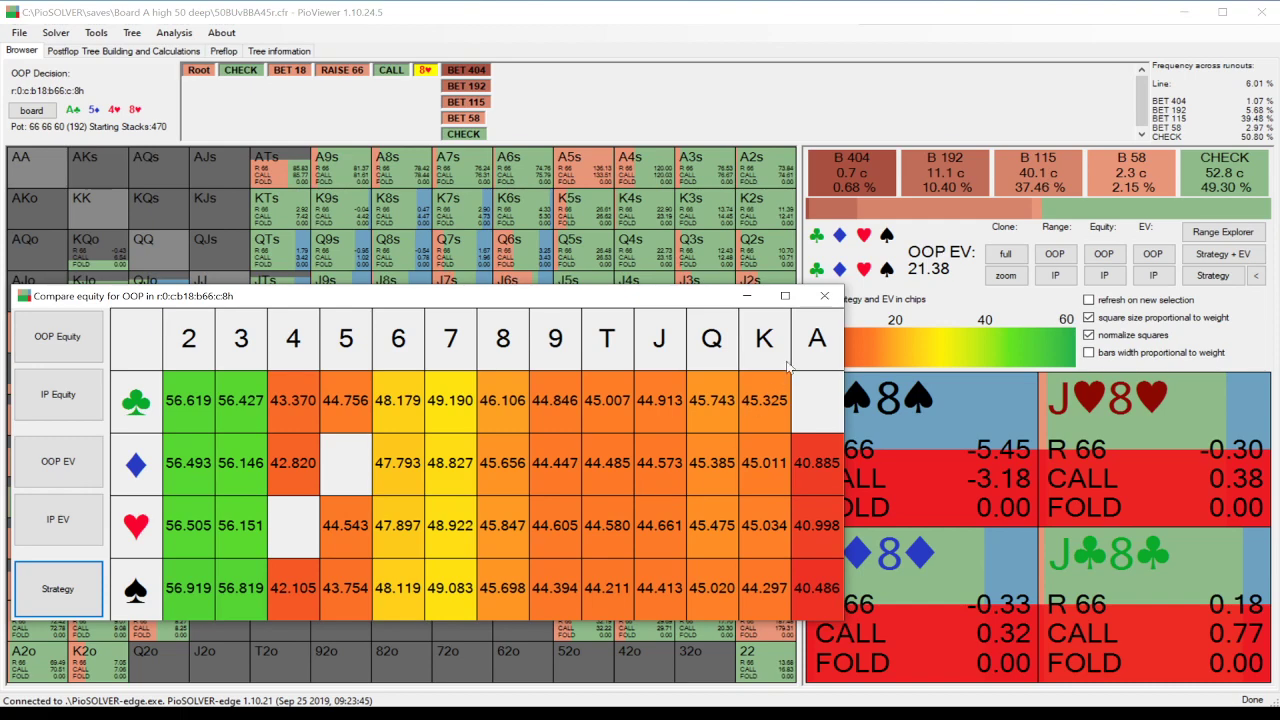
left_click(822, 296)
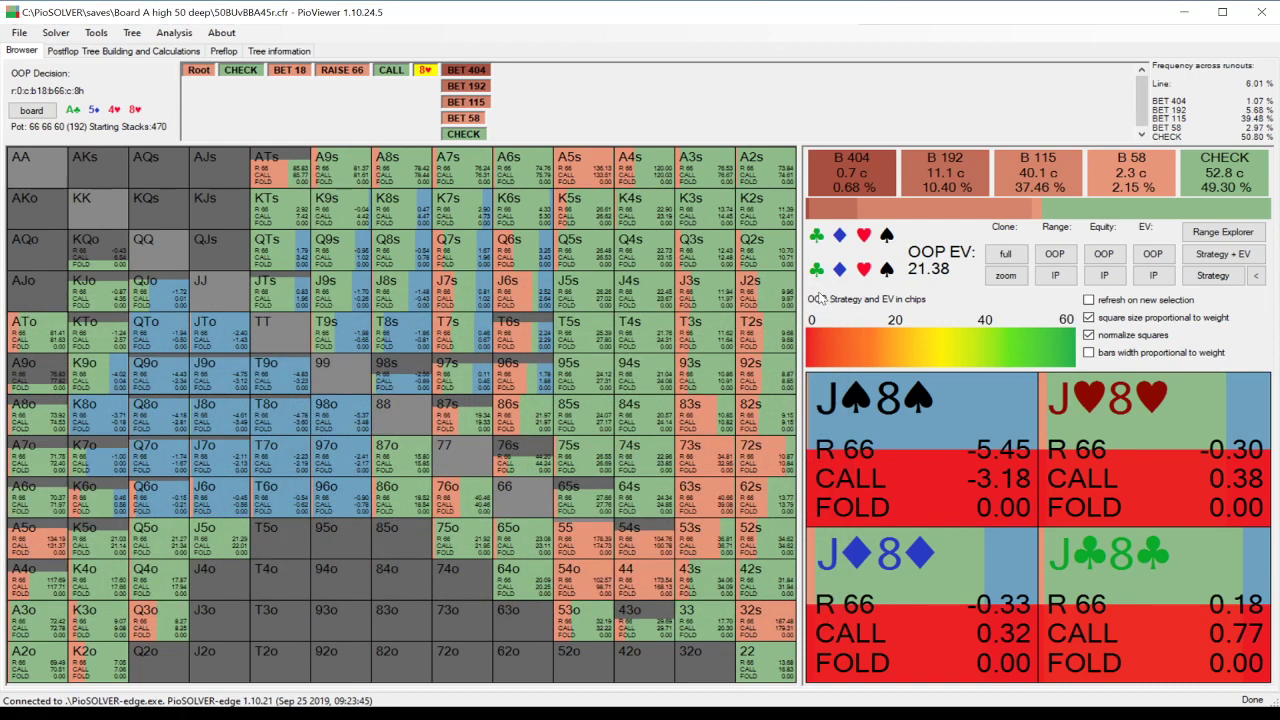